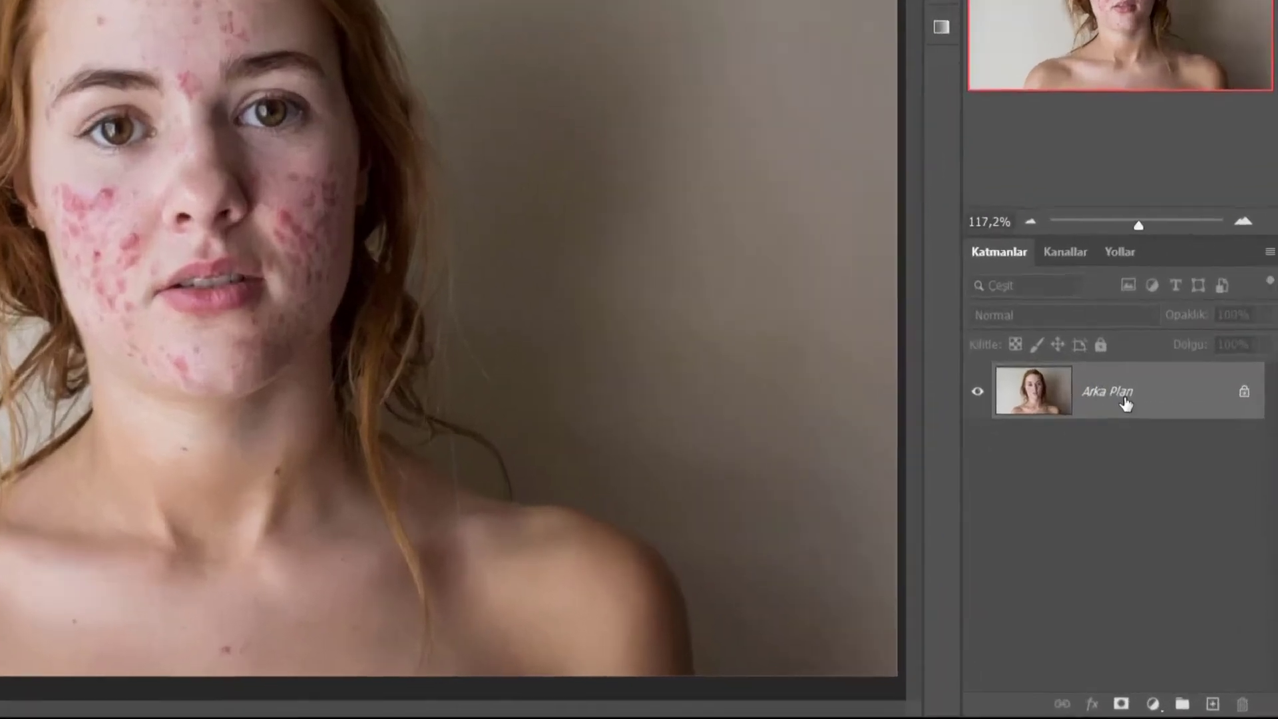
Duplicate the Arka Plan background layer as a new layer named Bulanıklık.
right_click(1164, 496)
left_click(1177, 522)
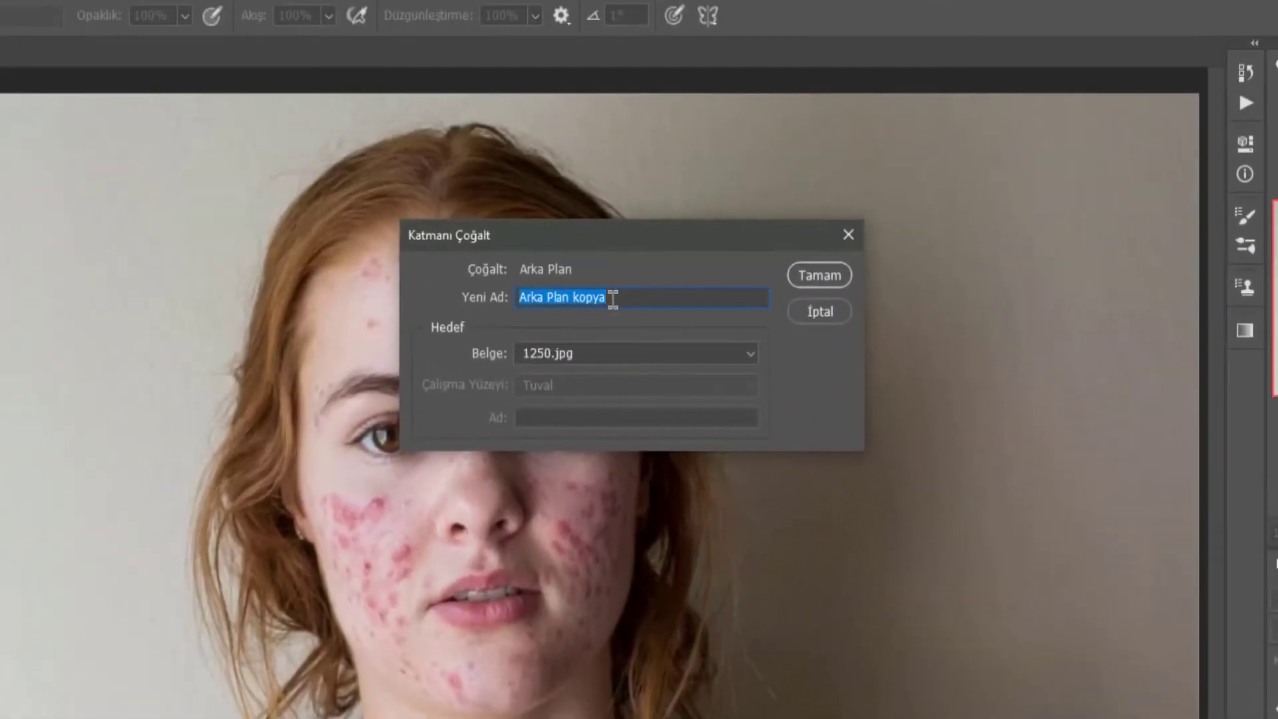
type("Bulanıklık")
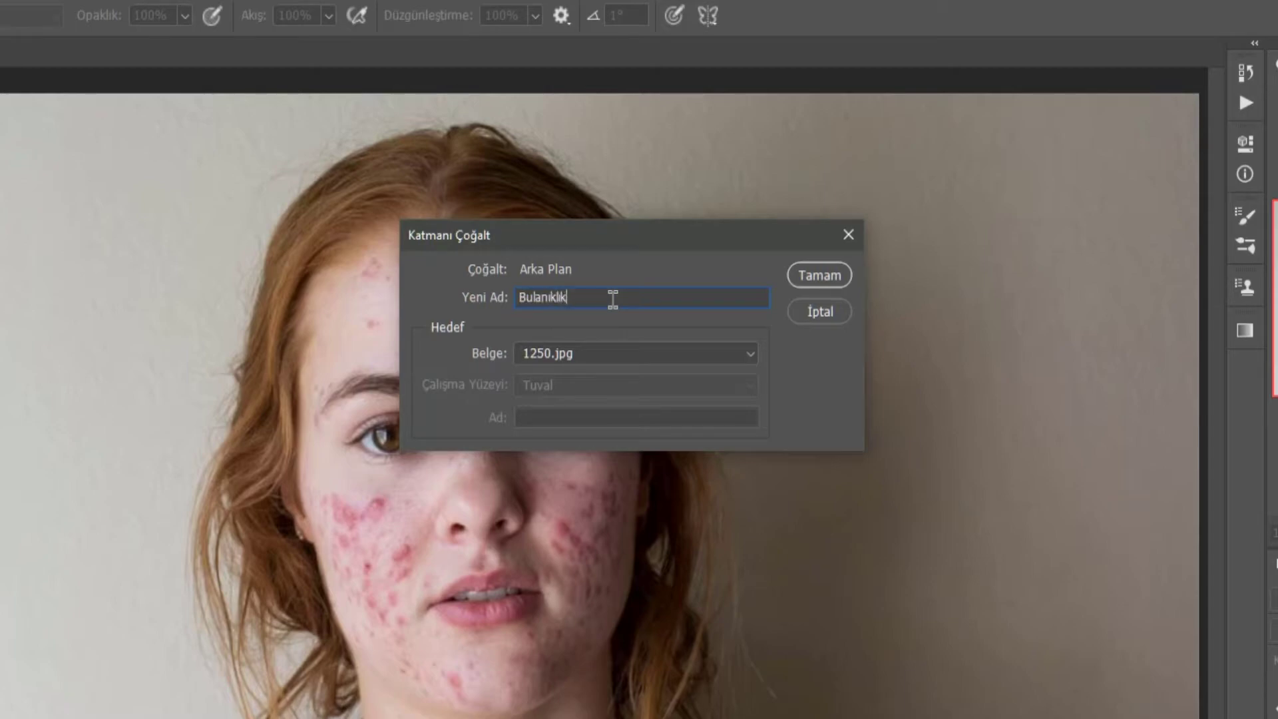
key("Return")
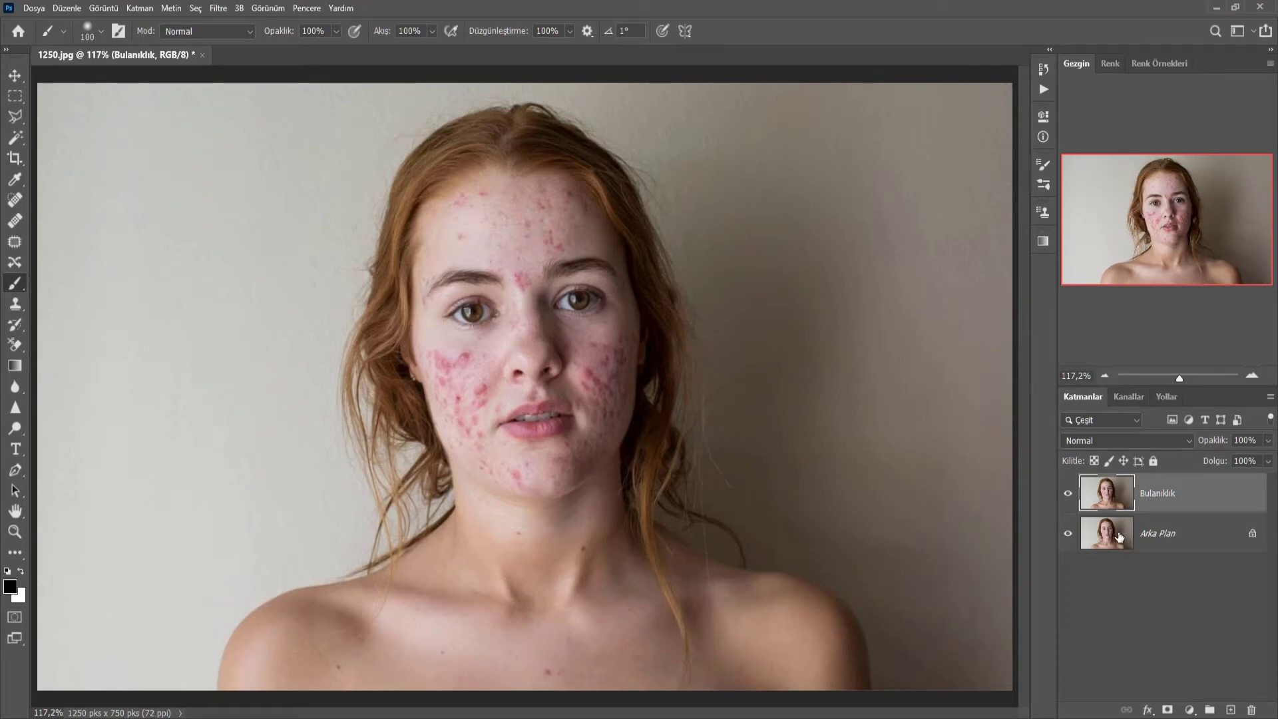
Apply a Gaussian blur with a 10-pixel radius to the Bulanıklık layer.
left_click(215, 9)
mouse_move(480, 326)
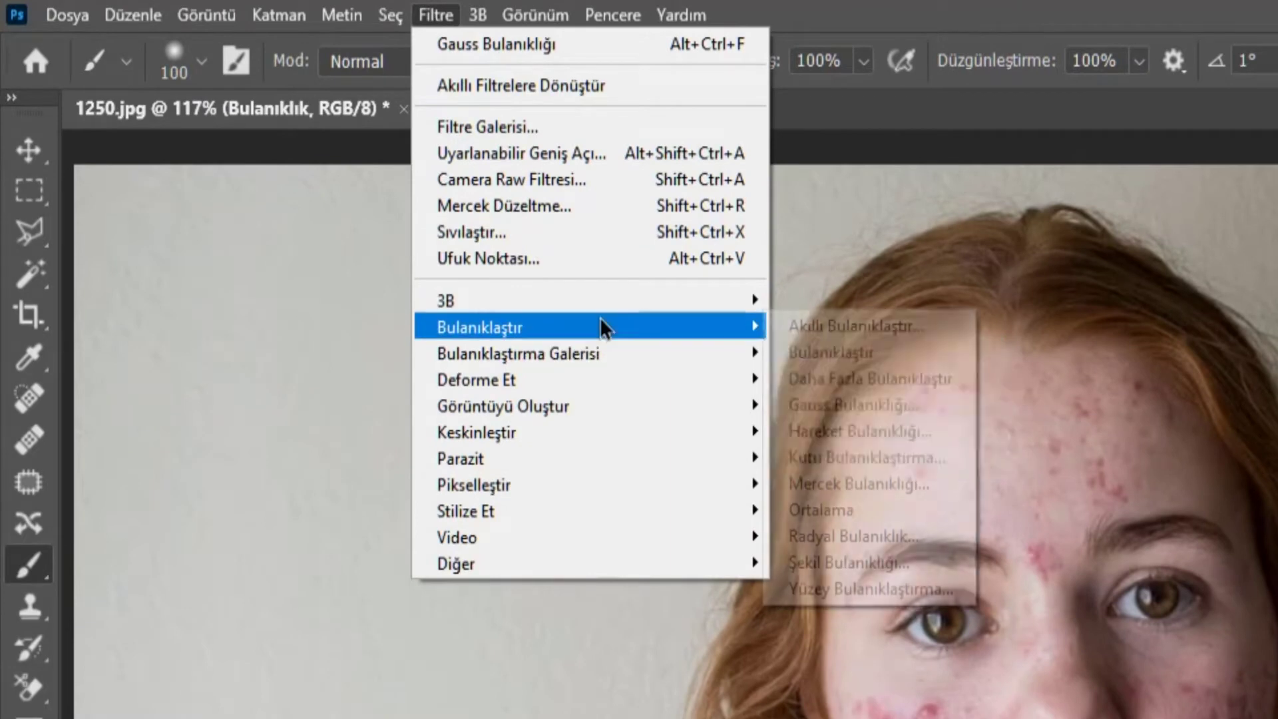
left_click(865, 404)
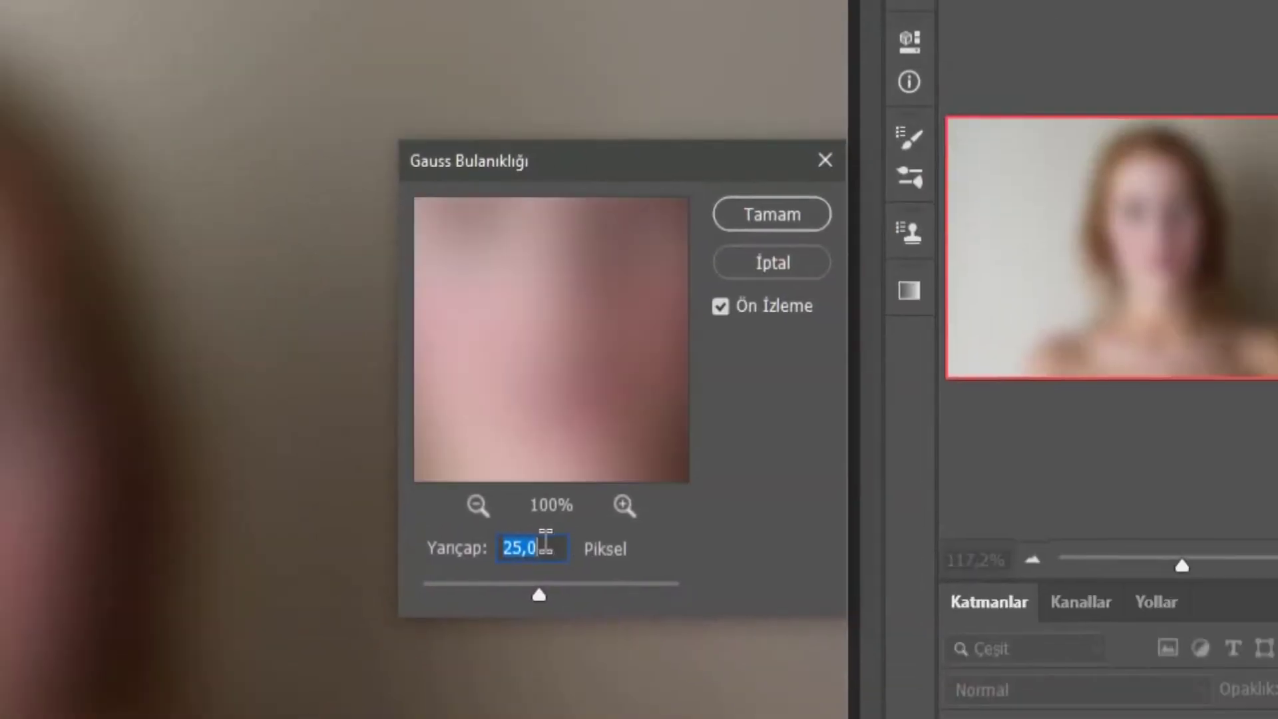
type("10")
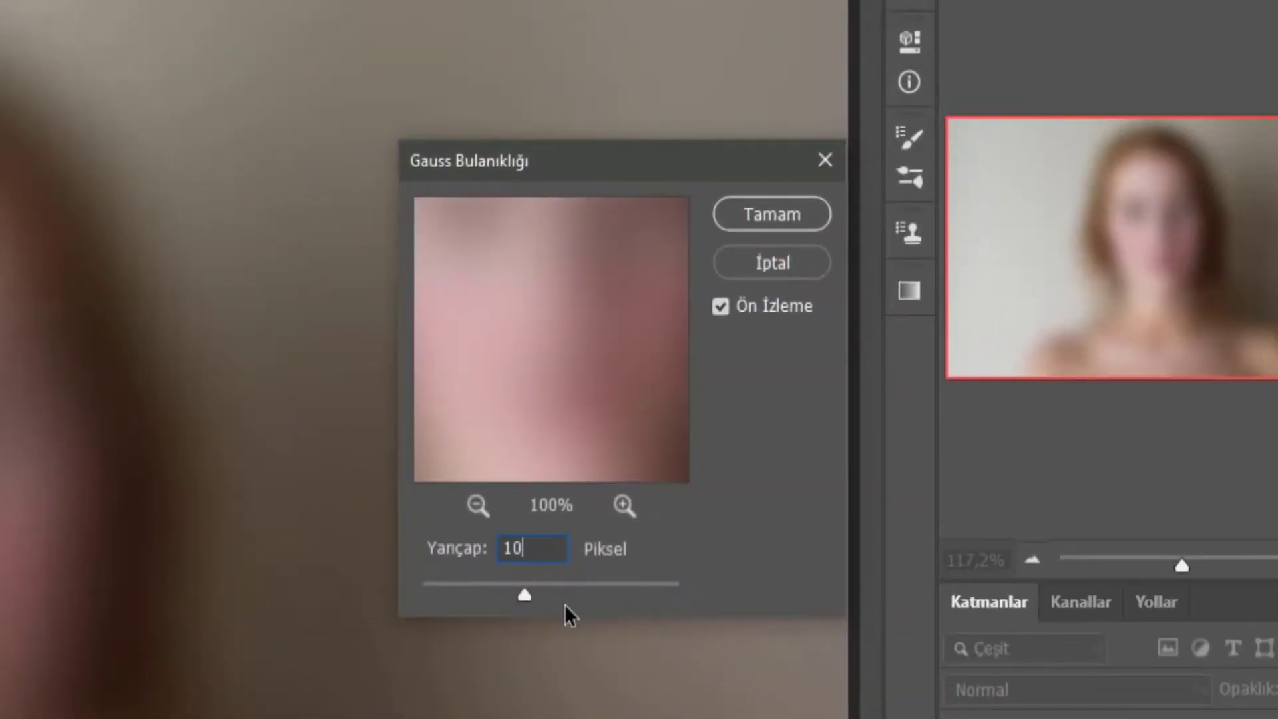
key("Return")
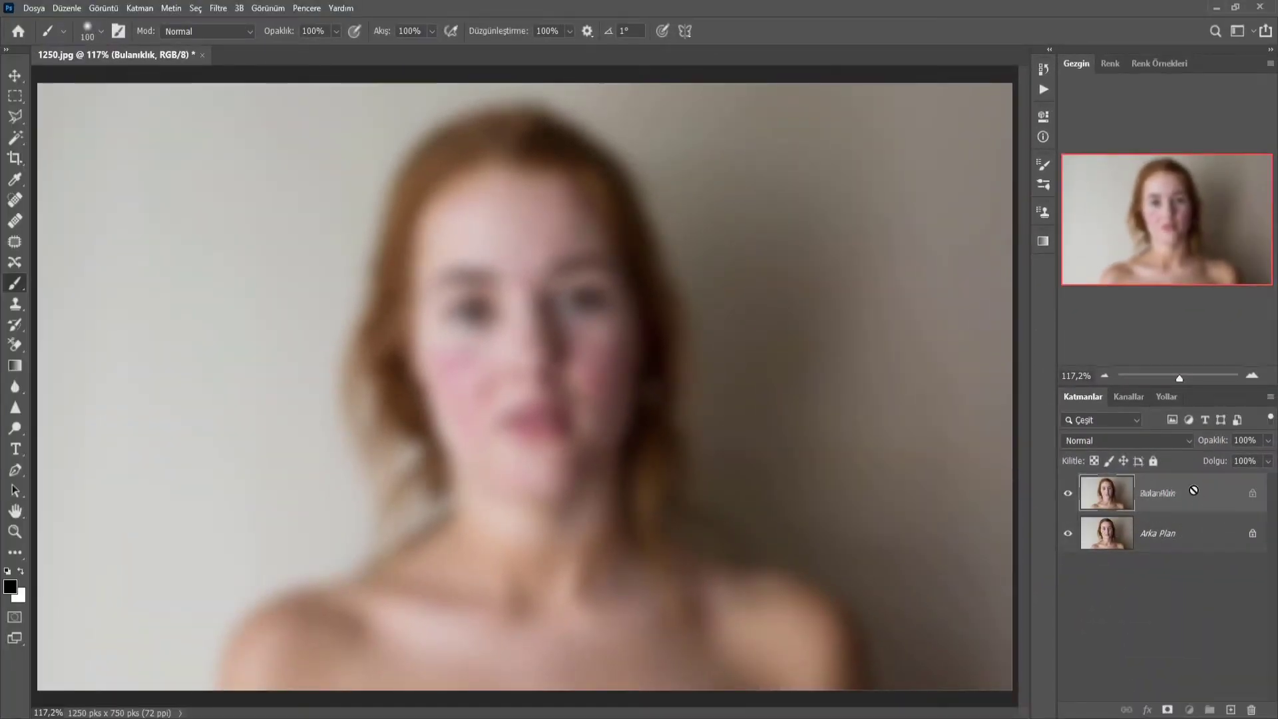
Unlock the sharp original, move it above Bulanıklık and give it a white layer mask.
left_click(1201, 532)
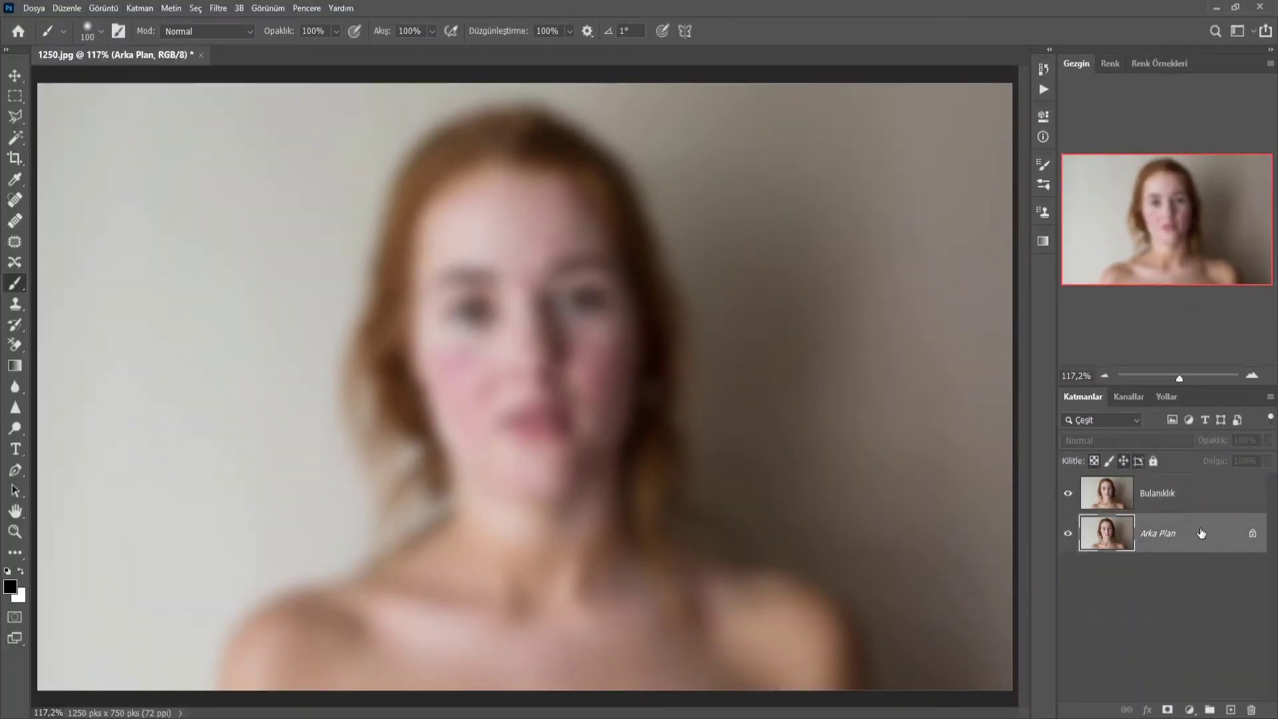
left_click(1253, 534)
left_click_drag(1180, 545, 1175, 492)
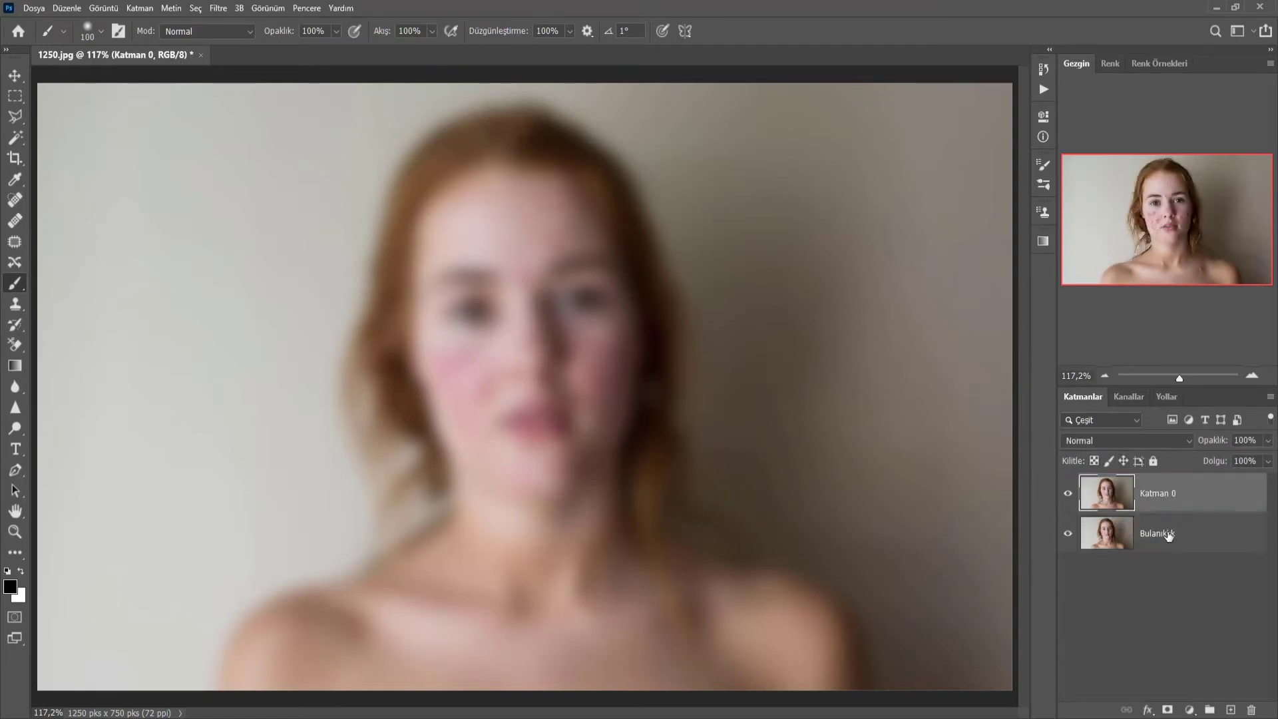
left_click(1168, 709)
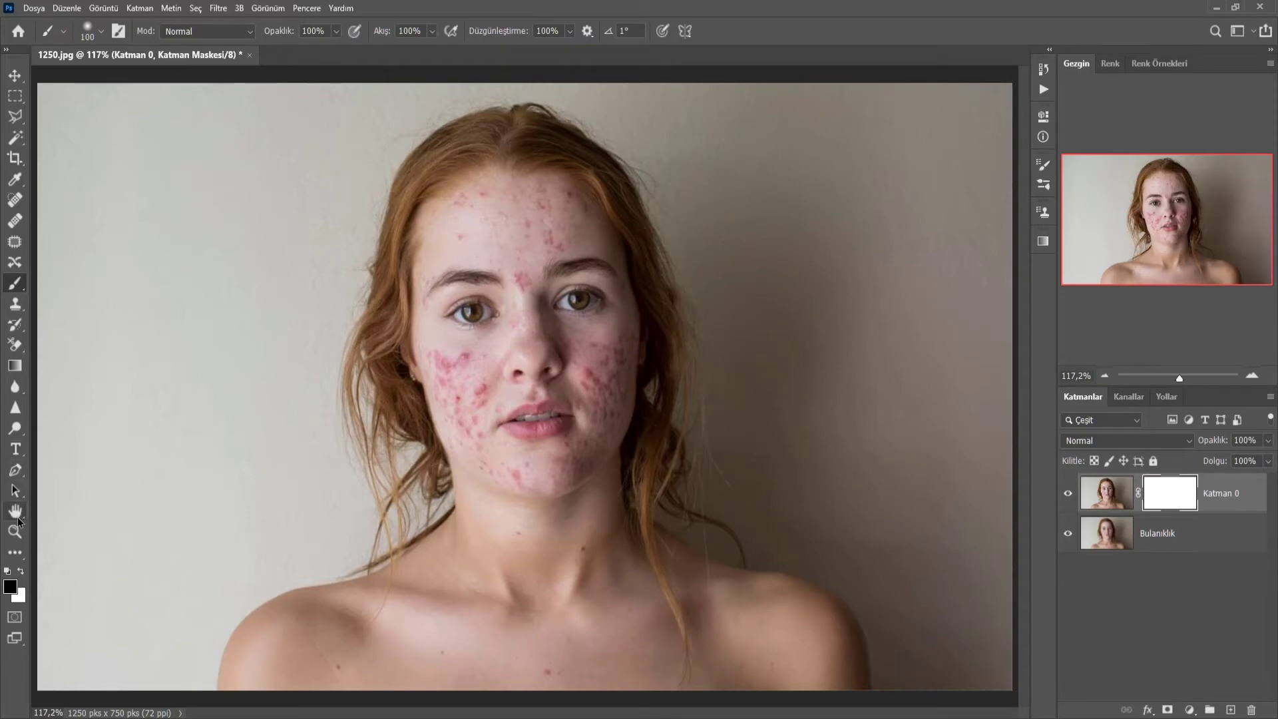
Zoom in and choose the soft round brush at 1% hardness.
scroll(499, 365, "up", 3)
scroll(499, 366, "up", 3)
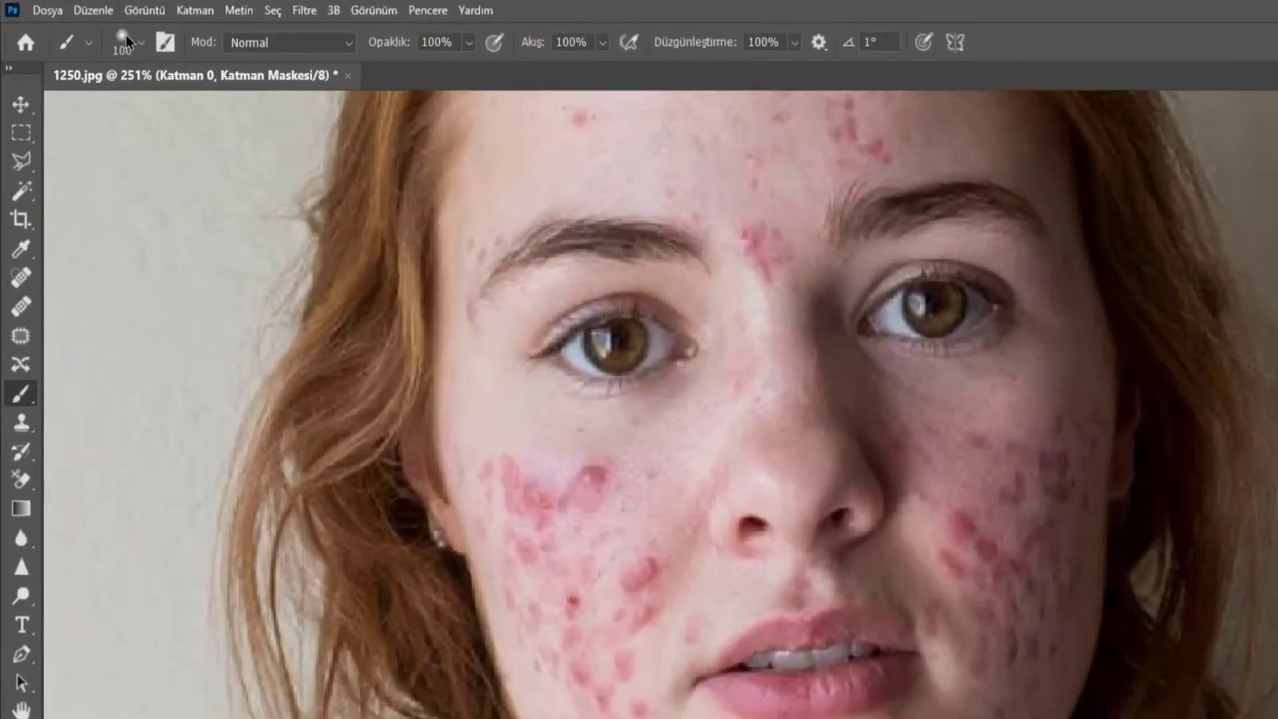
left_click(87, 32)
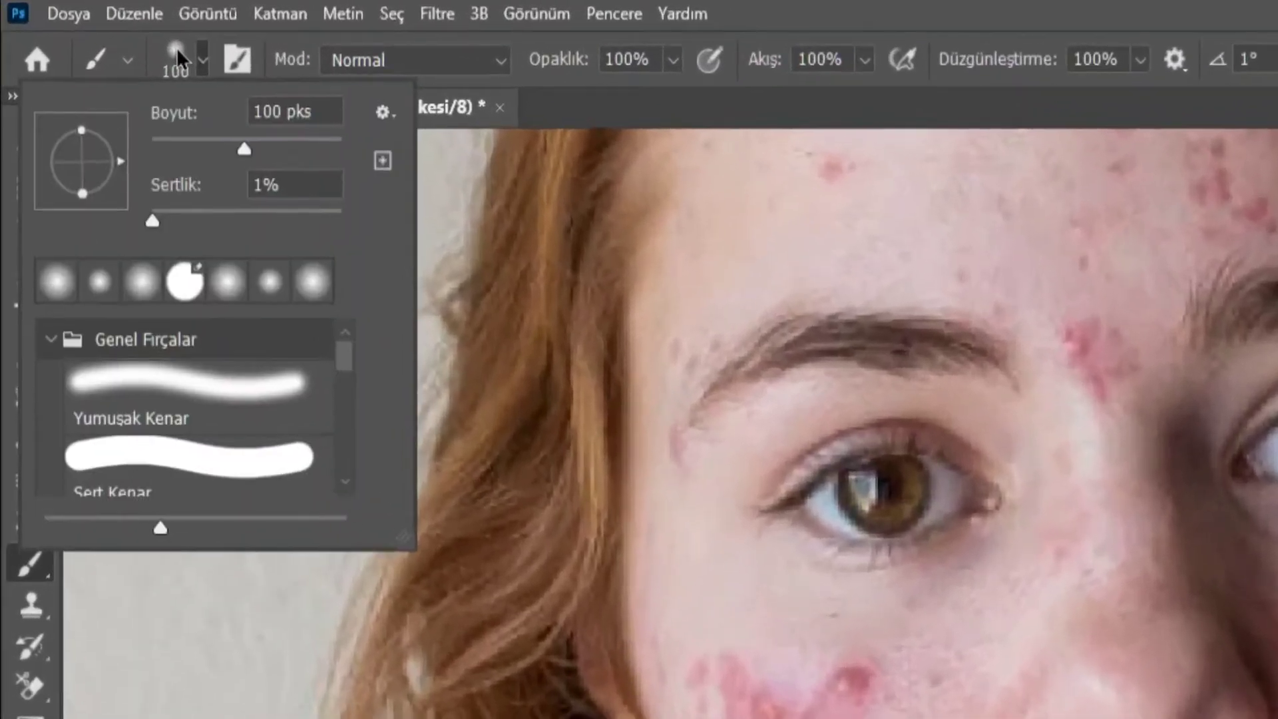
left_click(57, 293)
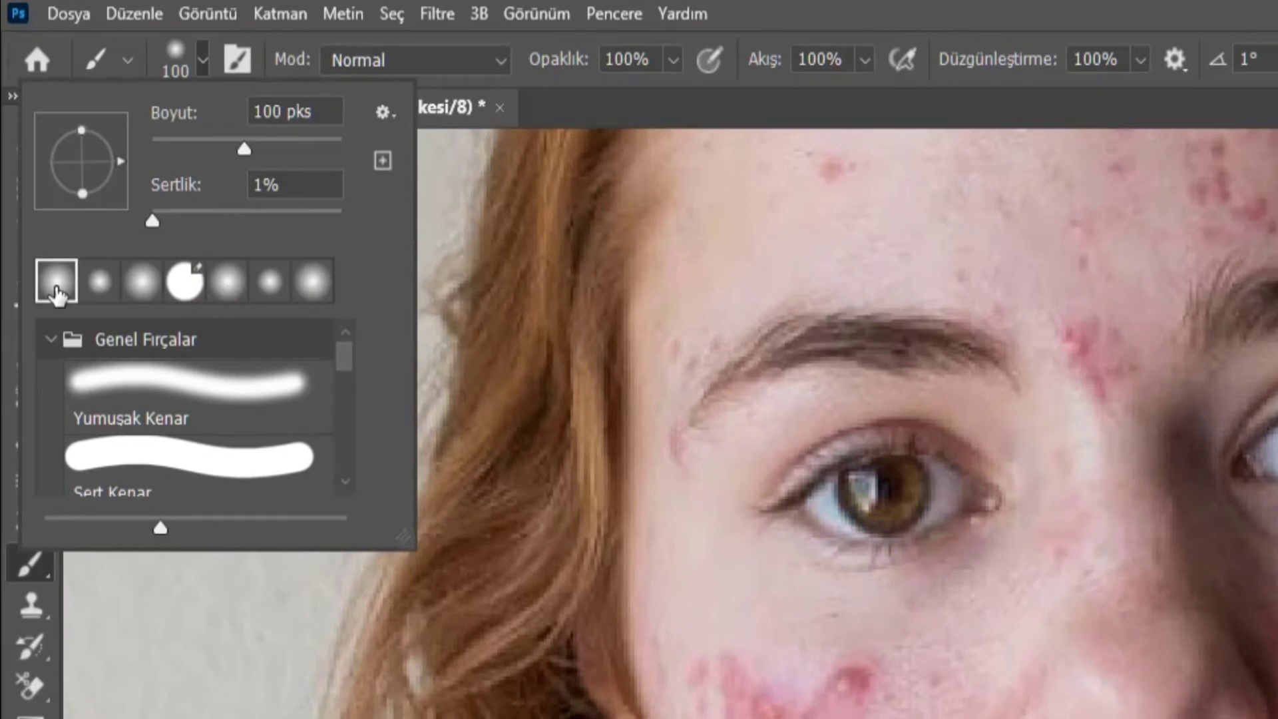
left_click(177, 73)
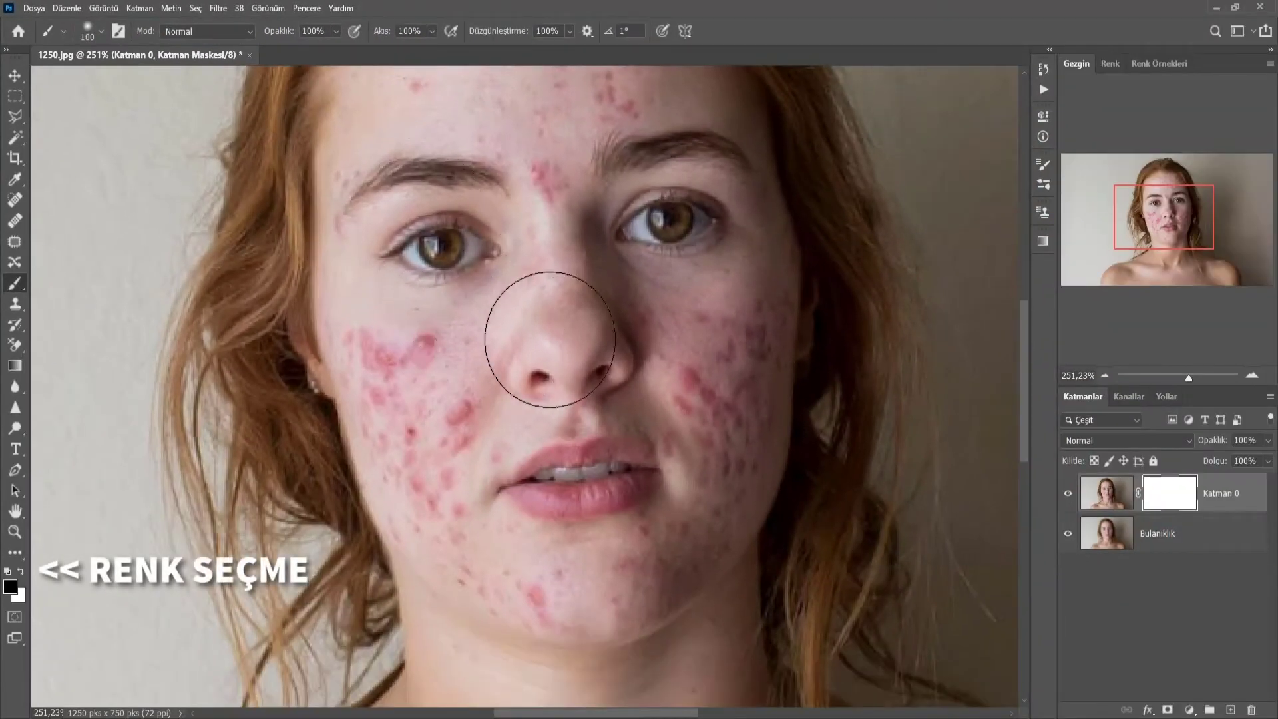
Paint black on the mask to smooth the redness on the left cheek and chin.
right_click(550, 339, "alt")
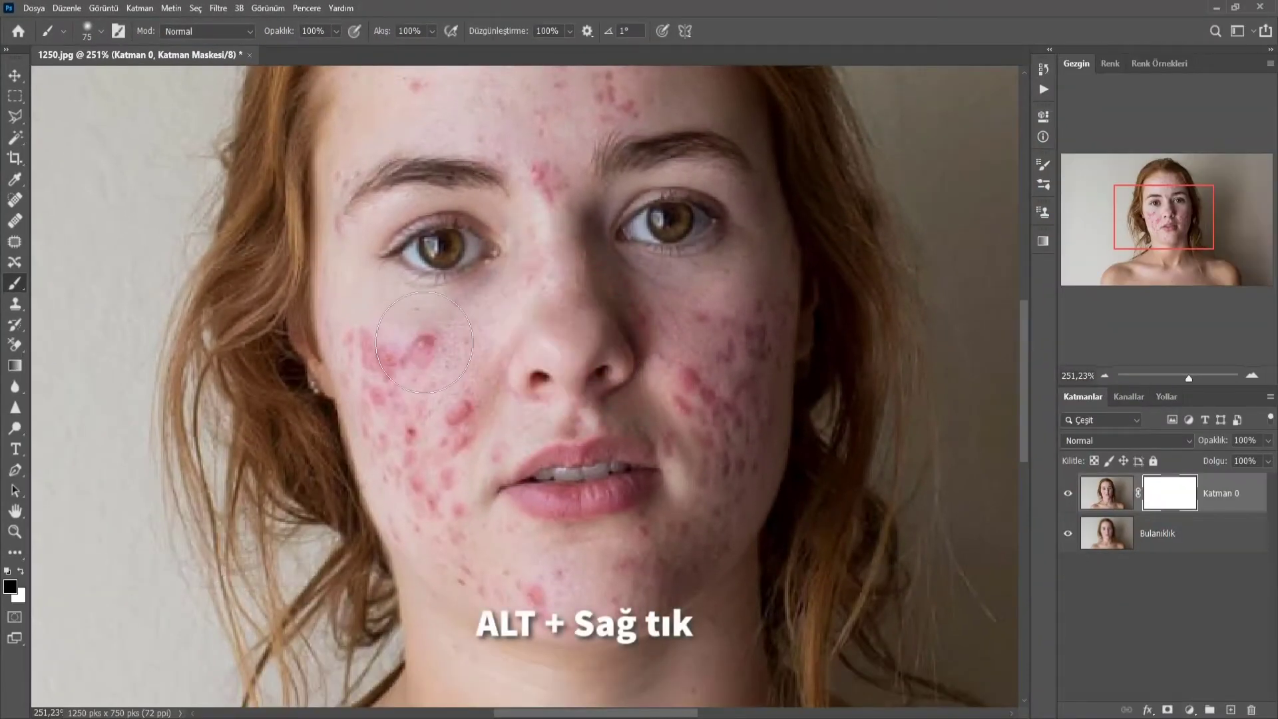
mouse_move(424, 342)
left_mouse_down()
mouse_move(371, 354)
mouse_move(391, 399)
mouse_move(442, 404)
mouse_move(422, 522)
mouse_move(571, 597)
mouse_move(673, 559)
mouse_move(733, 516)
mouse_move(665, 533)
mouse_move(744, 461)
mouse_move(756, 319)
mouse_move(702, 399)
mouse_move(704, 449)
left_mouse_up()
right_click(610, 586, "alt")
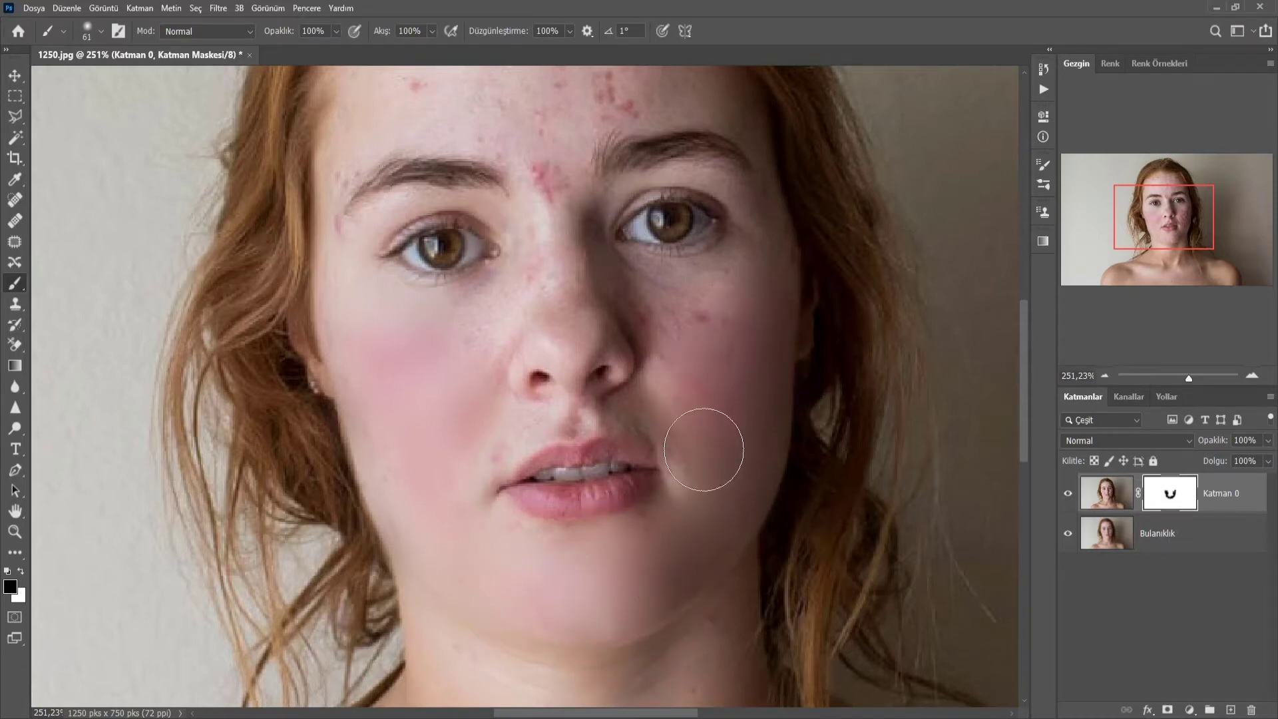
Use a smaller brush to smooth the blemishes by the mouth, beside the nose, between the brows, and on the nose bridge.
right_click(681, 439, "alt")
left_click(490, 455)
left_click(673, 359)
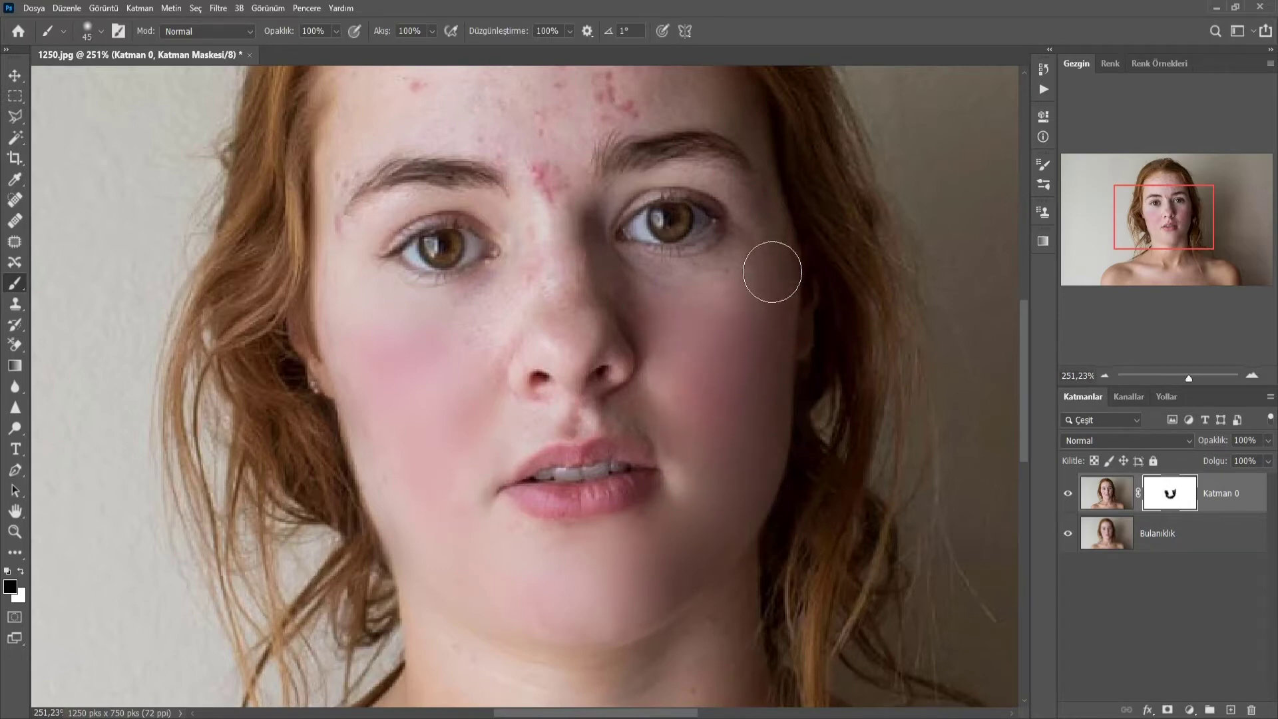
left_click(549, 183)
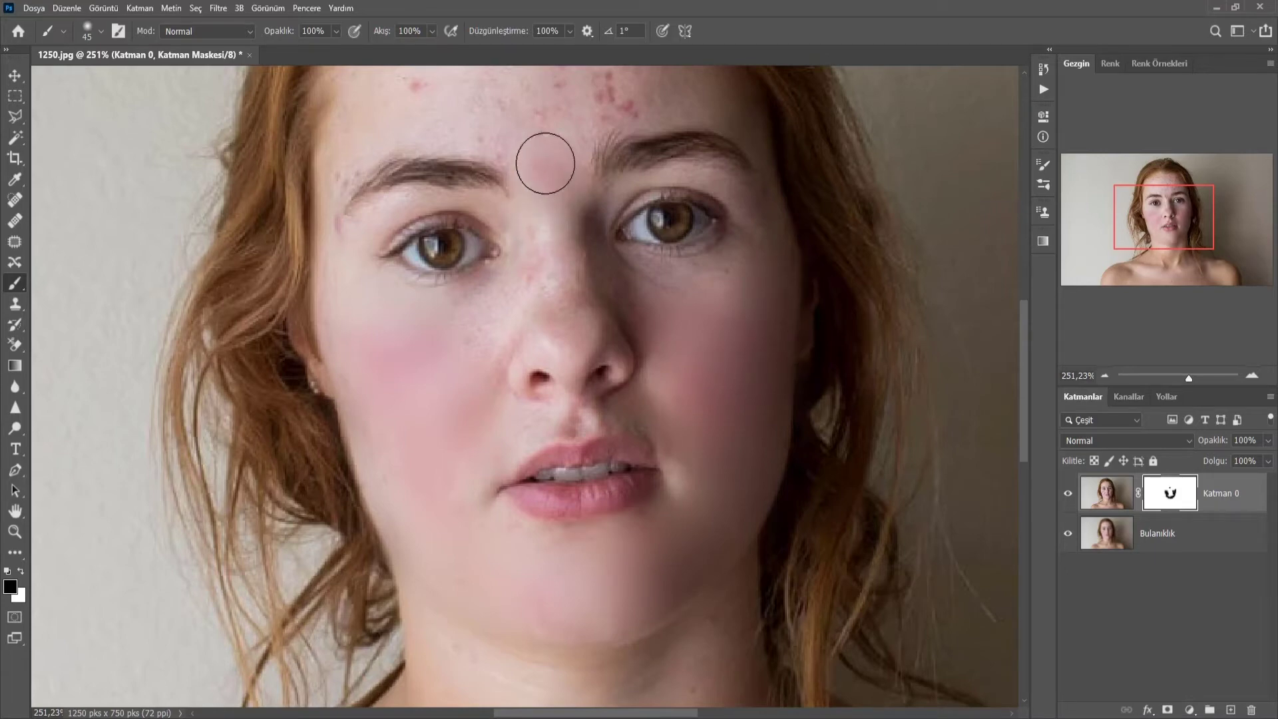
left_click(520, 289)
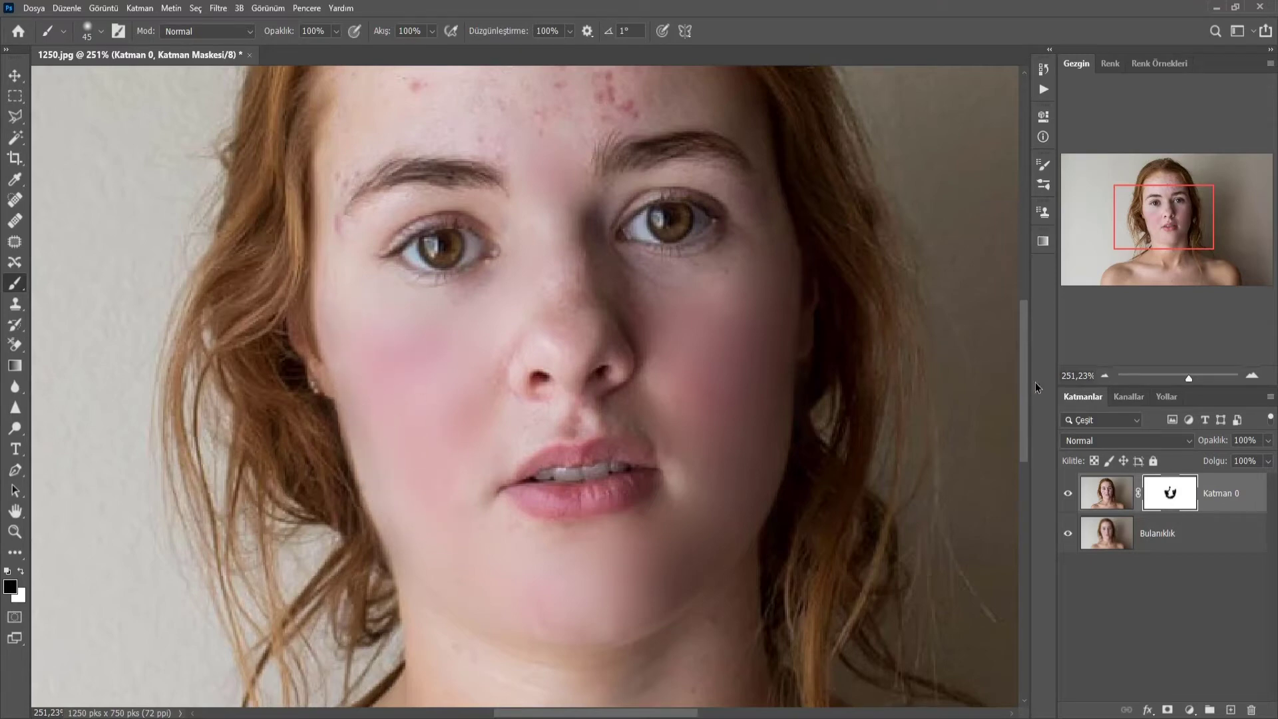
left_click_drag(1032, 382, 1029, 335)
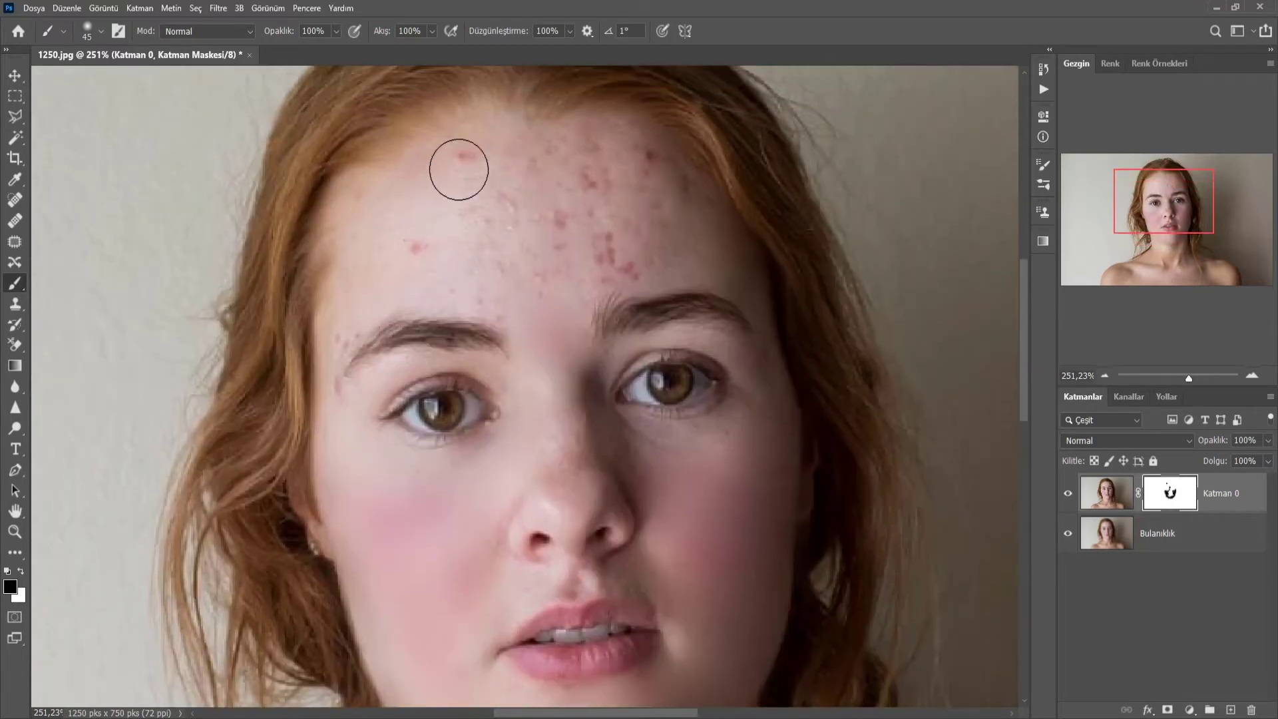
Paint out the red forehead spots on the mask, resizing the brush between strokes, then zoom out.
mouse_move(478, 217)
left_mouse_down()
mouse_move(386, 279)
mouse_move(448, 283)
mouse_move(402, 213)
mouse_move(456, 254)
mouse_move(503, 229)
mouse_move(516, 277)
mouse_move(603, 228)
mouse_move(583, 260)
left_mouse_up()
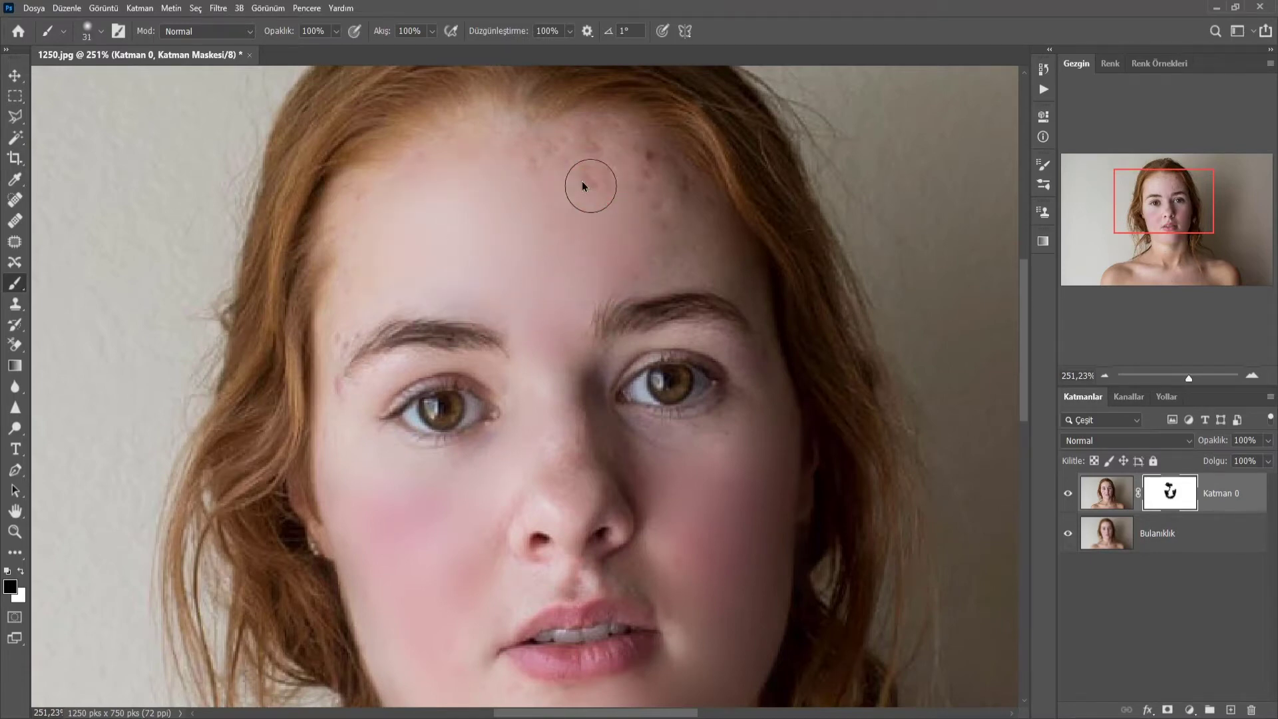
mouse_move(582, 186)
left_mouse_down()
mouse_move(536, 171)
mouse_move(633, 165)
mouse_move(560, 160)
left_mouse_up()
key("bracketright")
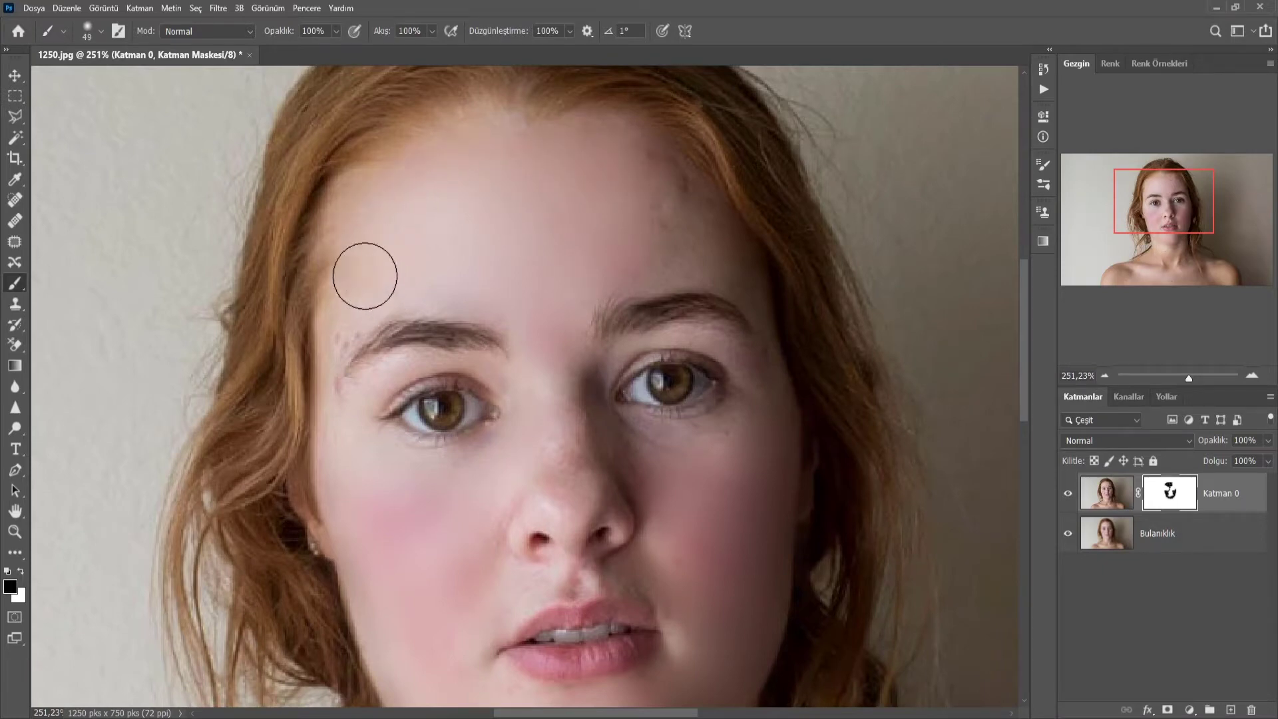
right_click(675, 231, "alt")
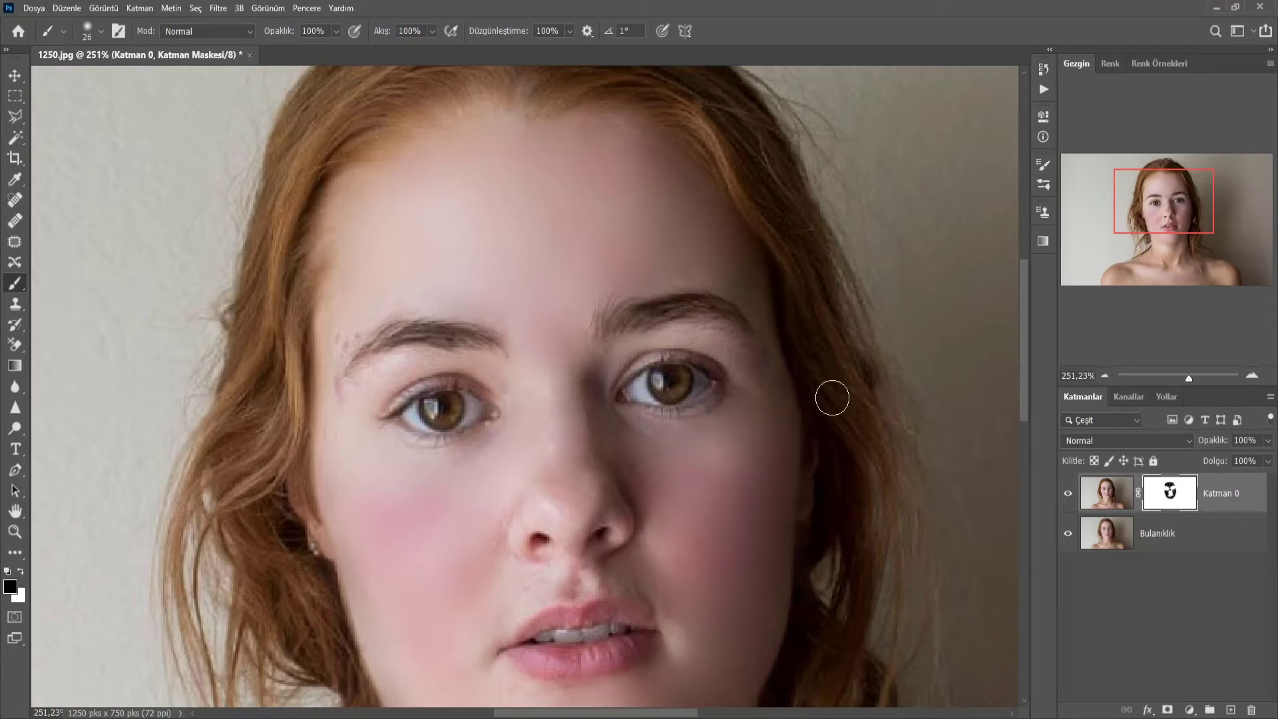
scroll(825, 439, "down", 3)
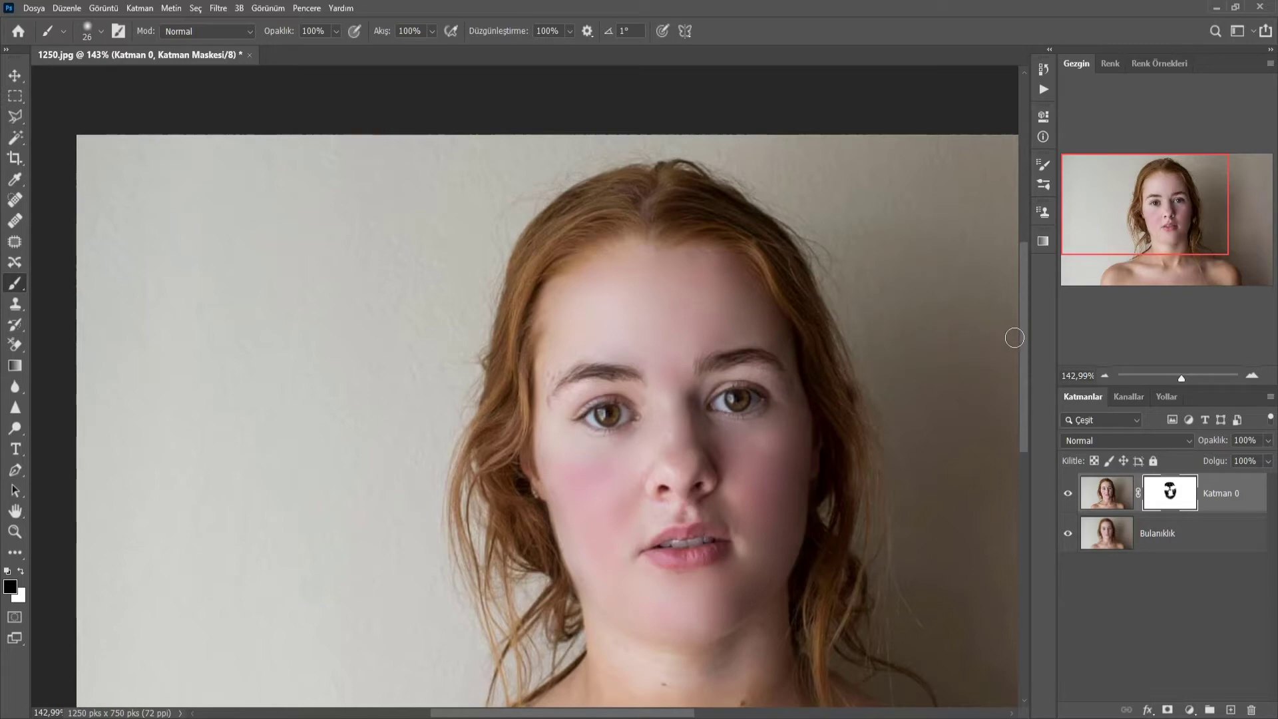
Paint over the neck mole and collarbone blemishes on Katman 0's mask, then select Bulanıklık.
key("bracketright")
key("bracketright")
key("bracketright")
left_click_drag(1024, 354, 1022, 418)
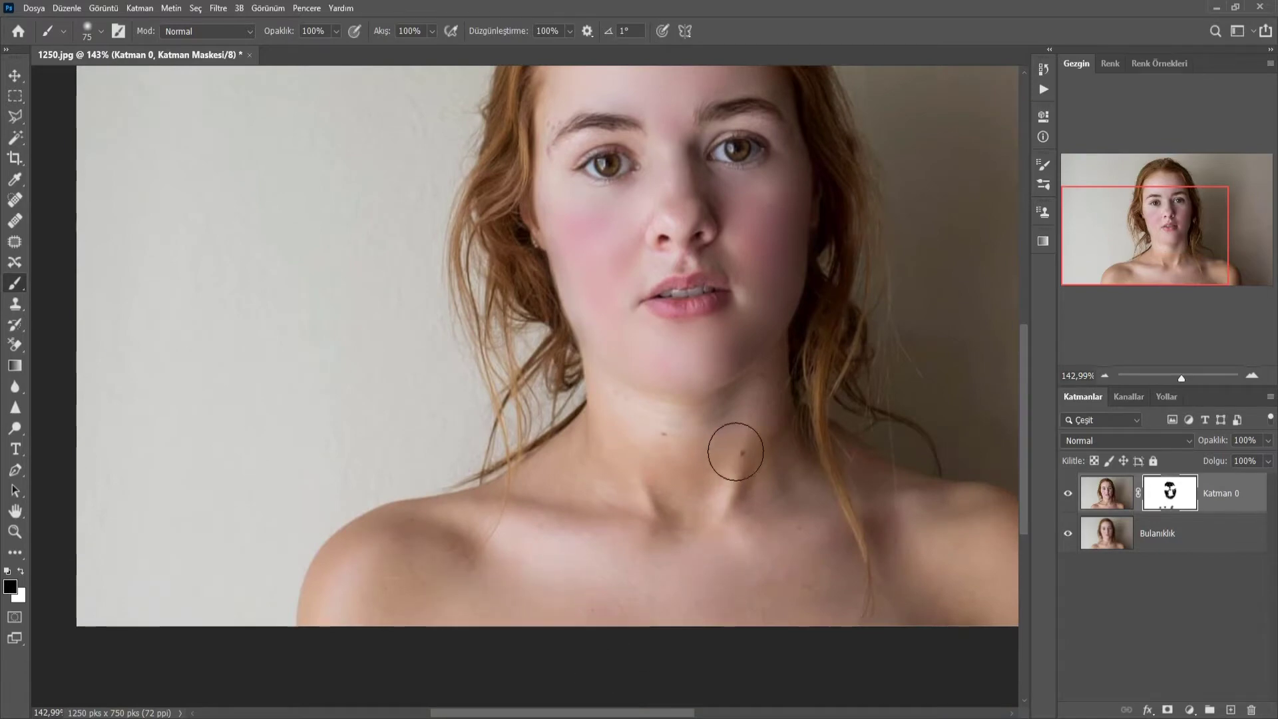
left_click_drag(745, 463, 741, 452)
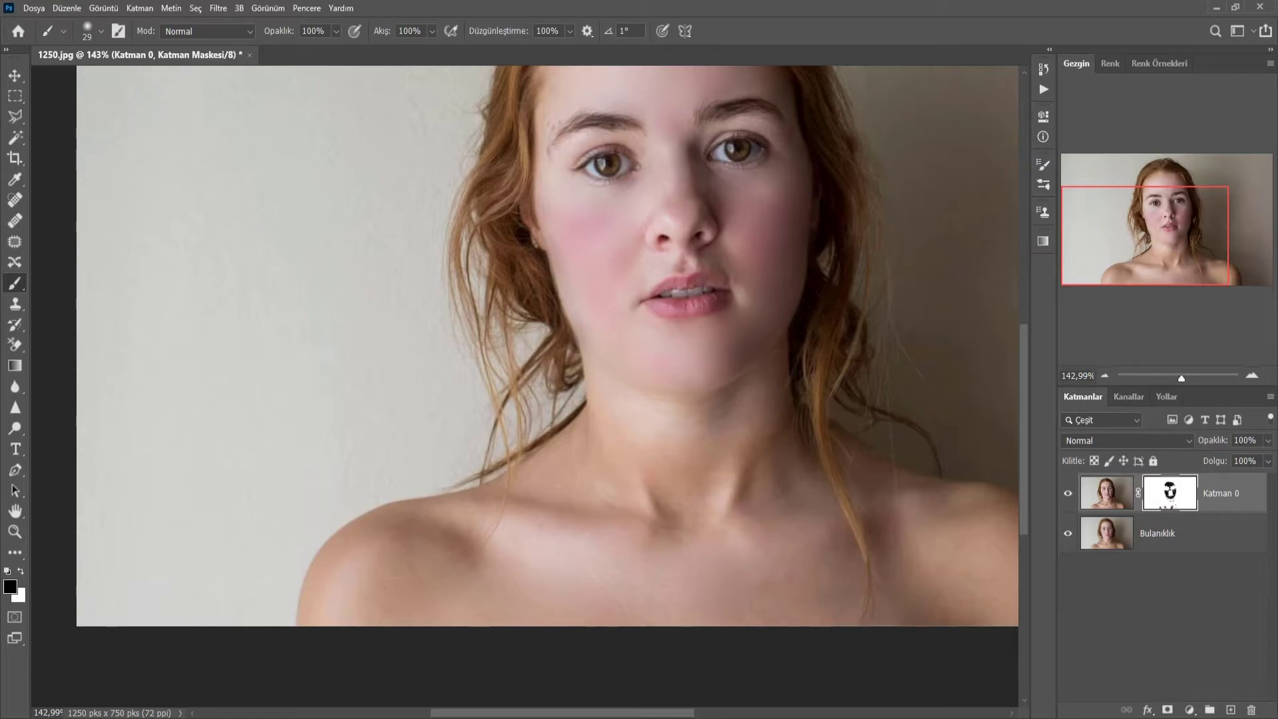
left_click_drag(557, 714, 570, 711)
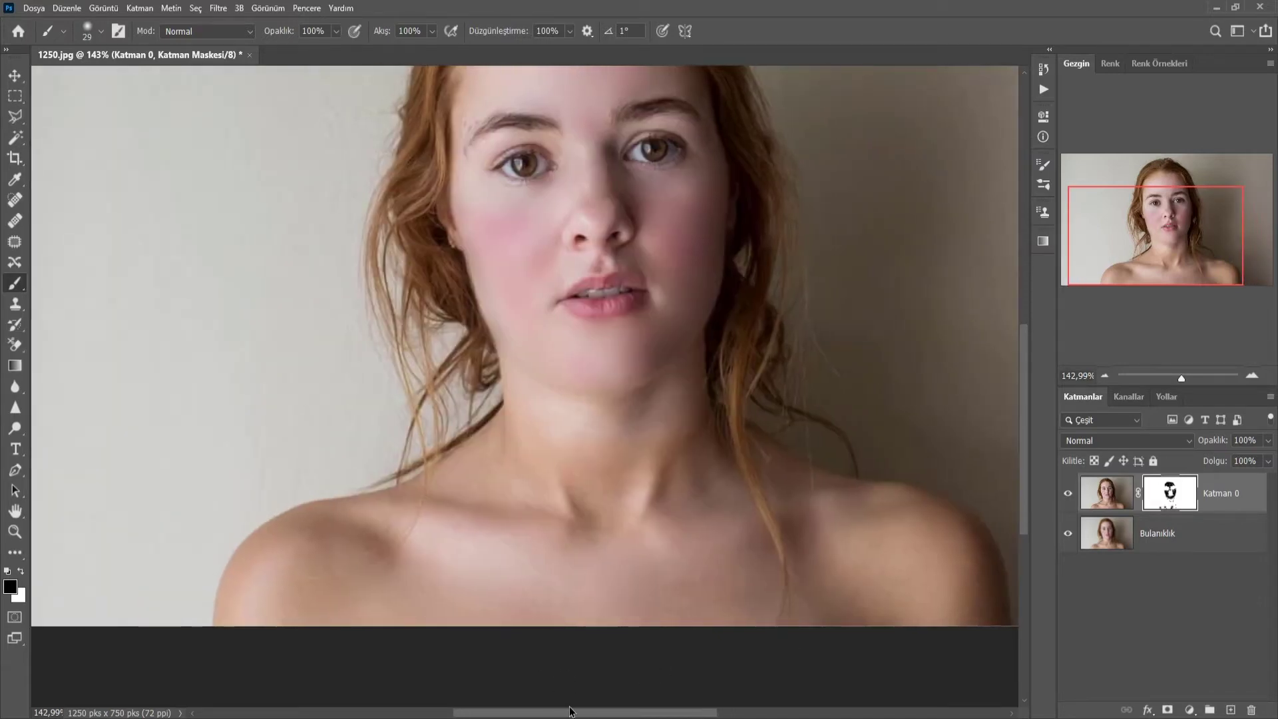
key("alt+bracketleft")
scroll(570, 711, "up", 3)
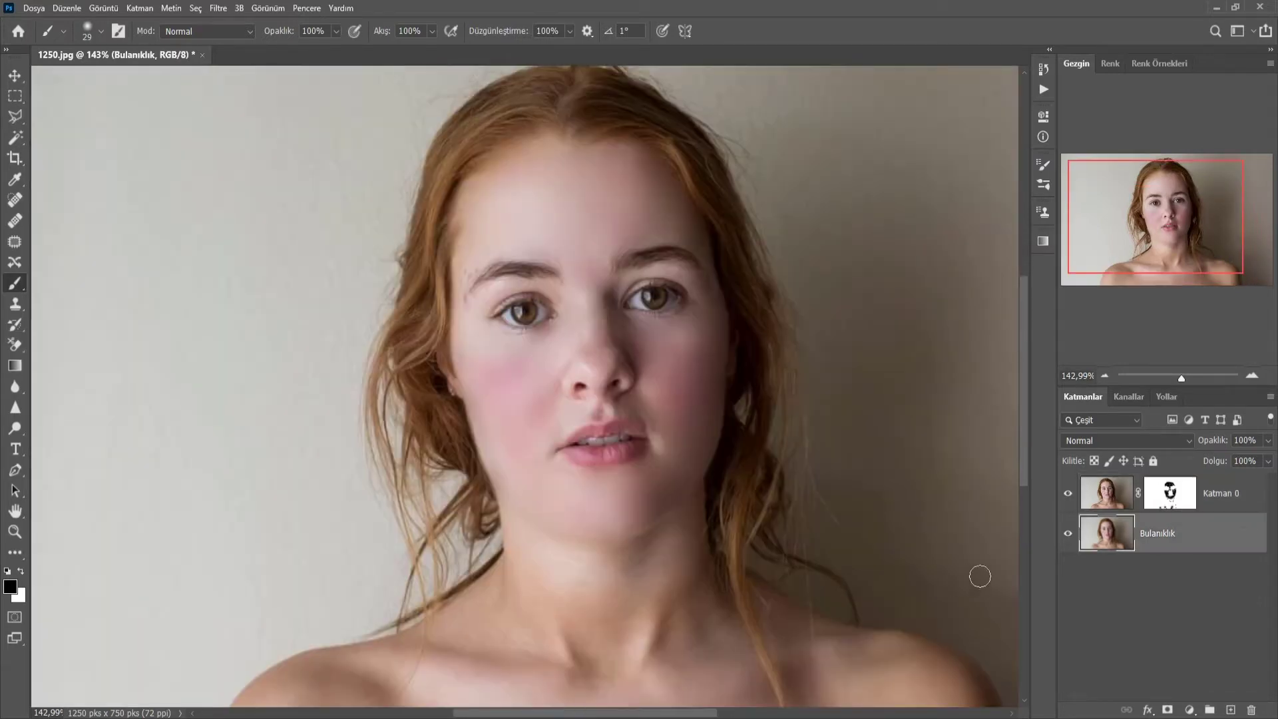
Merge the visible layers into a single Bulanıklık layer.
left_click(1115, 616)
right_click(1147, 540)
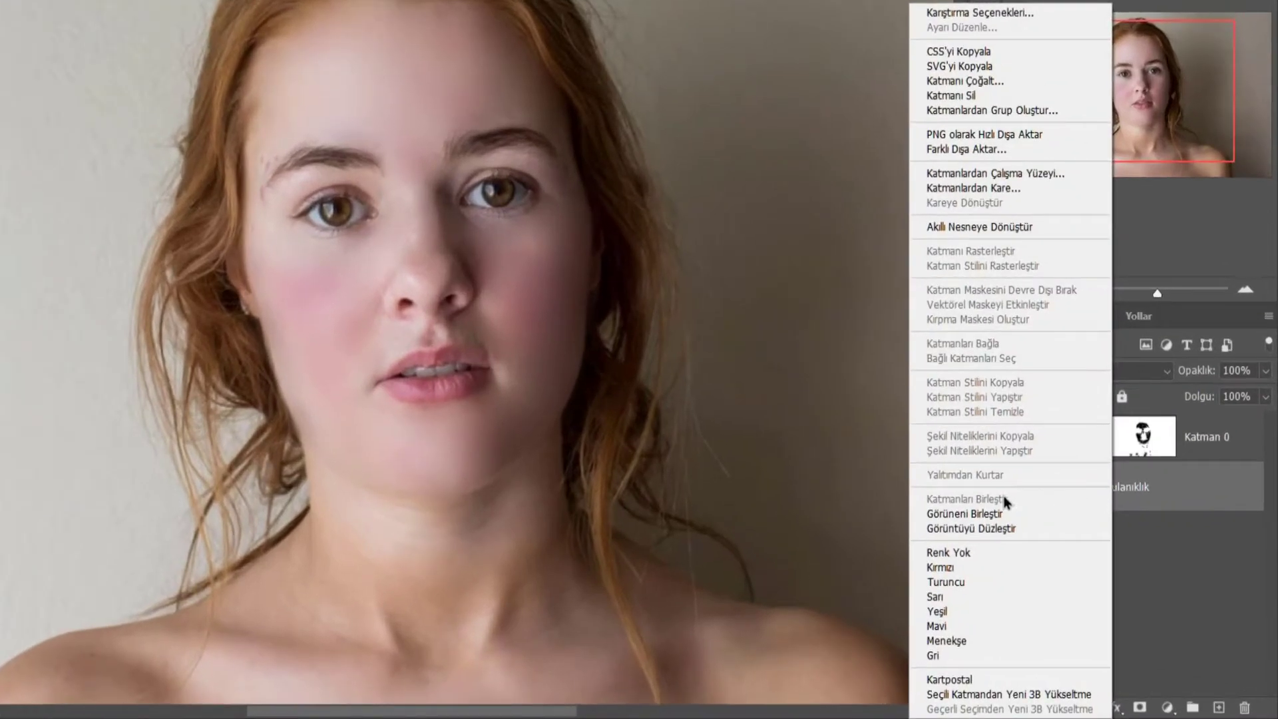
left_click(976, 517)
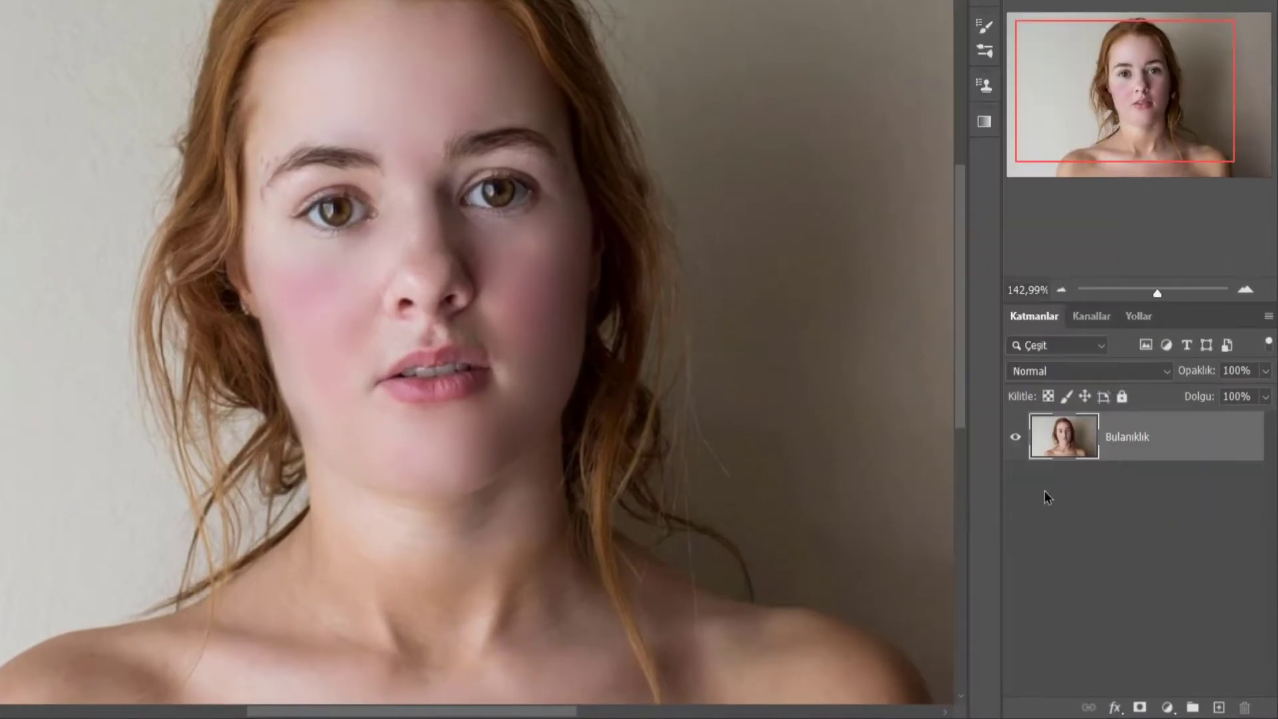
Duplicate the merged layer as Bulanıklık kopya.
right_click(1134, 437)
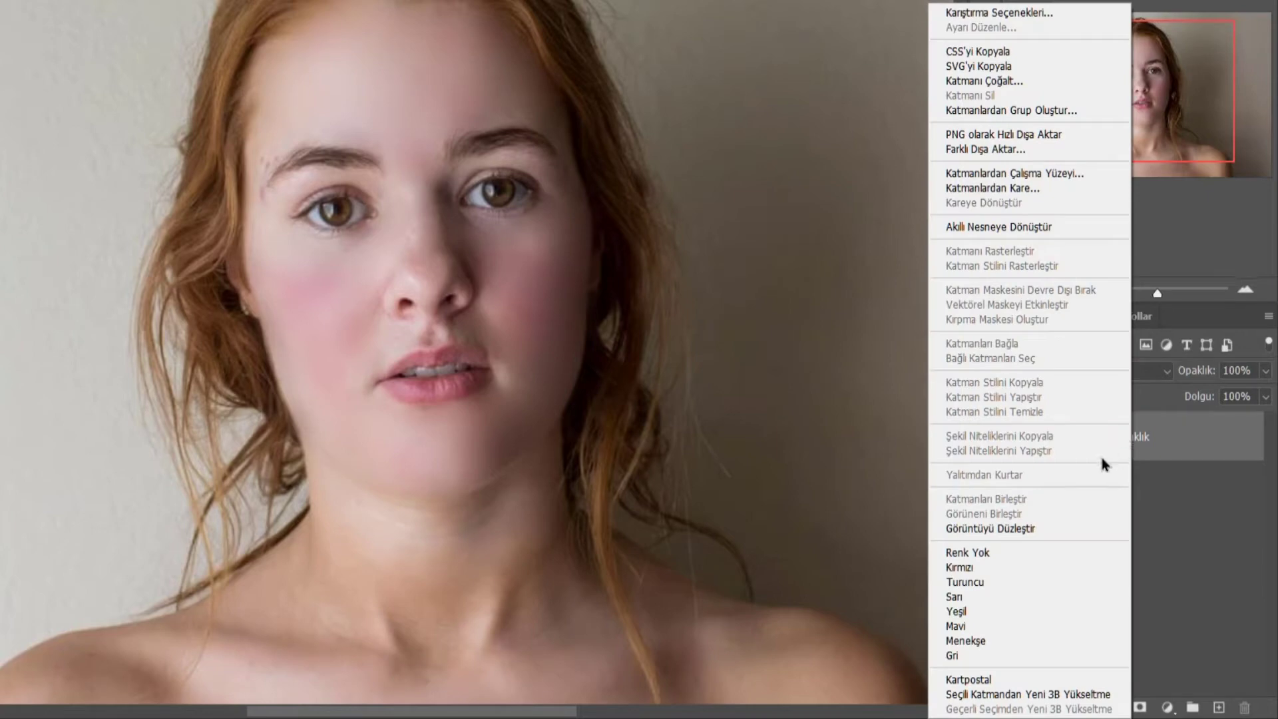
left_click(985, 82)
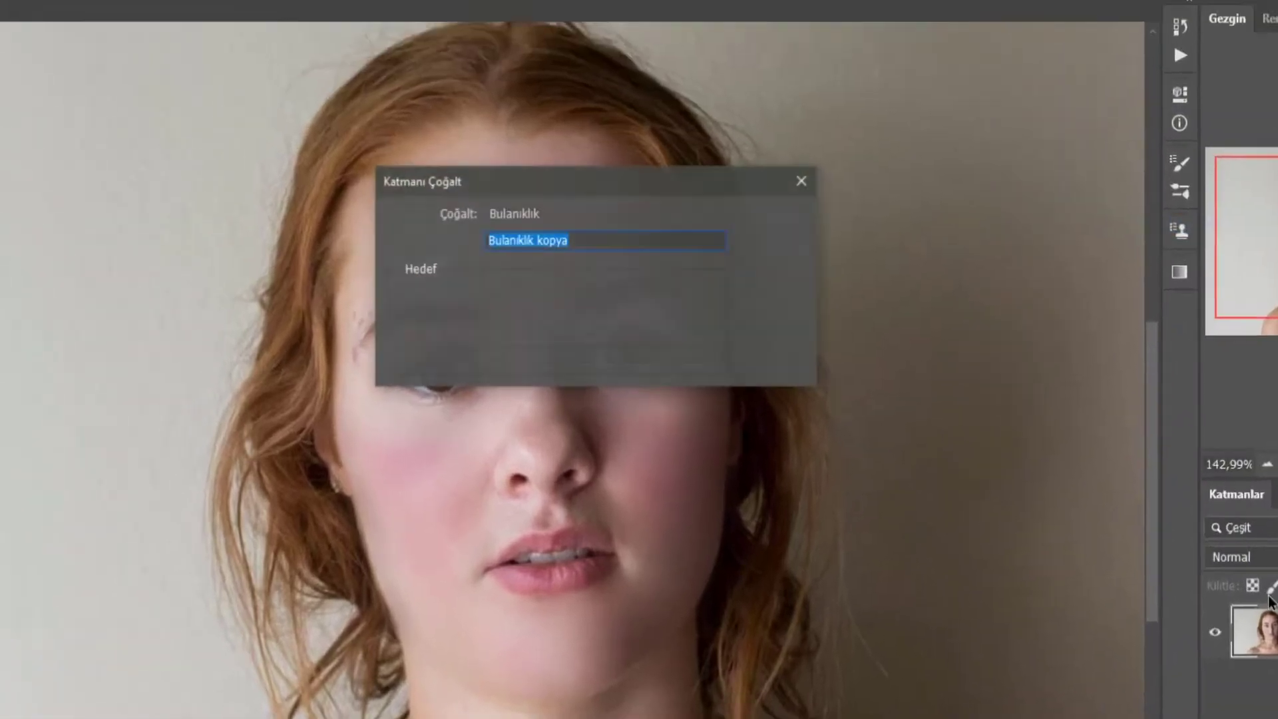
left_click(823, 282)
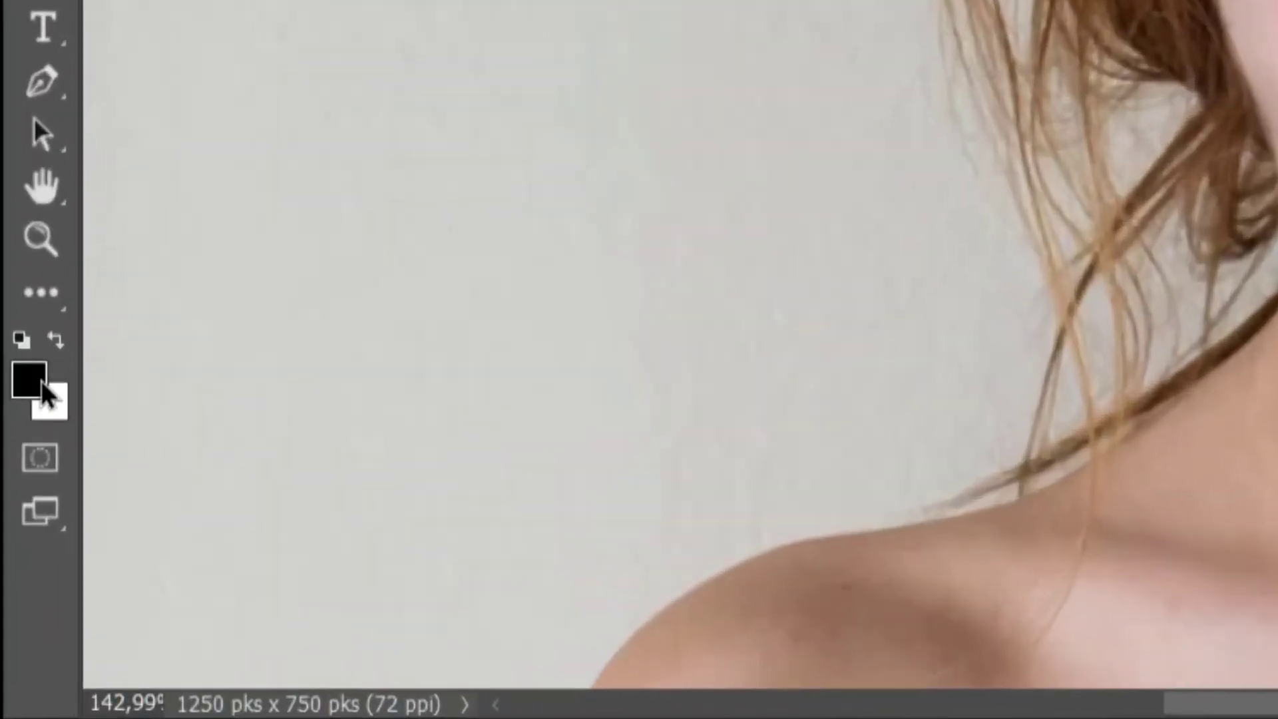
Sample a pink skin tone from the cheek as the foreground colour and enlarge the brush.
left_click(10, 586)
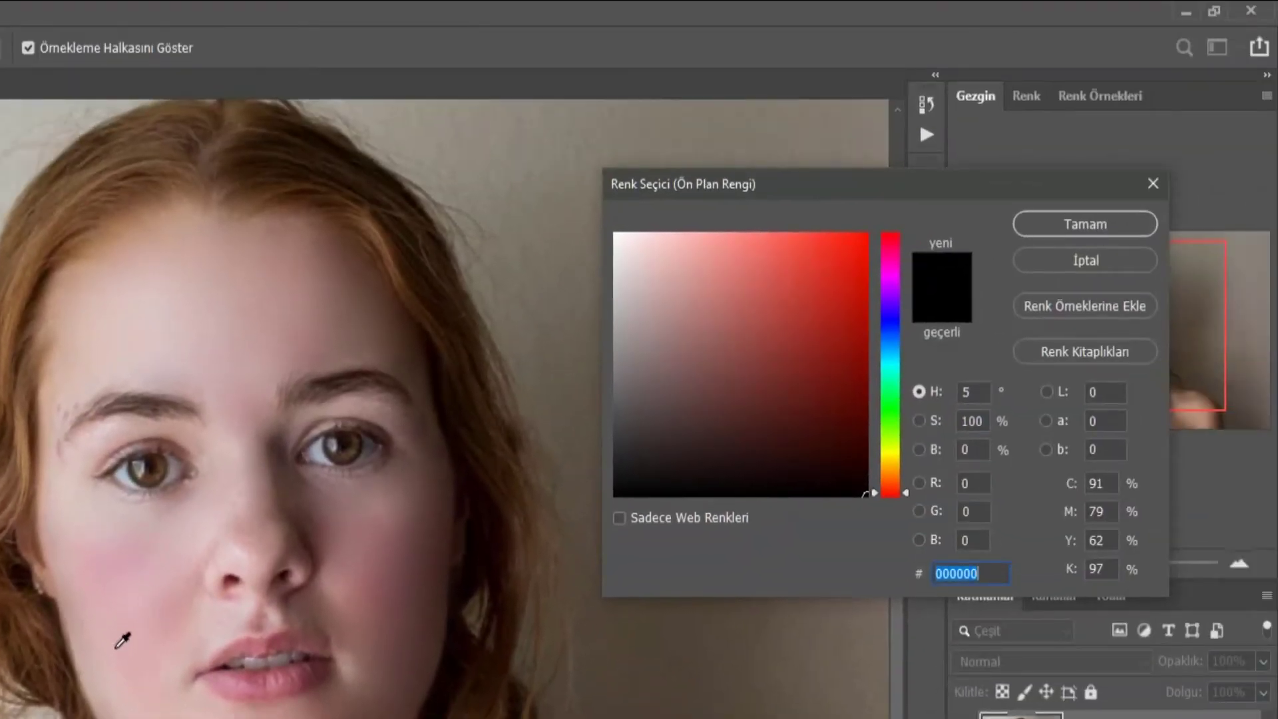
left_click(137, 598)
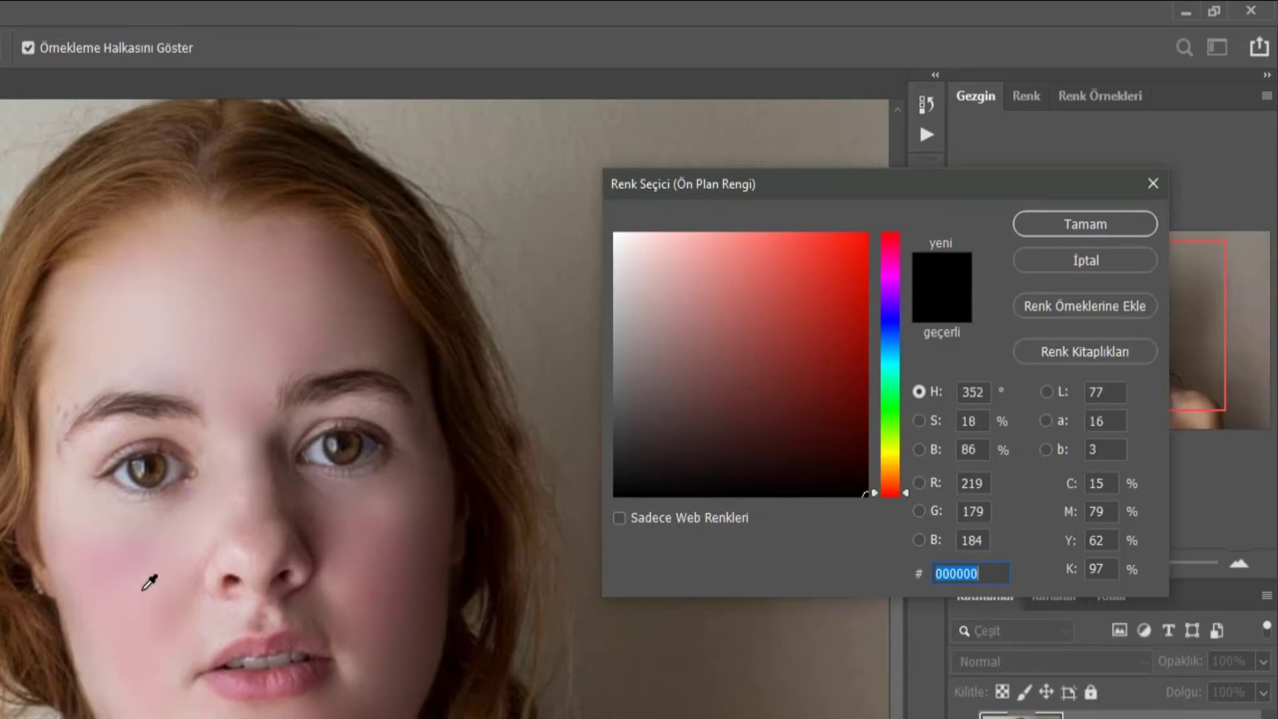
left_click(1040, 228)
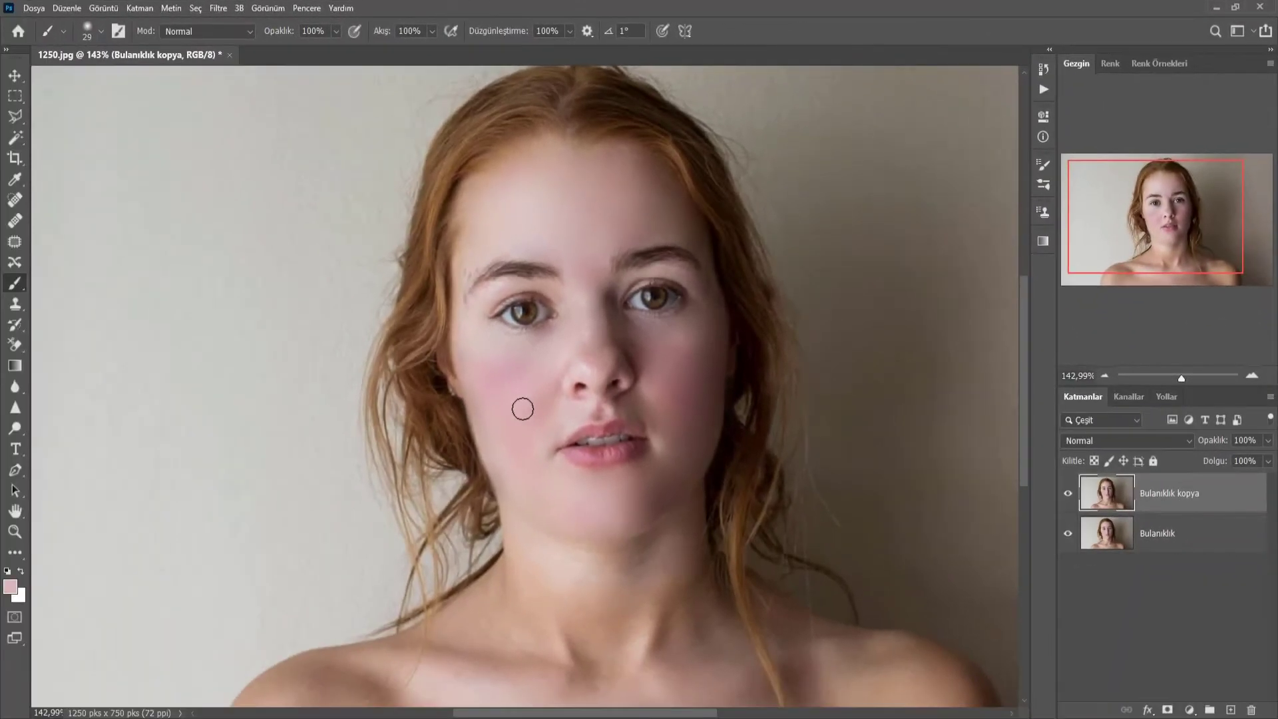
left_click_drag(547, 405, 565, 398)
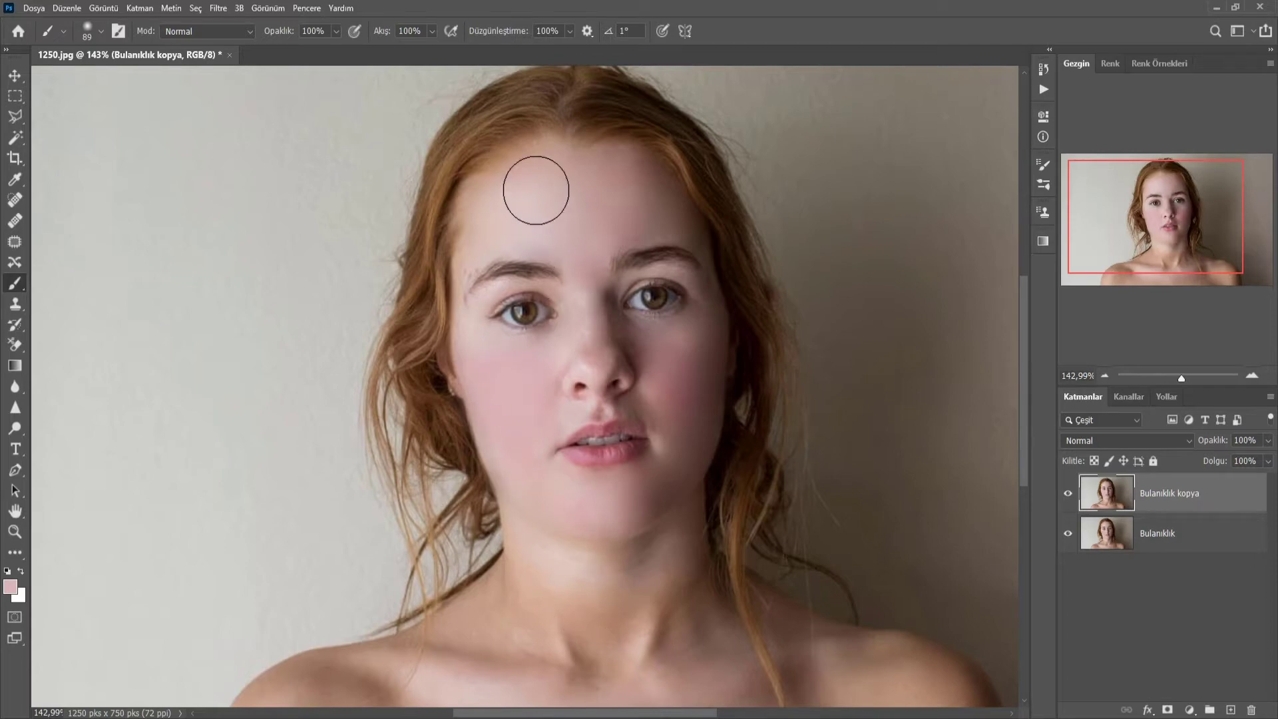
Paint the sampled skin tone over the lower face, chin and neck, resizing the brush for each area.
left_click(10, 586)
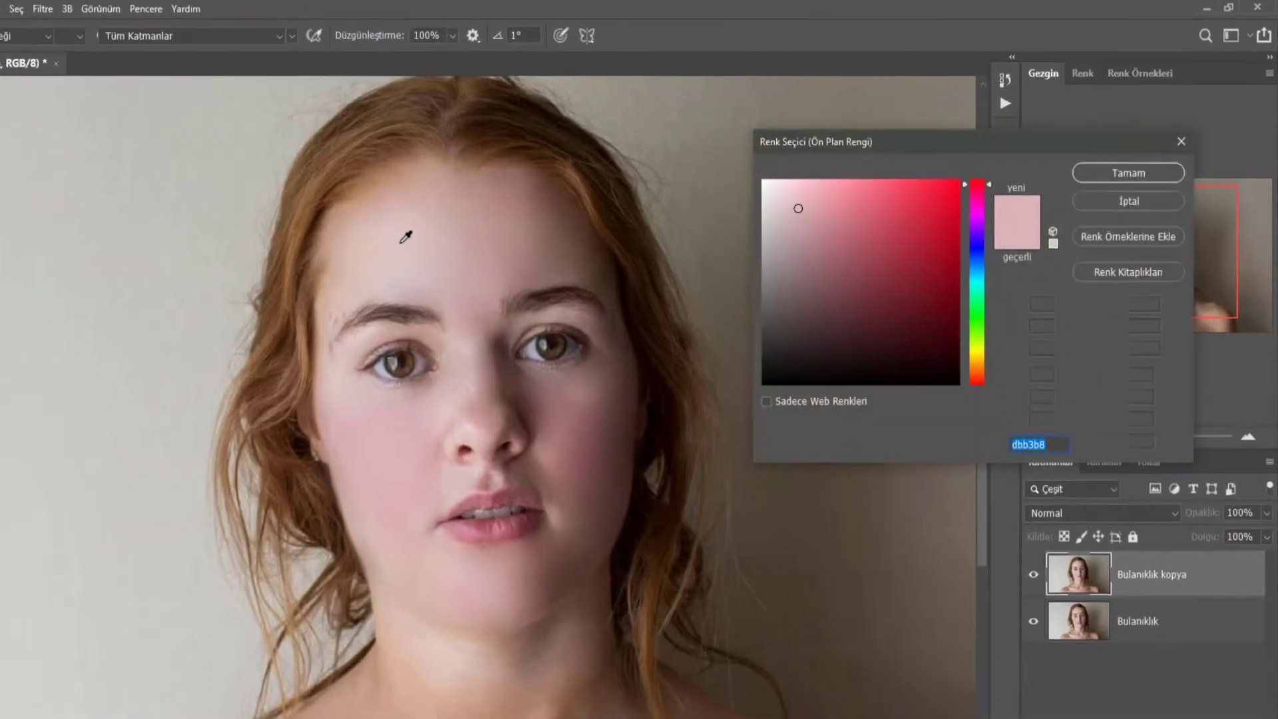
left_click(1065, 220)
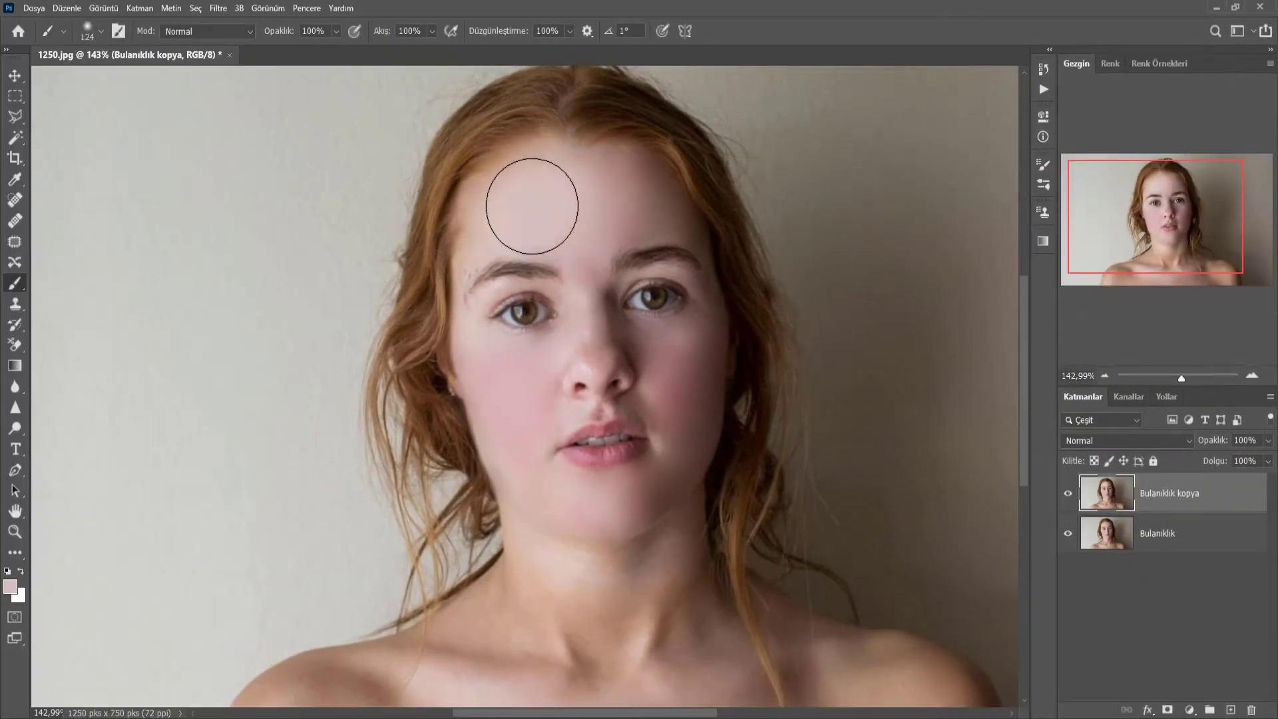
right_click(495, 399, "alt")
left_click_drag(495, 400, 489, 399)
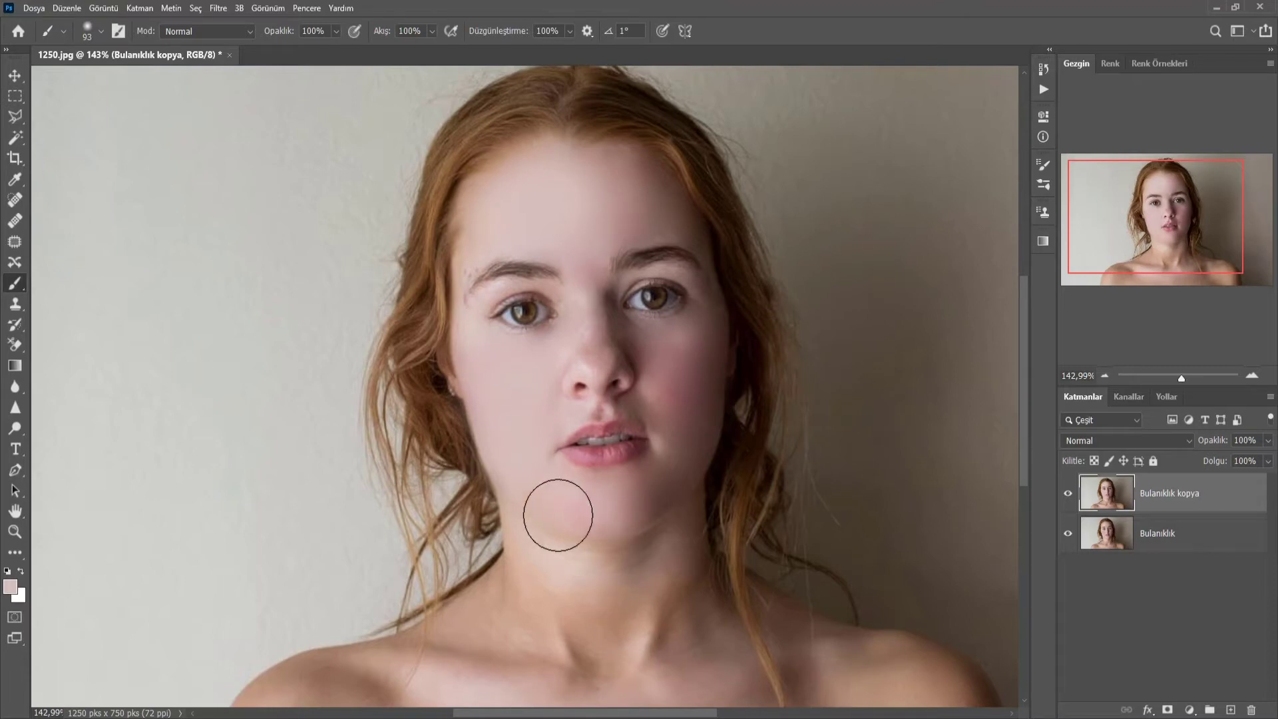
right_click(541, 499, "alt")
left_click_drag(542, 499, 527, 489)
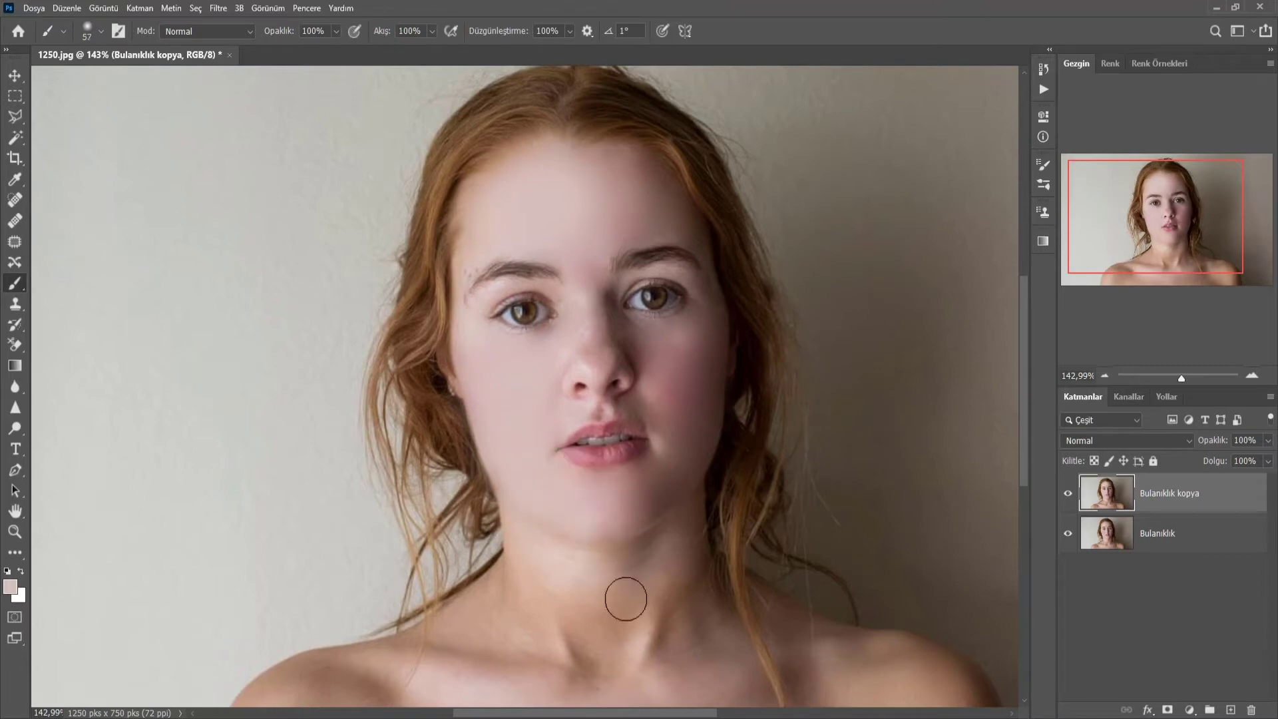
right_click(579, 528, "alt")
left_click_drag(579, 528, 559, 494)
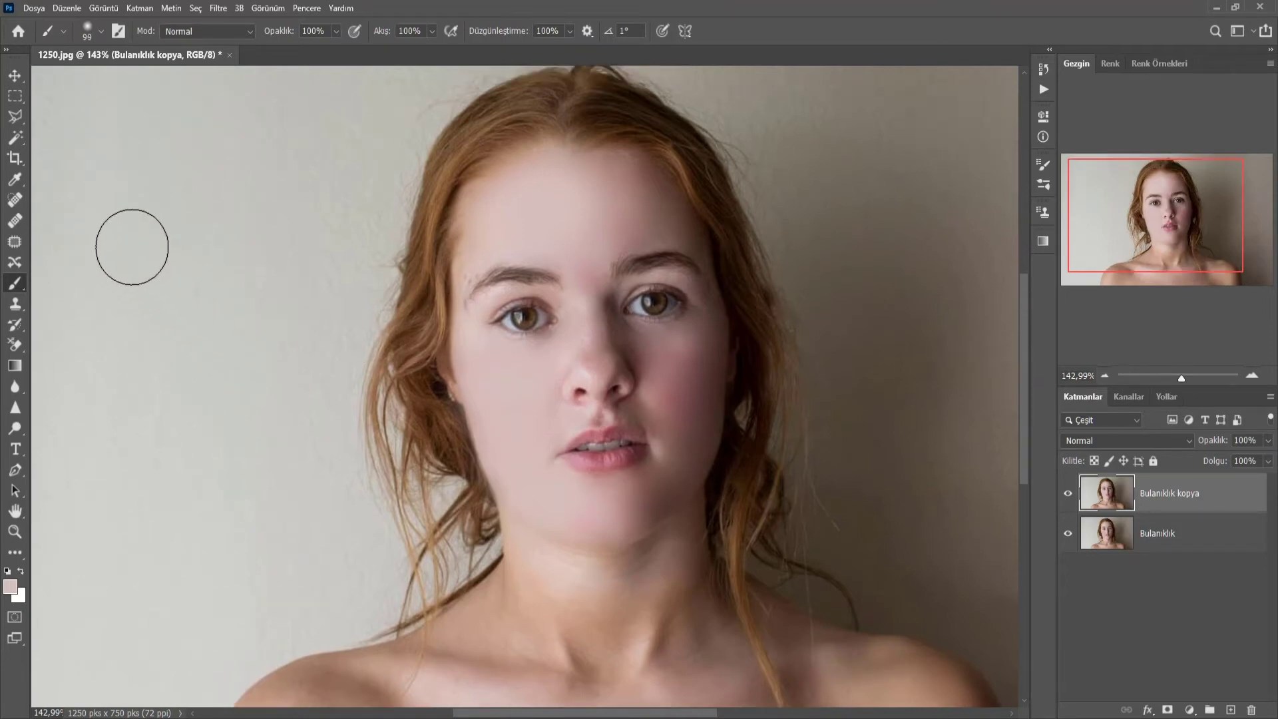
Spot-heal the stray hairs above the left-hand eyebrow, zoom in, and shrink the healing brush.
left_click(14, 200)
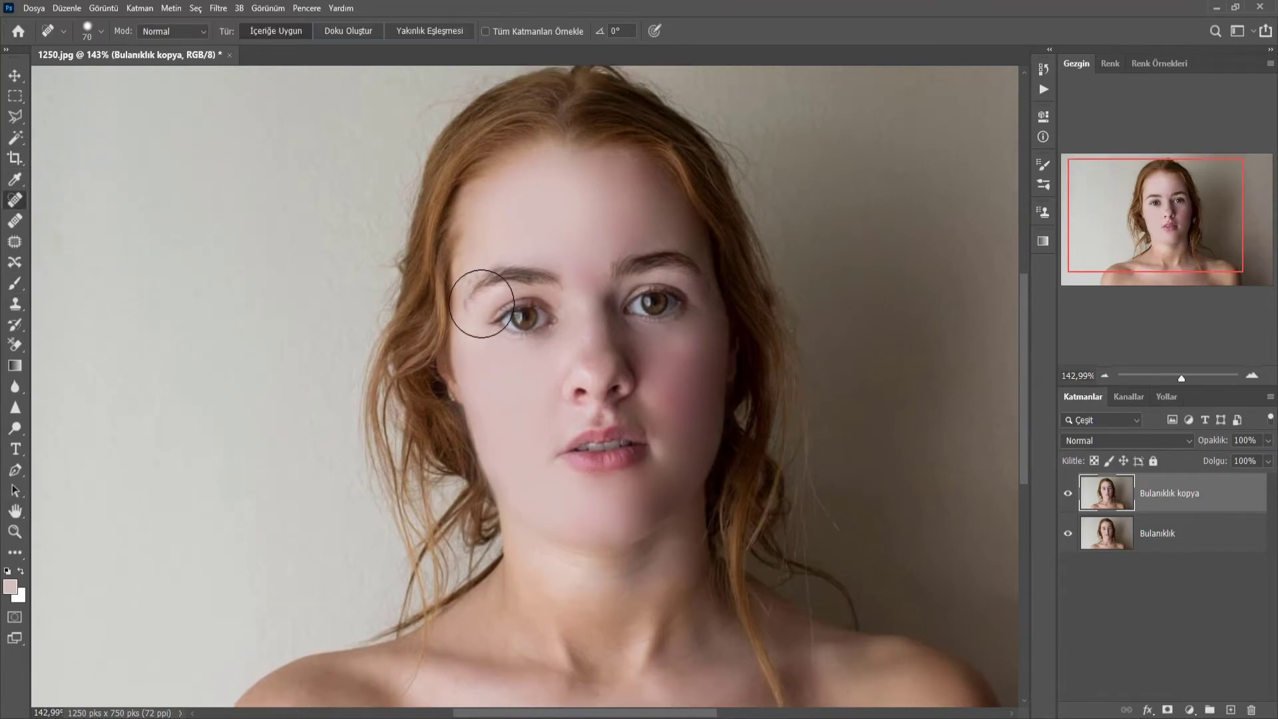
mouse_move(479, 304)
left_mouse_down()
mouse_move(468, 306)
mouse_move(489, 211)
left_mouse_up()
left_click(15, 531)
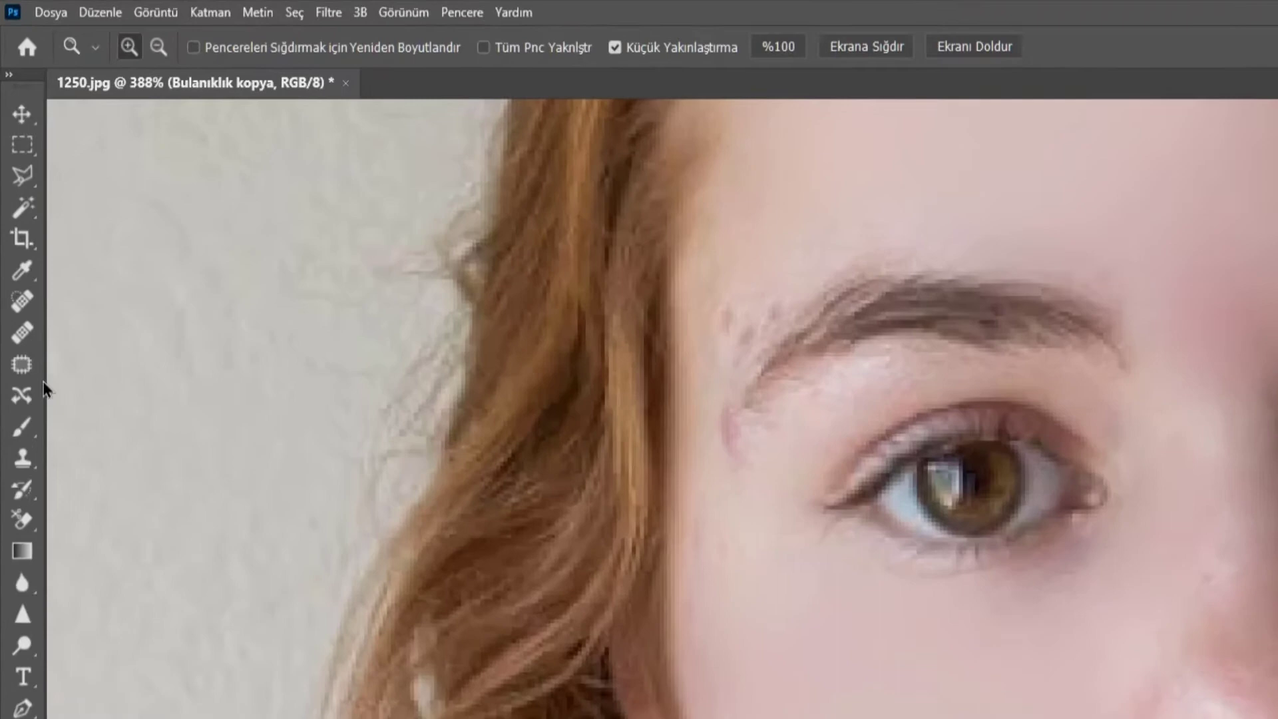
left_click(15, 200)
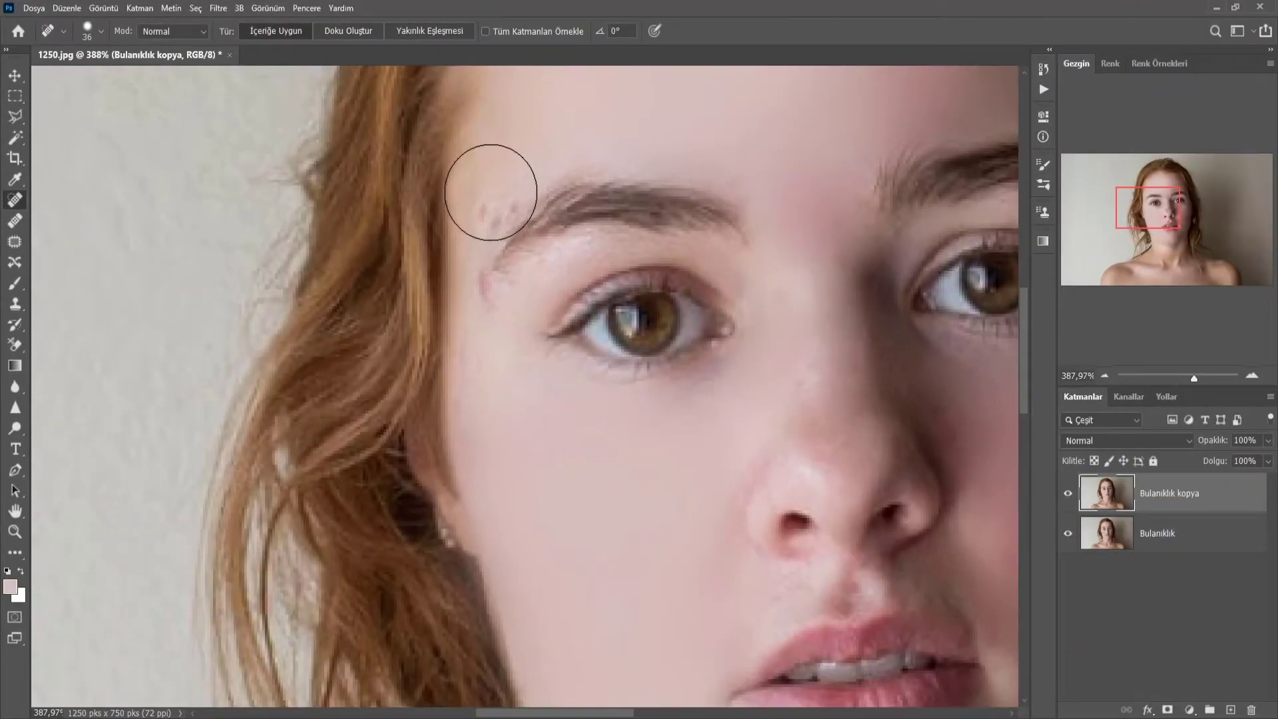
left_click_drag(491, 192, 484, 266)
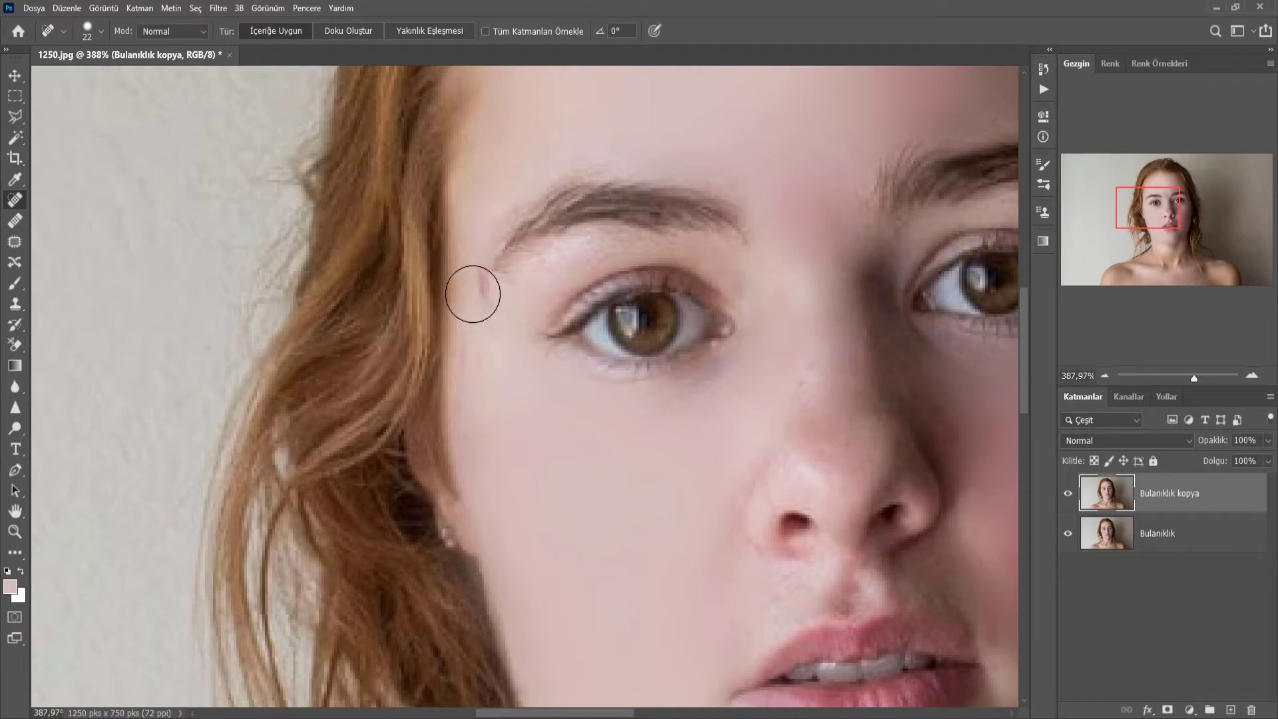
Heal the blemishes at the eyebrow's end, beside the eye and lower on the cheek.
left_click(471, 285)
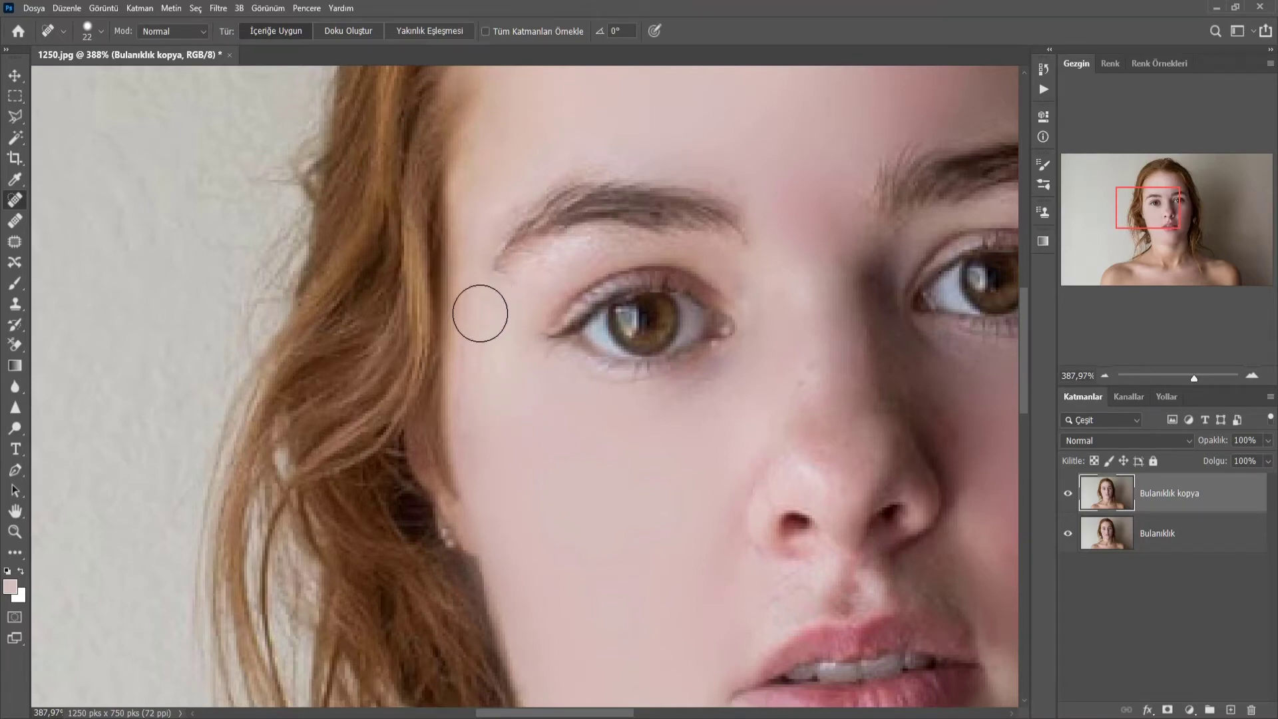
left_click(478, 312)
left_click(476, 316)
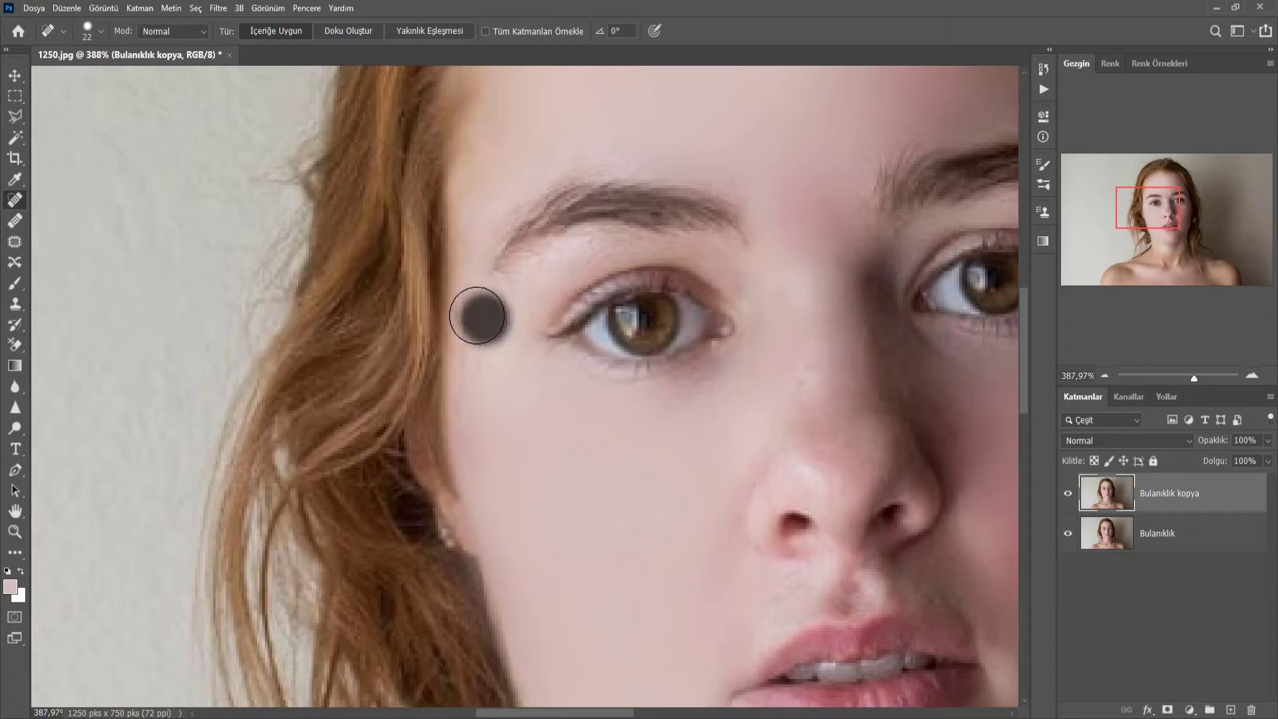
left_click(486, 360)
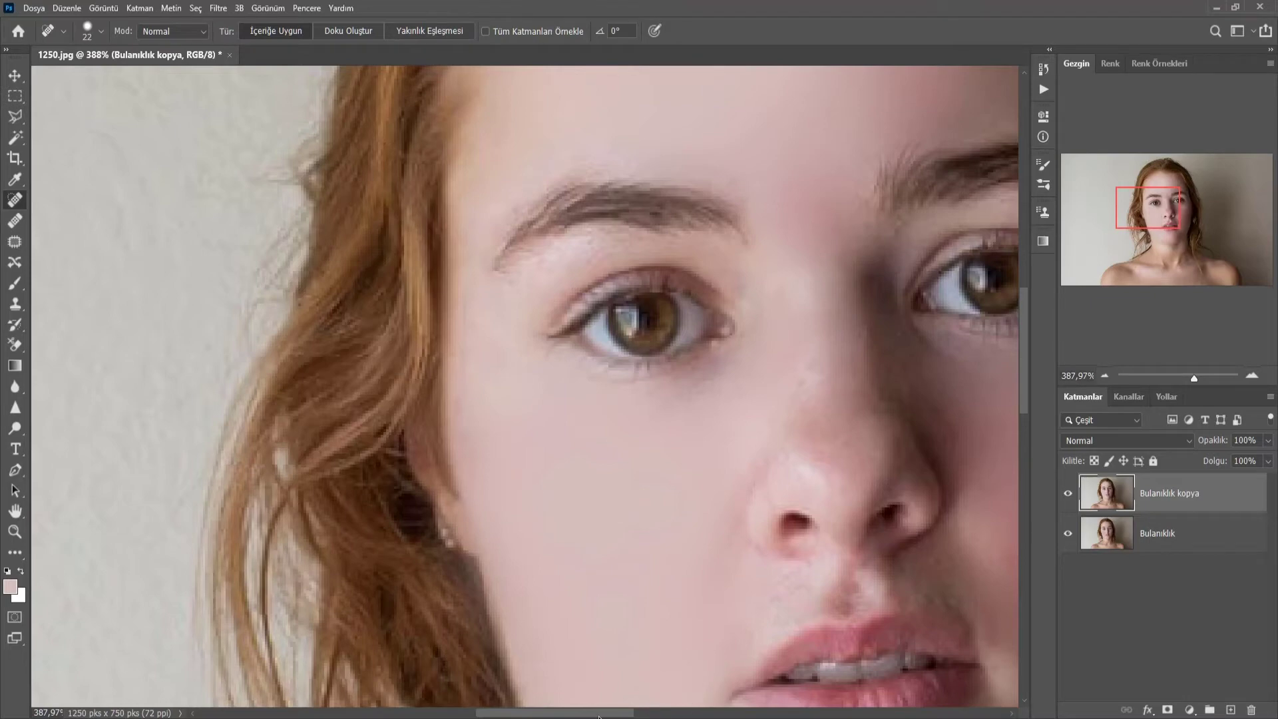
left_click_drag(599, 713, 648, 717)
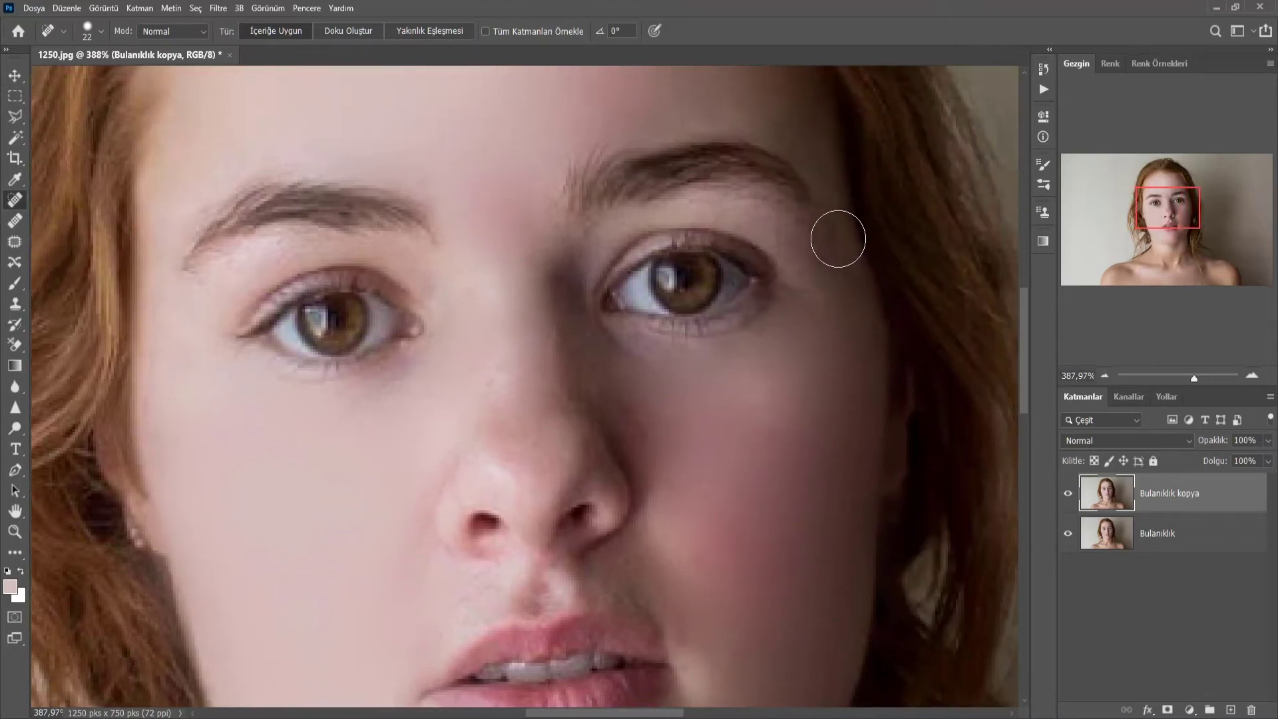
Undo the stray stroke, heal a spot beside the right-hand eye, then fit the image to the window.
key("ctrl+z")
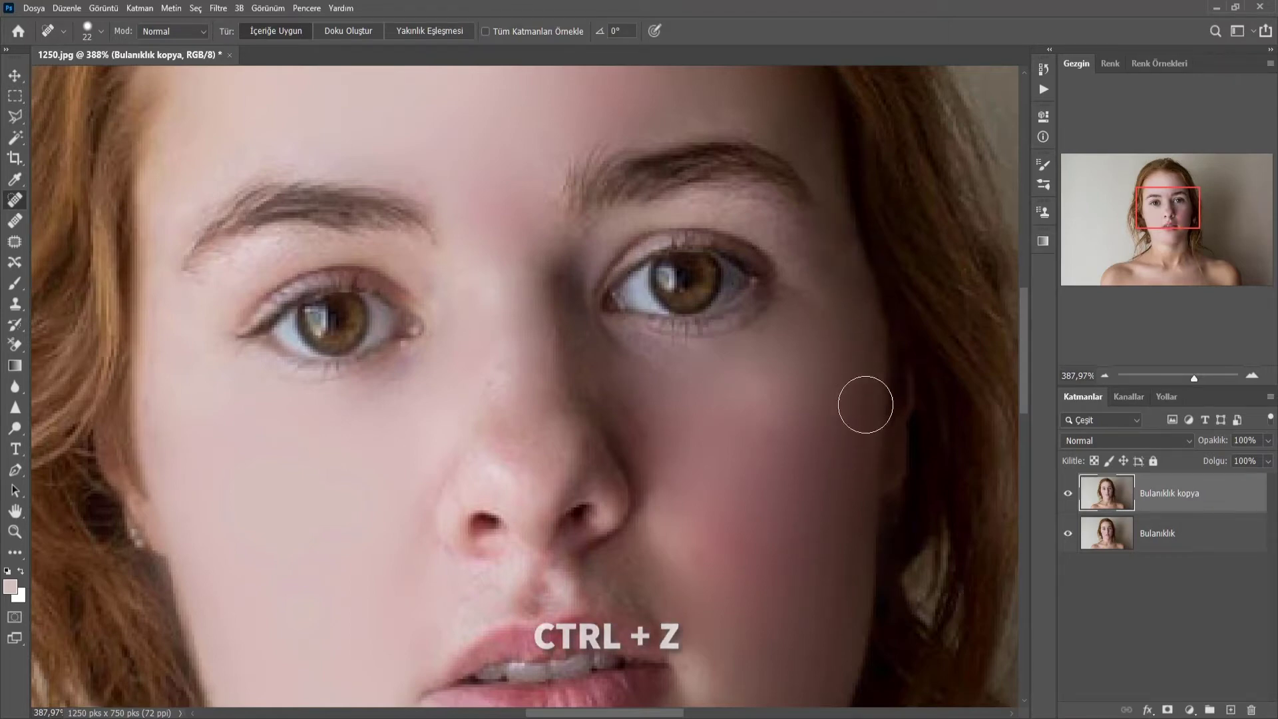
right_click(832, 242, "alt")
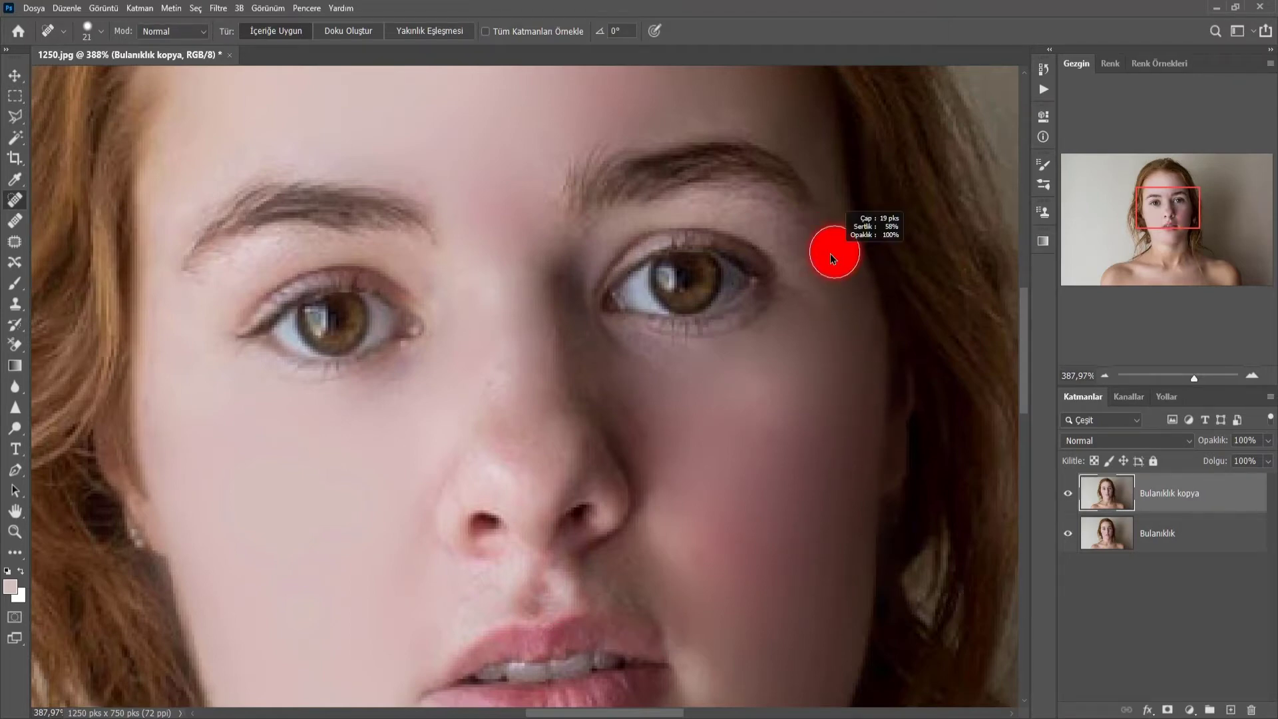
left_click(832, 240)
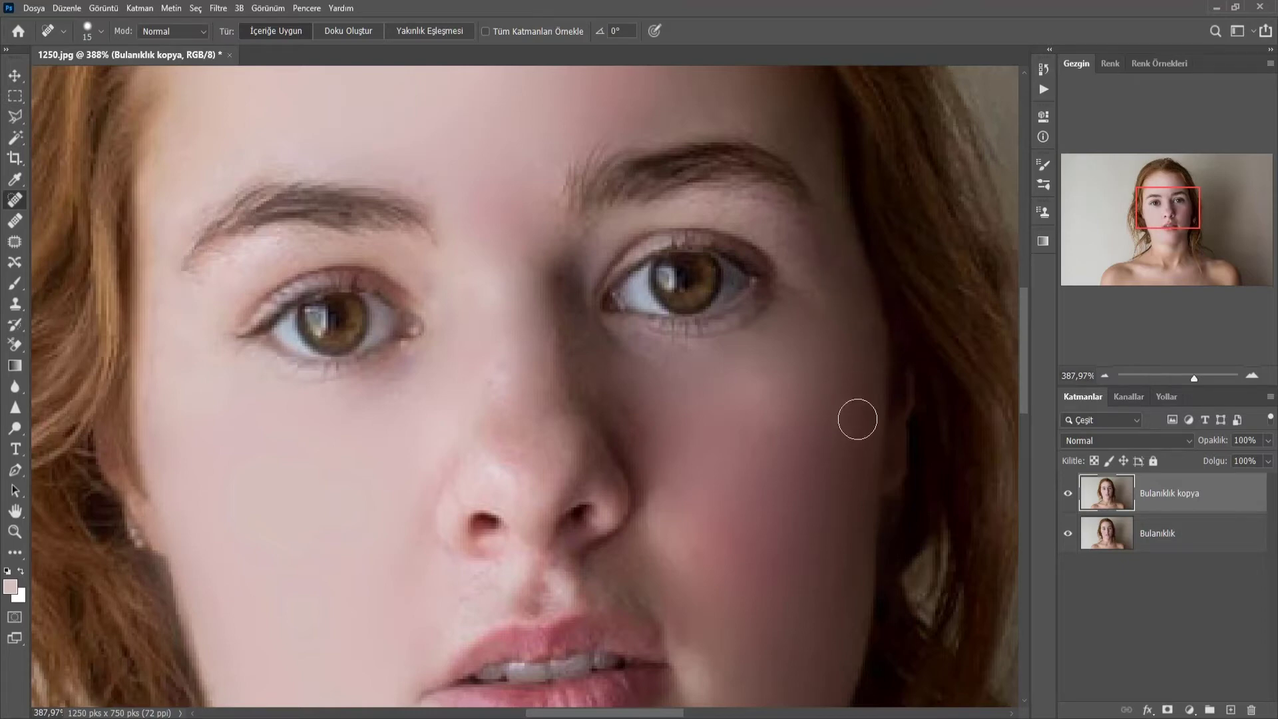
key("ctrl+0")
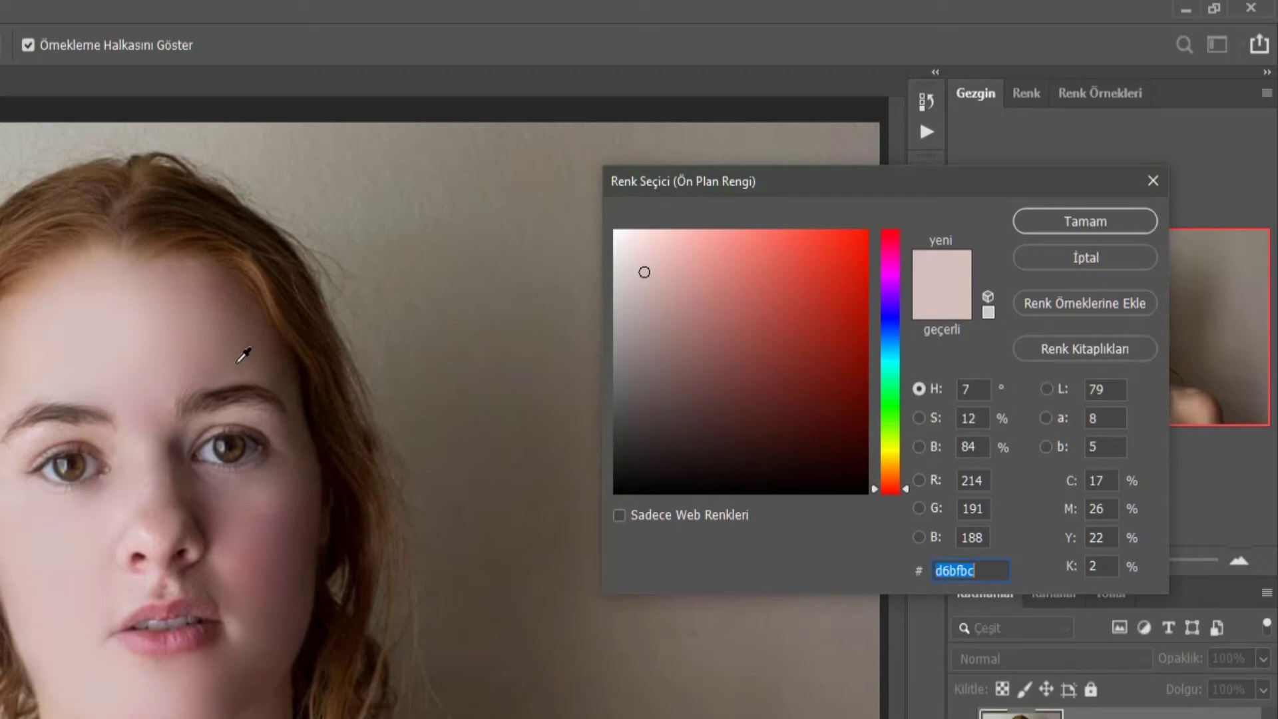
Sample a darker skin tone and try soft-brush strokes on the cheek, undoing them.
left_click(266, 498)
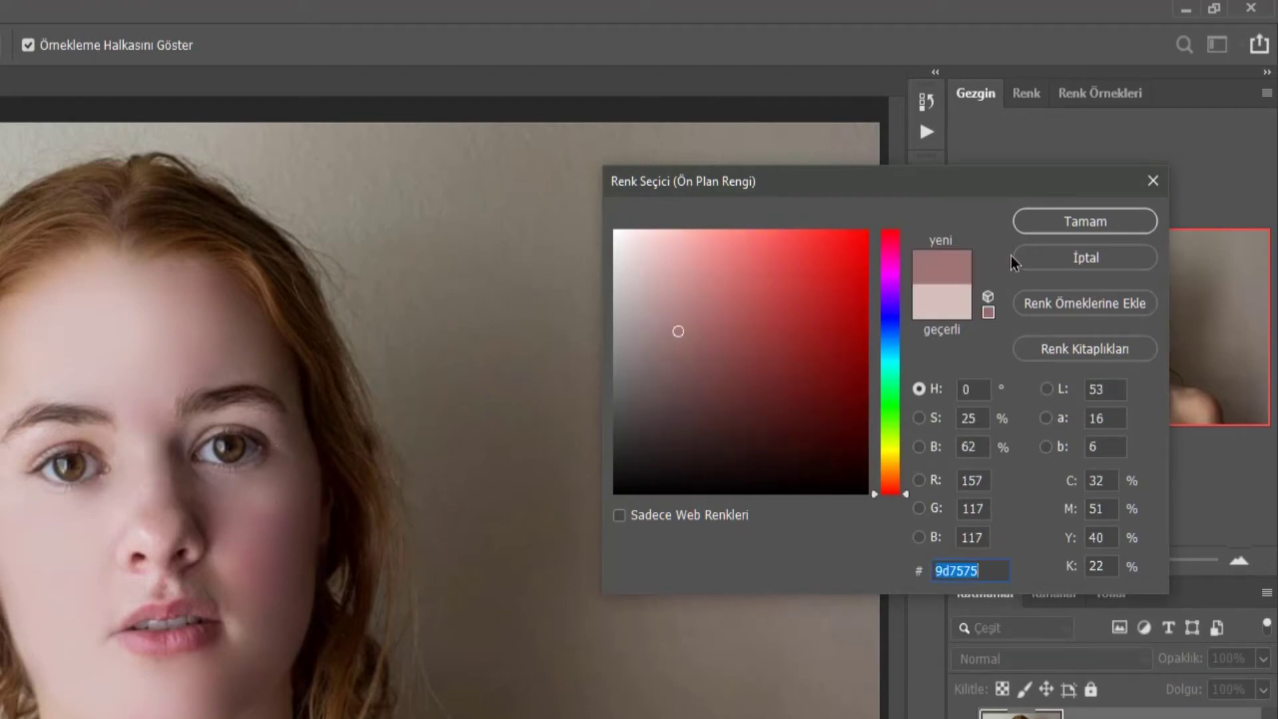
left_click(1094, 221)
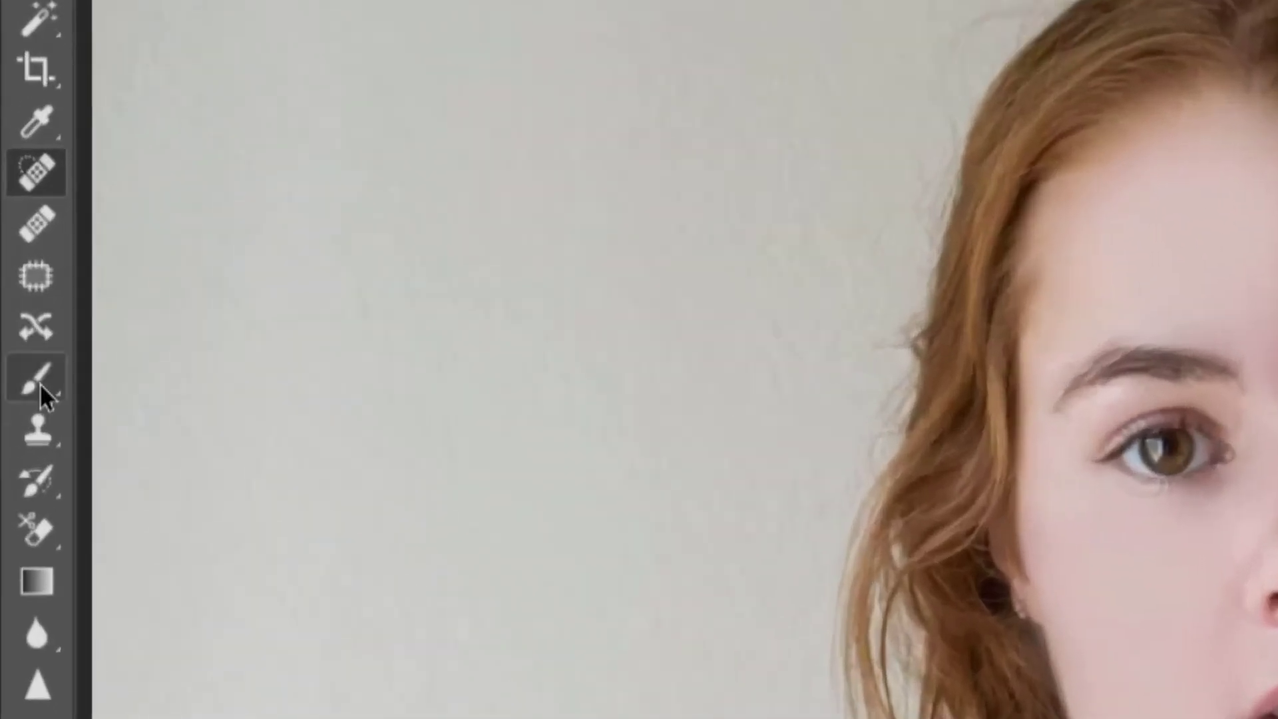
left_click(37, 380)
mouse_move(600, 371)
left_mouse_down()
mouse_move(602, 399)
mouse_move(586, 404)
left_mouse_up()
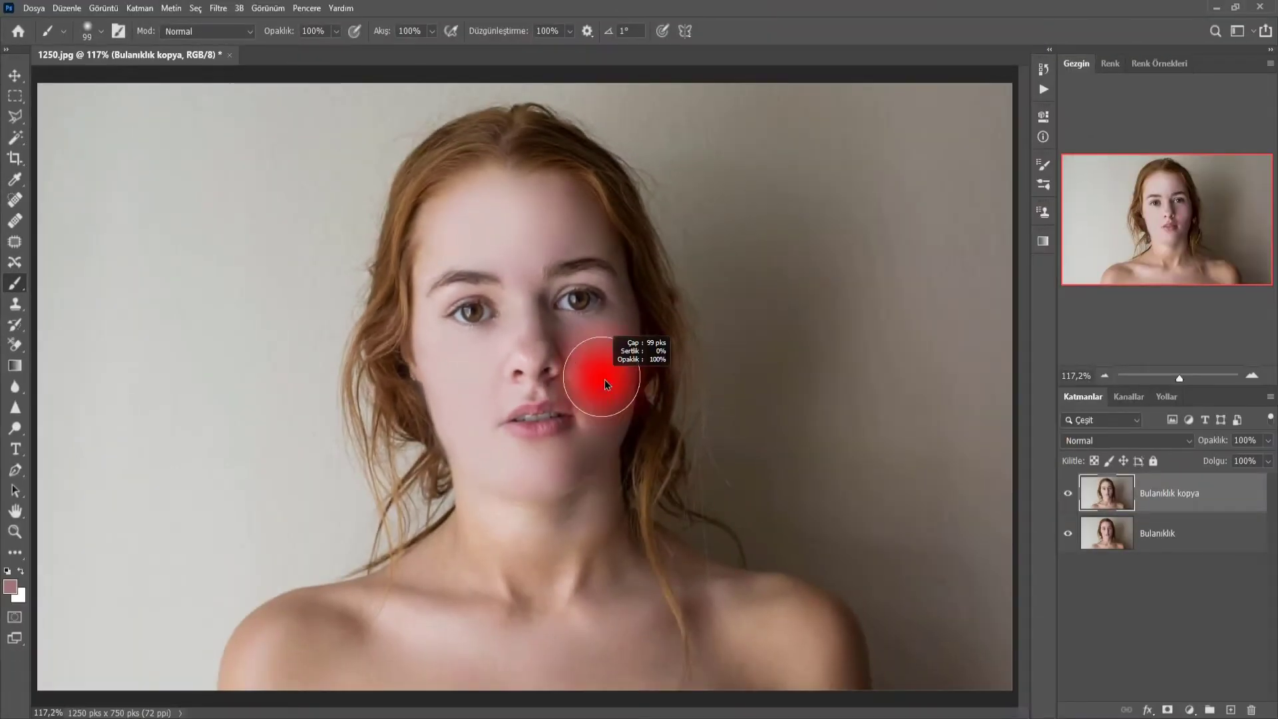
key("ctrl+z")
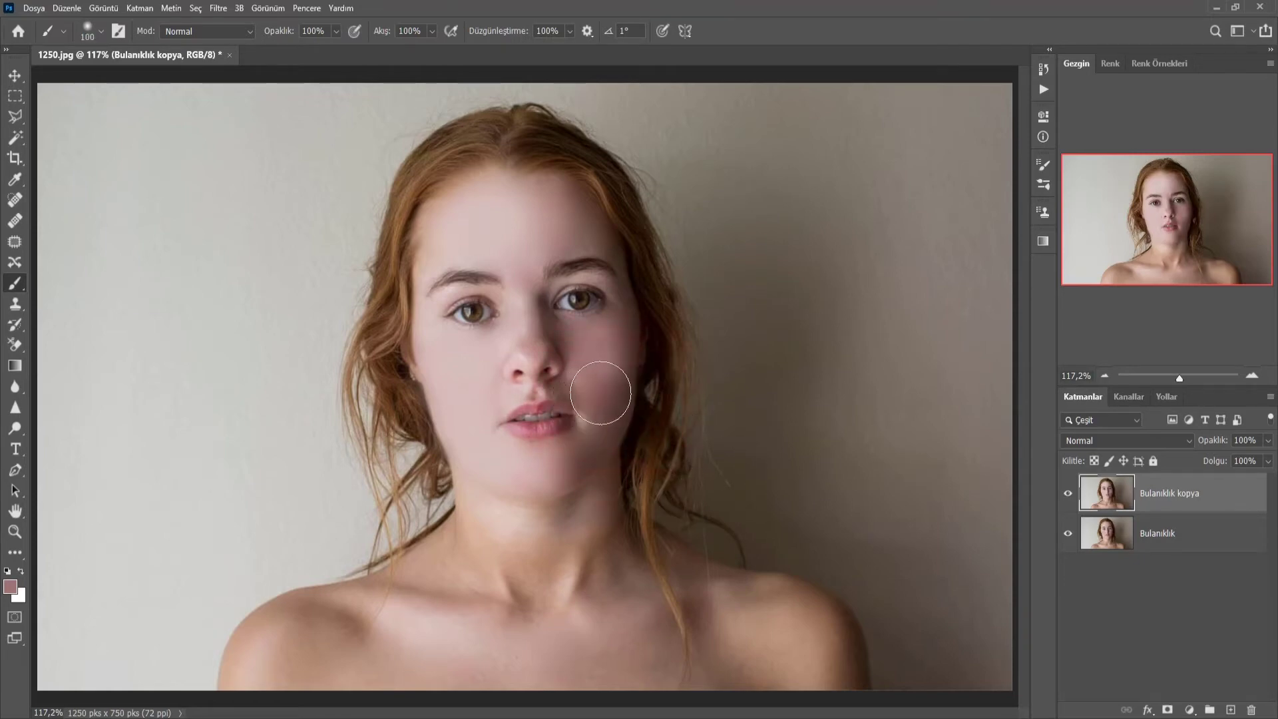
key("ctrl+z")
left_click_drag(599, 409, 604, 387)
key("ctrl+z")
key("ctrl+z")
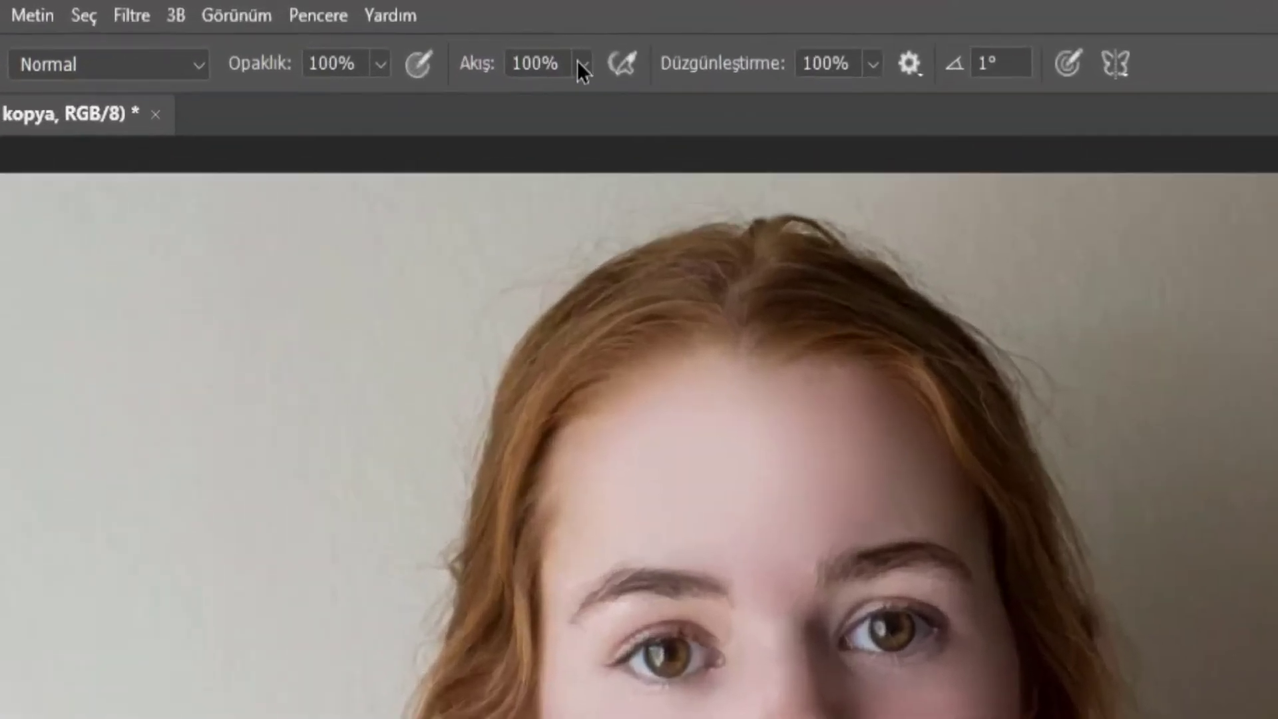
Lower the brush flow to 8% and softly paint the cheek, neck and nose.
left_click(579, 63)
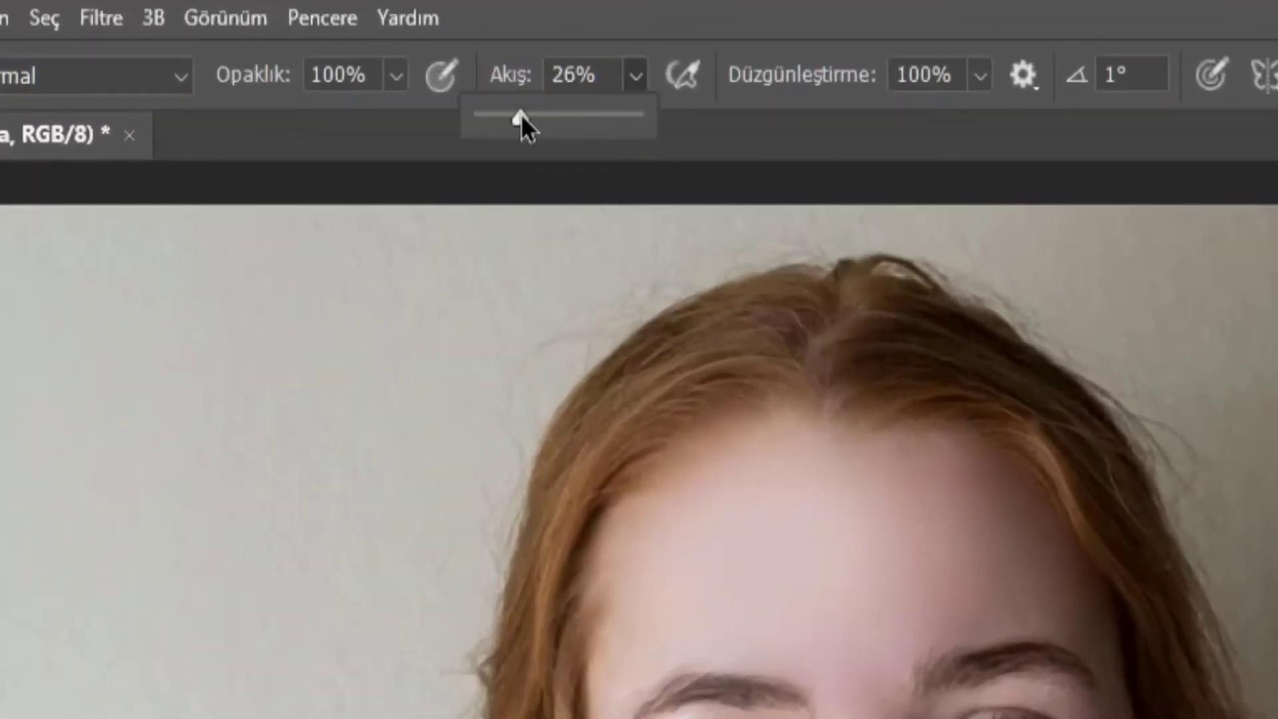
left_click_drag(521, 119, 479, 115)
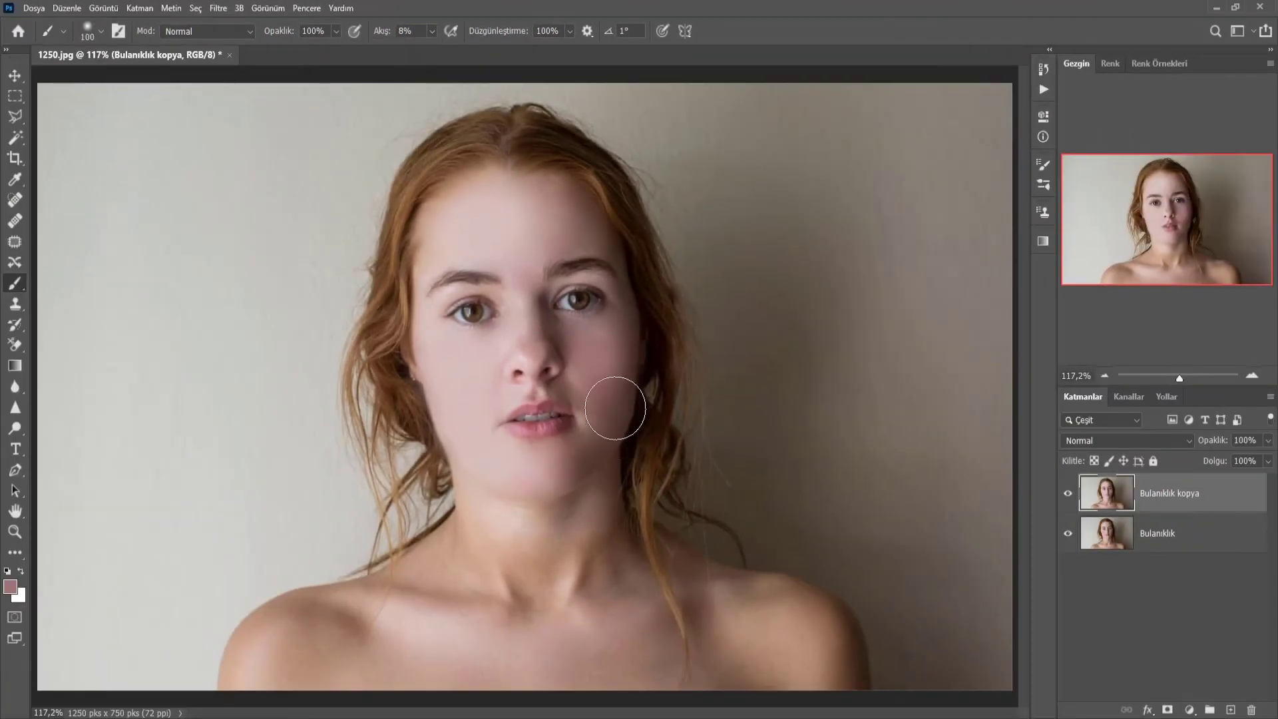
mouse_move(615, 408)
left_mouse_down()
mouse_move(591, 522)
mouse_move(617, 390)
mouse_move(599, 579)
mouse_move(614, 355)
mouse_move(585, 251)
mouse_move(551, 220)
mouse_move(688, 499)
mouse_move(599, 451)
mouse_move(590, 519)
mouse_move(613, 584)
mouse_move(584, 456)
mouse_move(662, 592)
left_mouse_up()
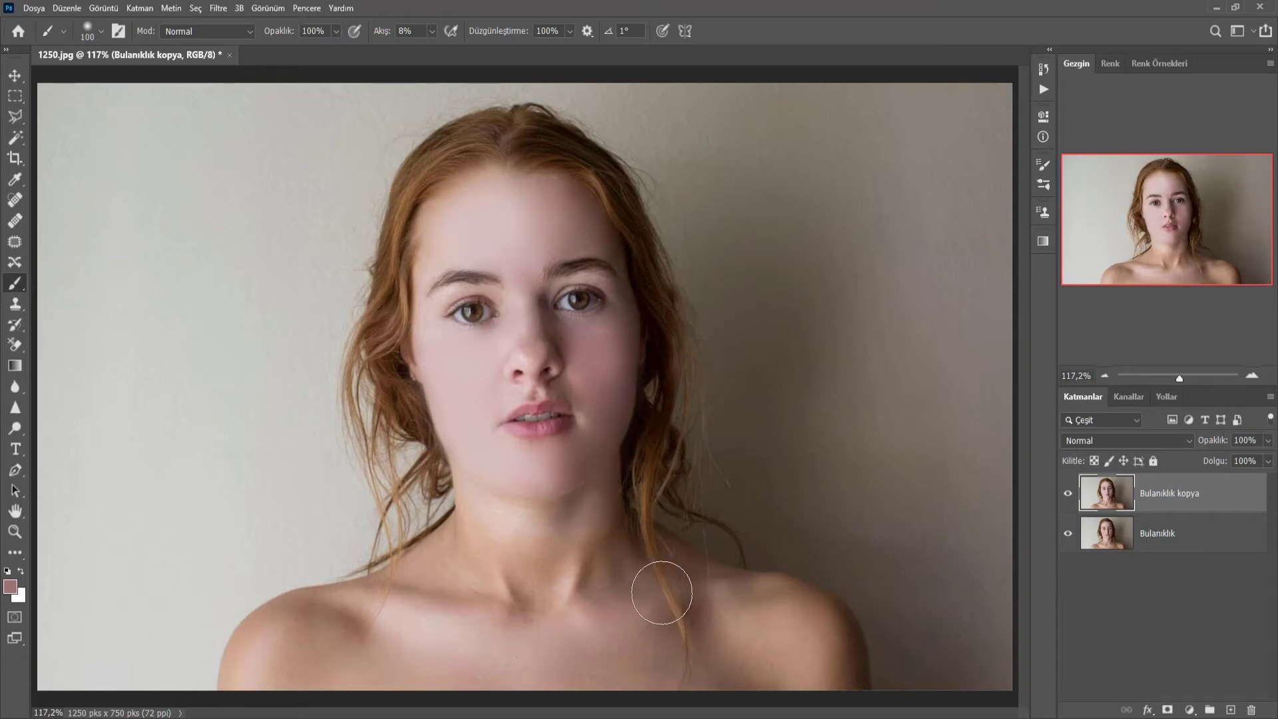
mouse_move(528, 337)
left_mouse_down()
mouse_move(545, 370)
mouse_move(536, 360)
mouse_move(506, 368)
mouse_move(519, 408)
mouse_move(533, 353)
mouse_move(586, 386)
mouse_move(501, 440)
mouse_move(490, 530)
mouse_move(596, 430)
mouse_move(517, 570)
mouse_move(594, 530)
mouse_move(602, 277)
mouse_move(618, 273)
left_mouse_up()
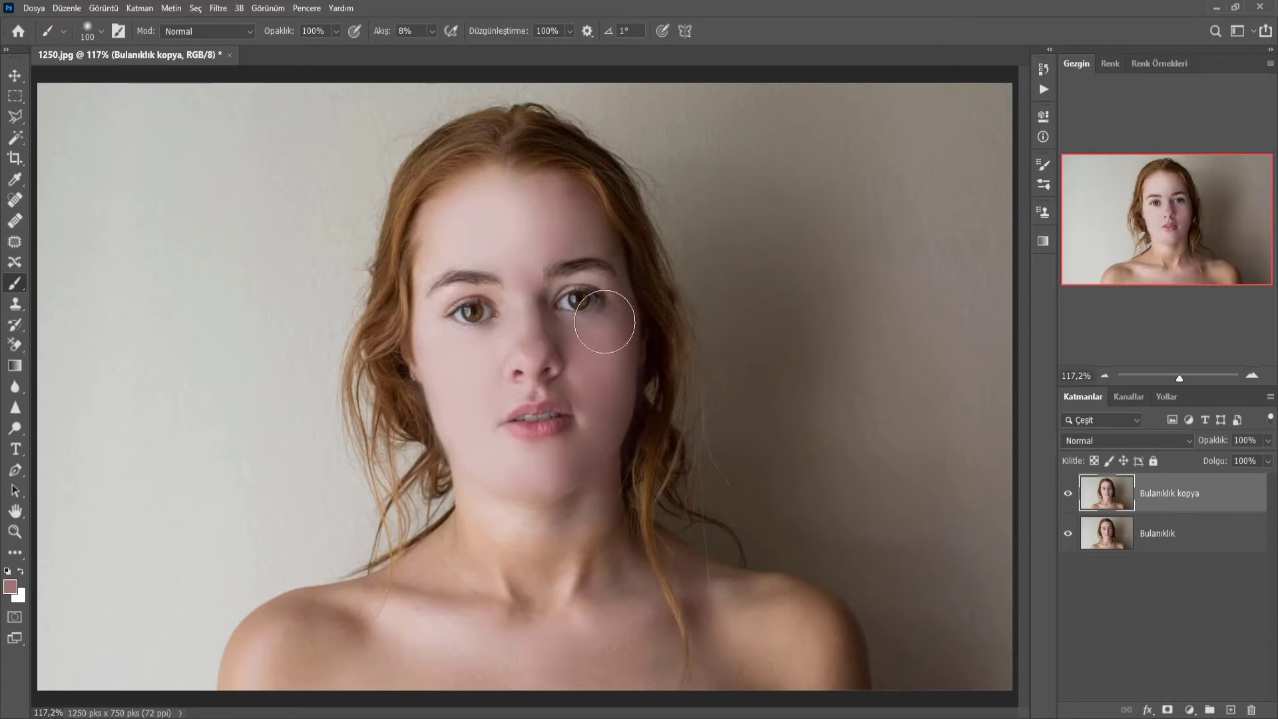
left_click_drag(593, 321, 596, 282)
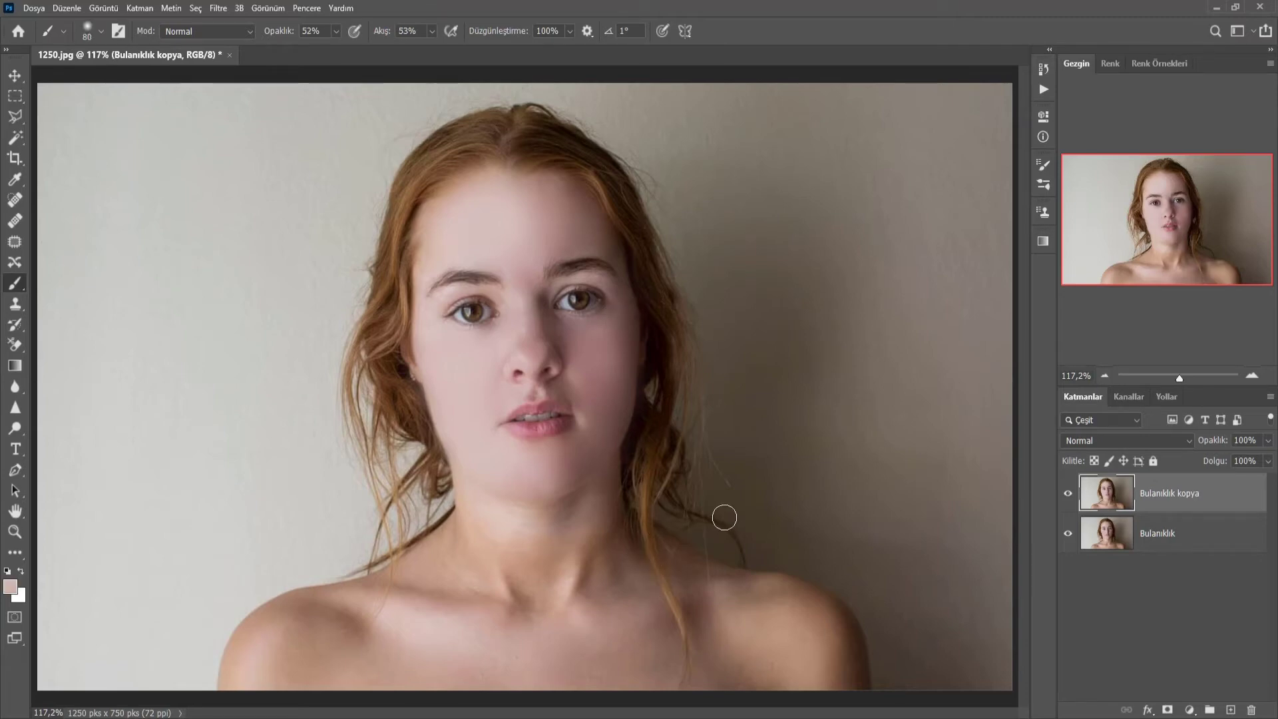
Trace a closed Pen path around the neck and shoulders.
left_click(1088, 626)
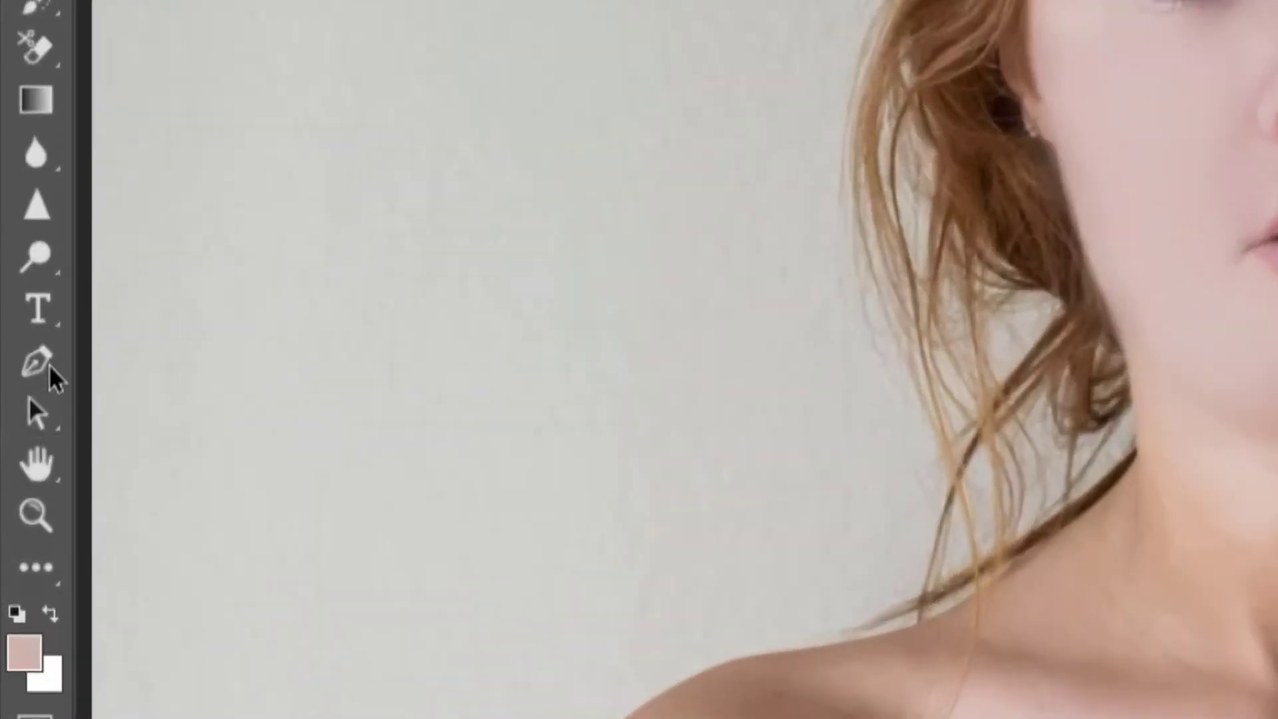
left_click(15, 470)
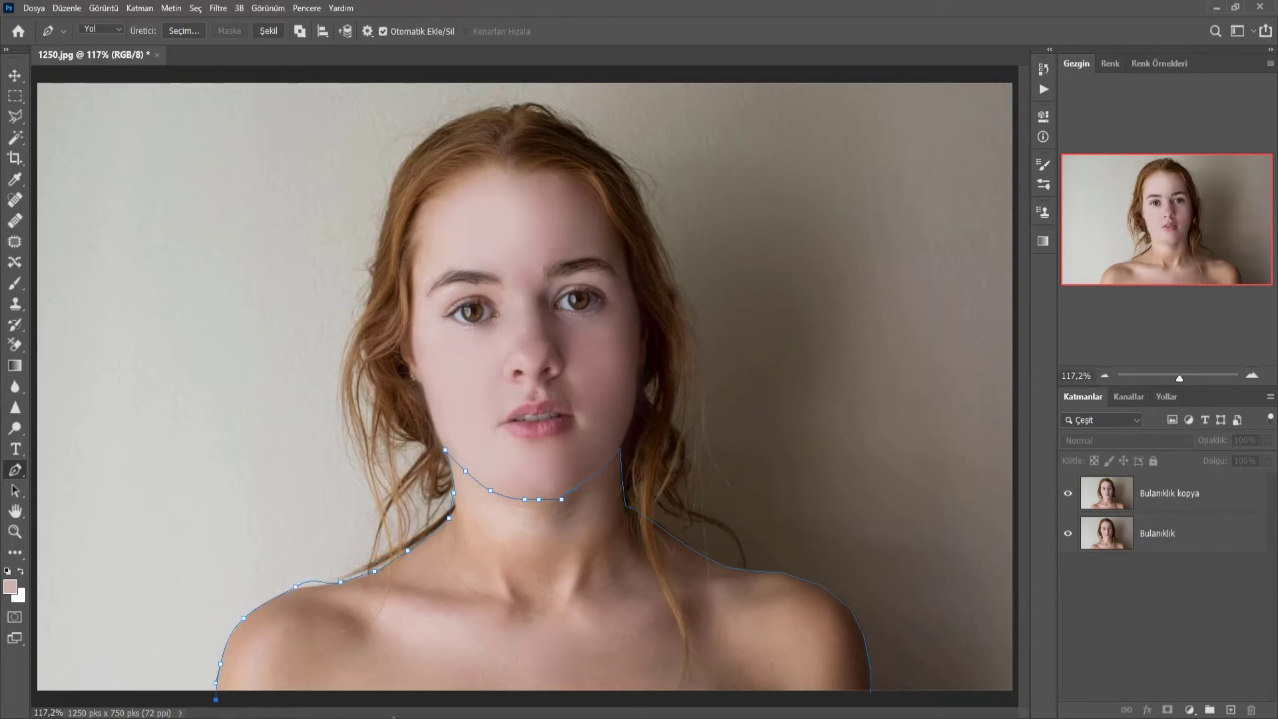
left_click(873, 699)
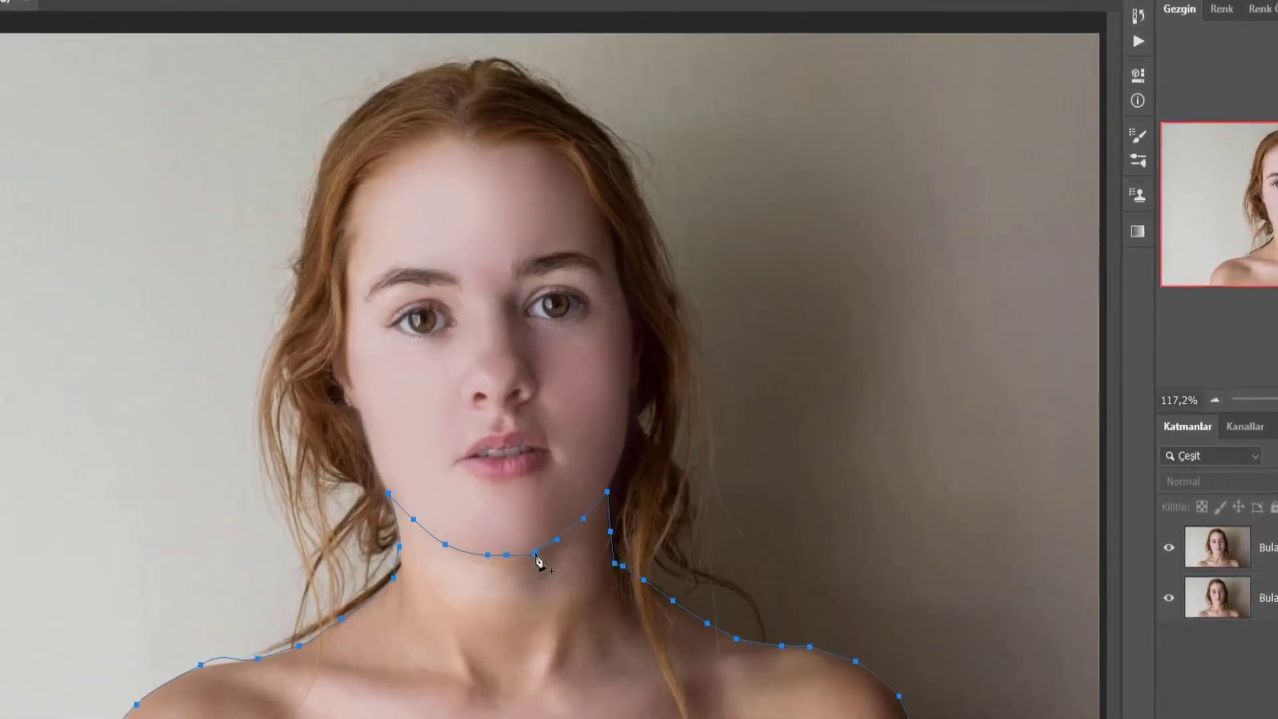
Convert the neck-and-shoulder path to a selection and copy it onto new layer Katman 1.
right_click(563, 498)
left_click(591, 233)
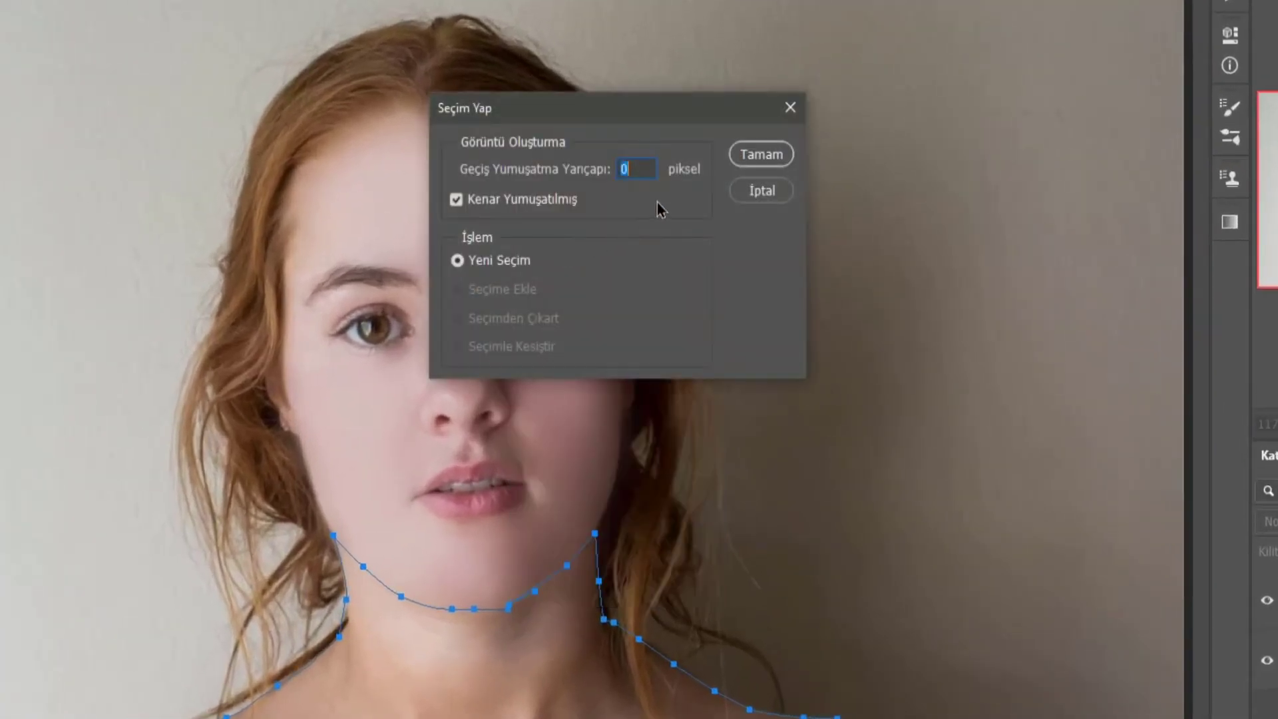
left_click(753, 151)
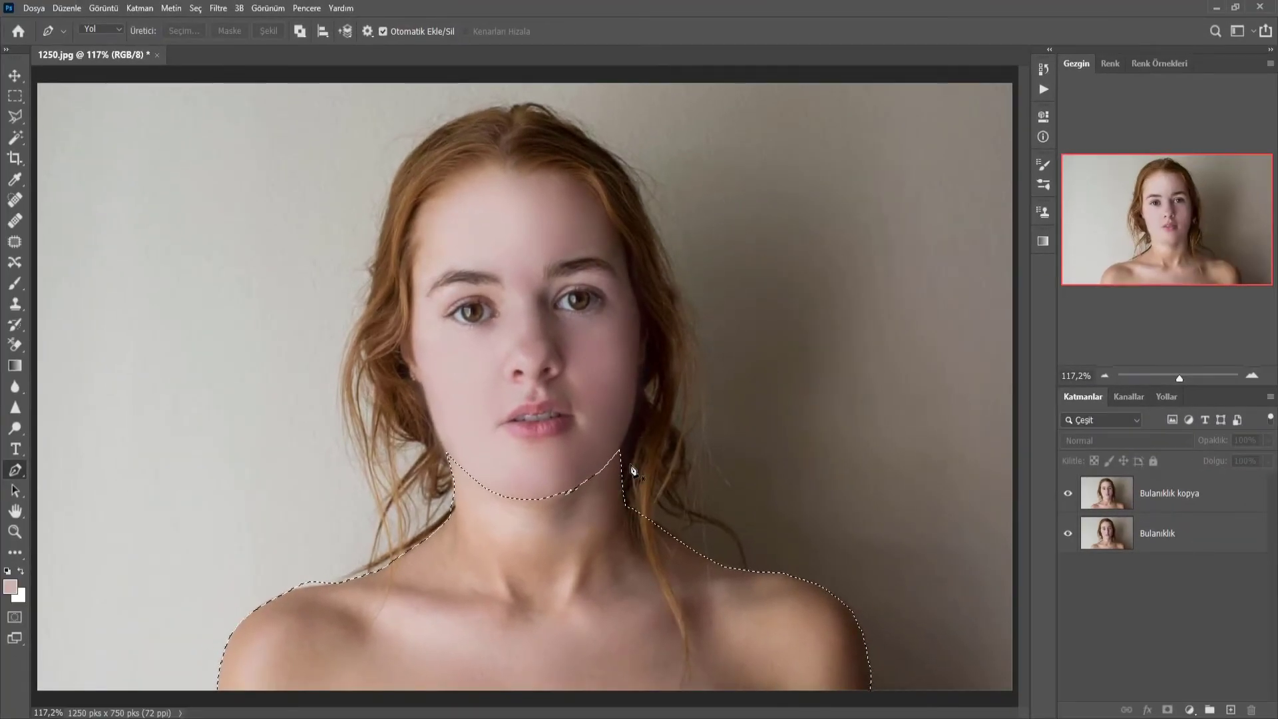
key("ctrl+c")
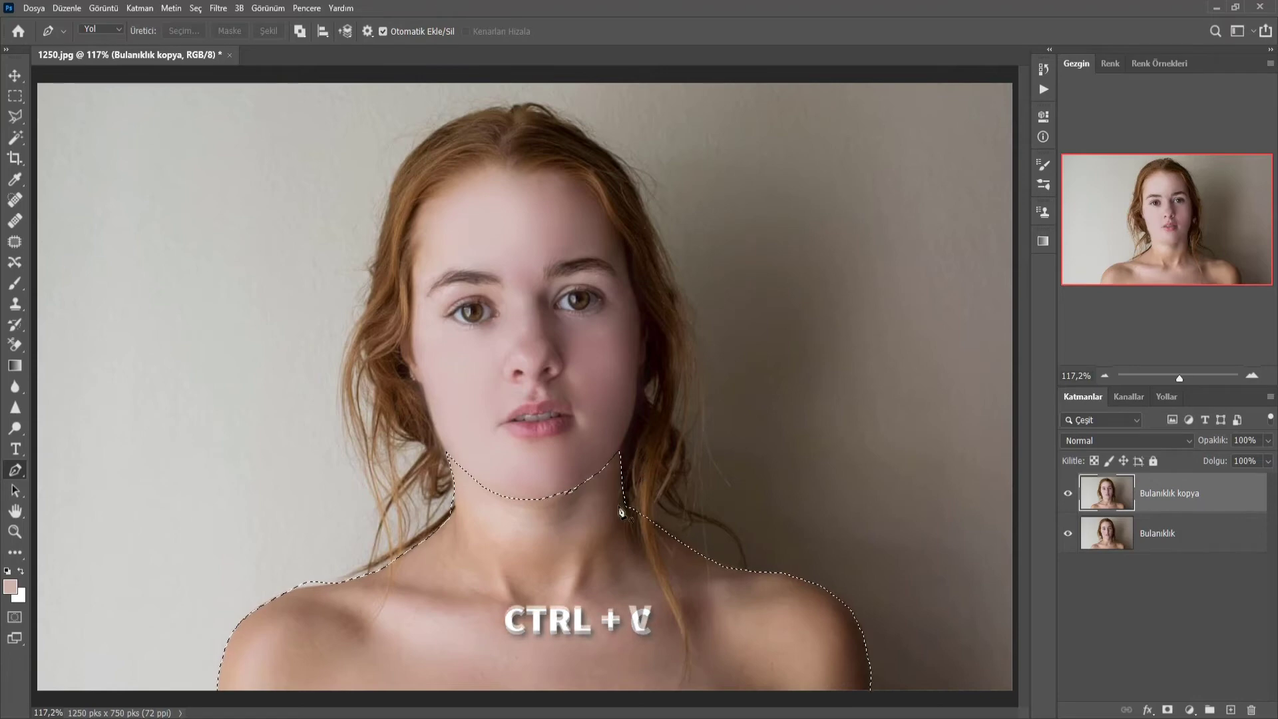
key("ctrl+v")
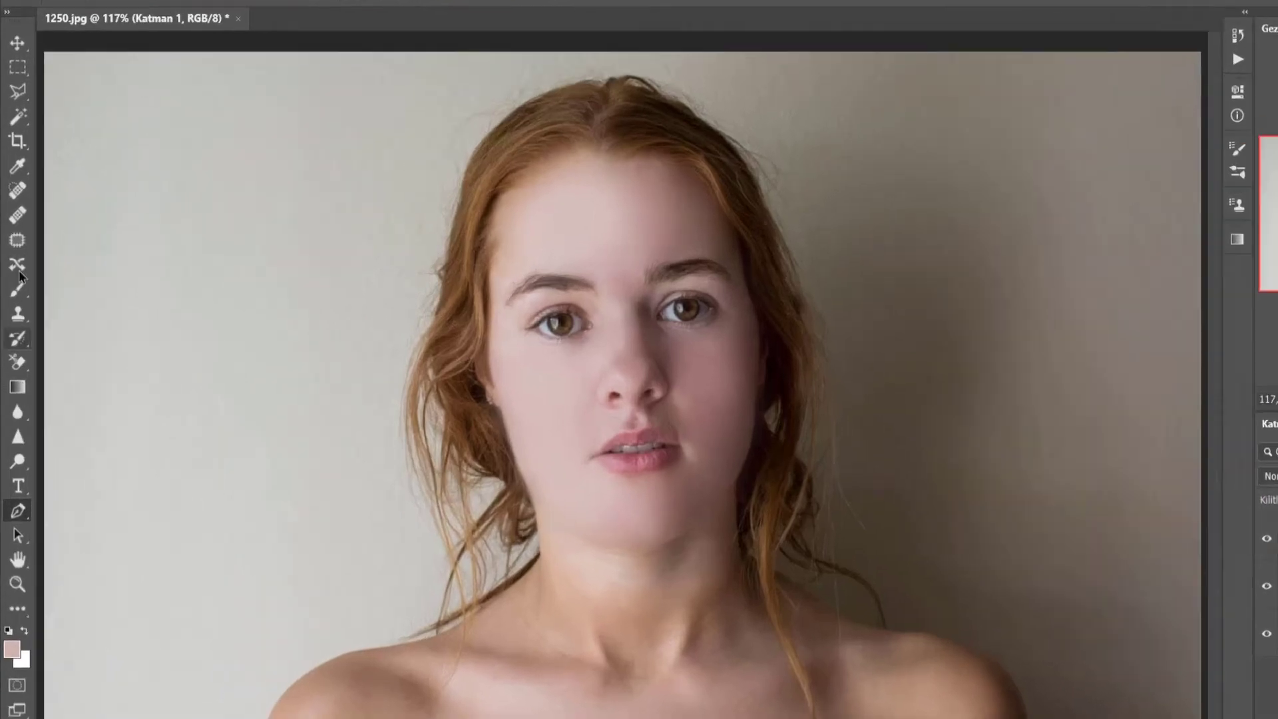
Set up the Brush at about 318 px with 24% flow.
left_click(18, 289)
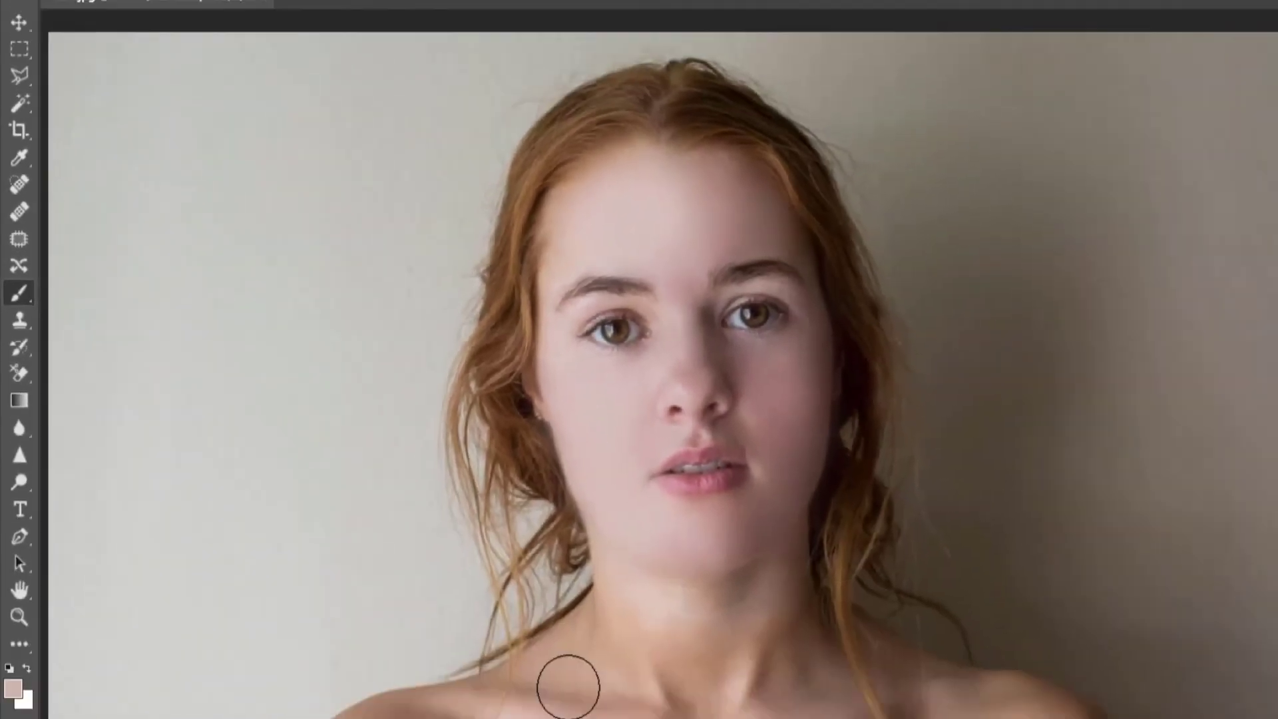
left_click_drag(437, 586, 601, 605)
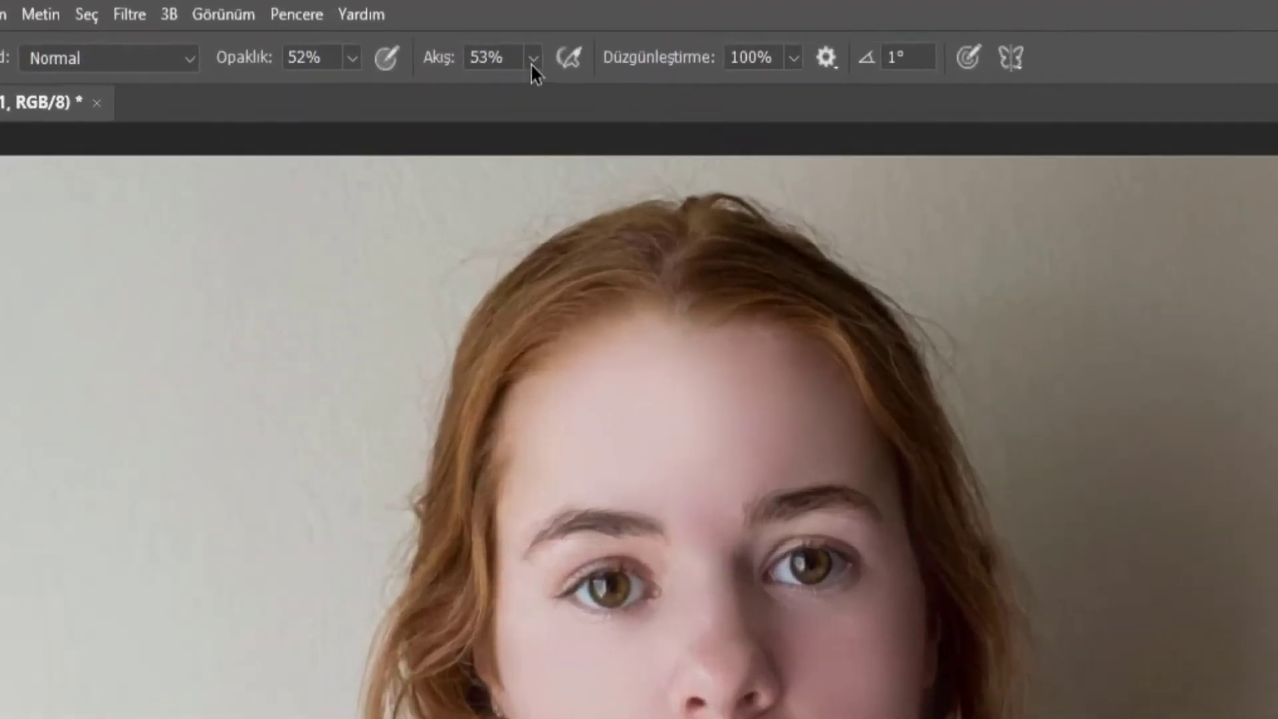
left_click(432, 32)
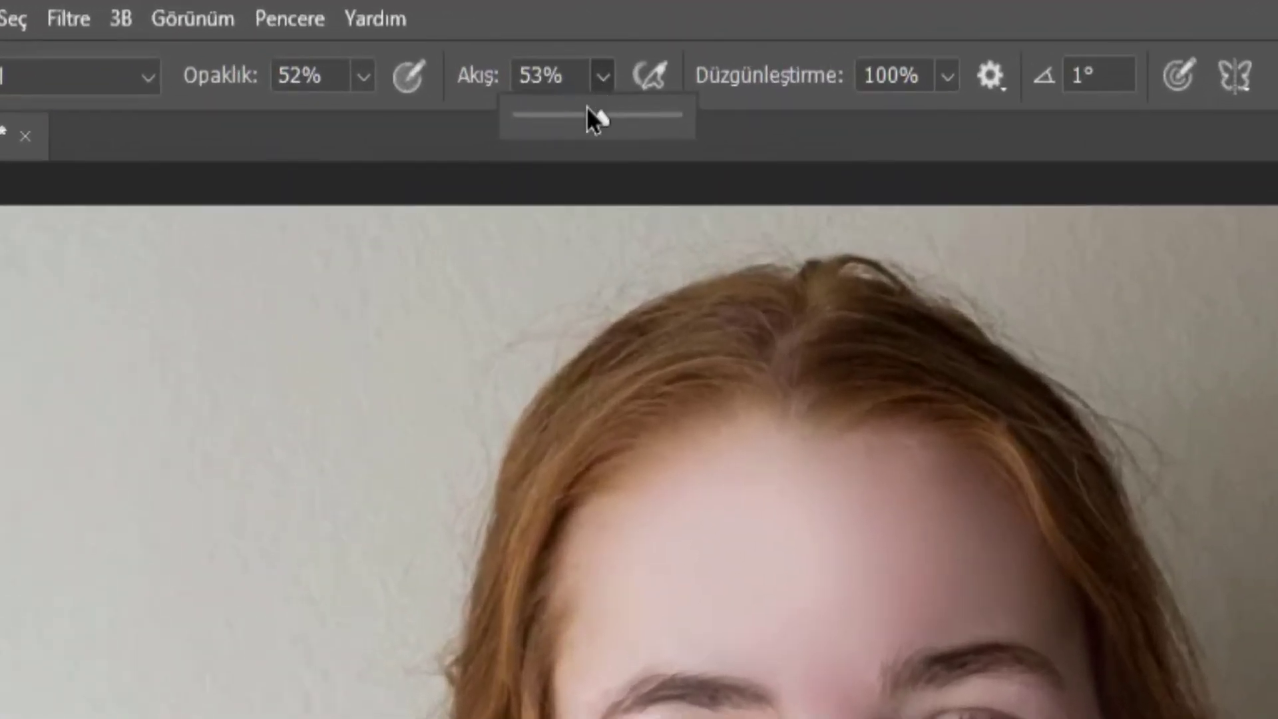
left_click_drag(564, 120, 556, 120)
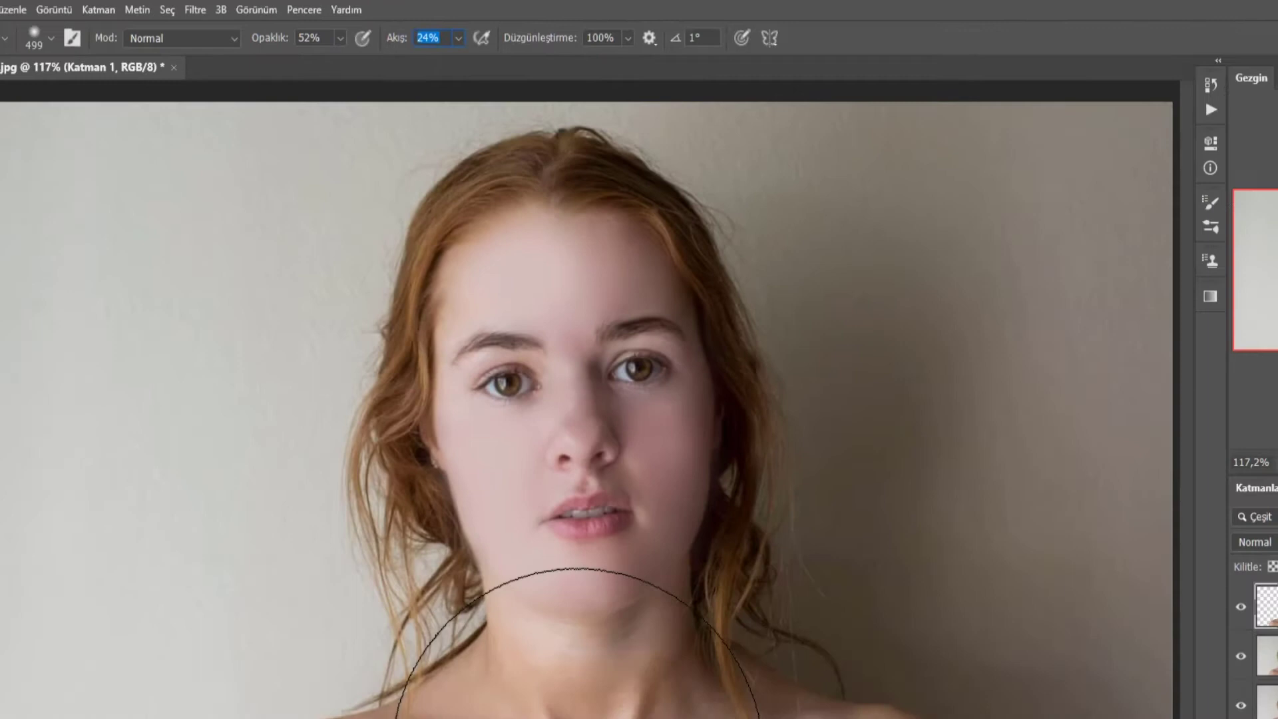
right_click(693, 574, "alt")
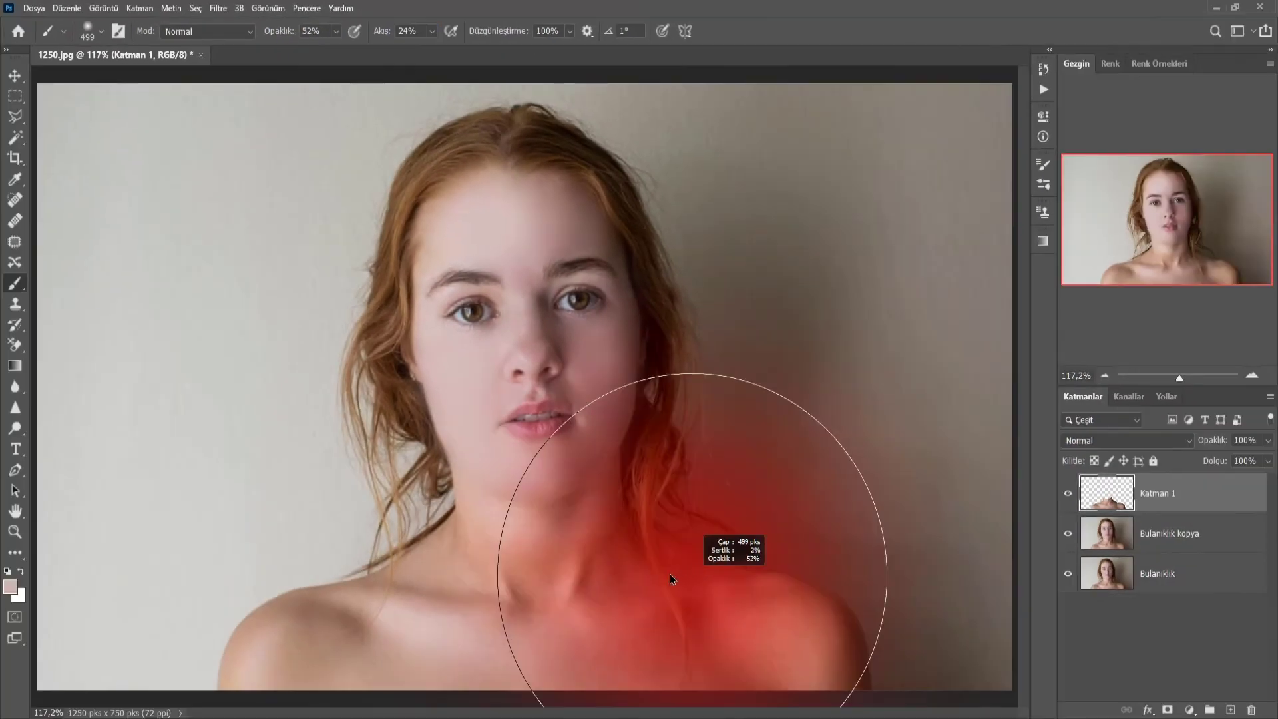
left_click_drag(671, 578, 612, 577)
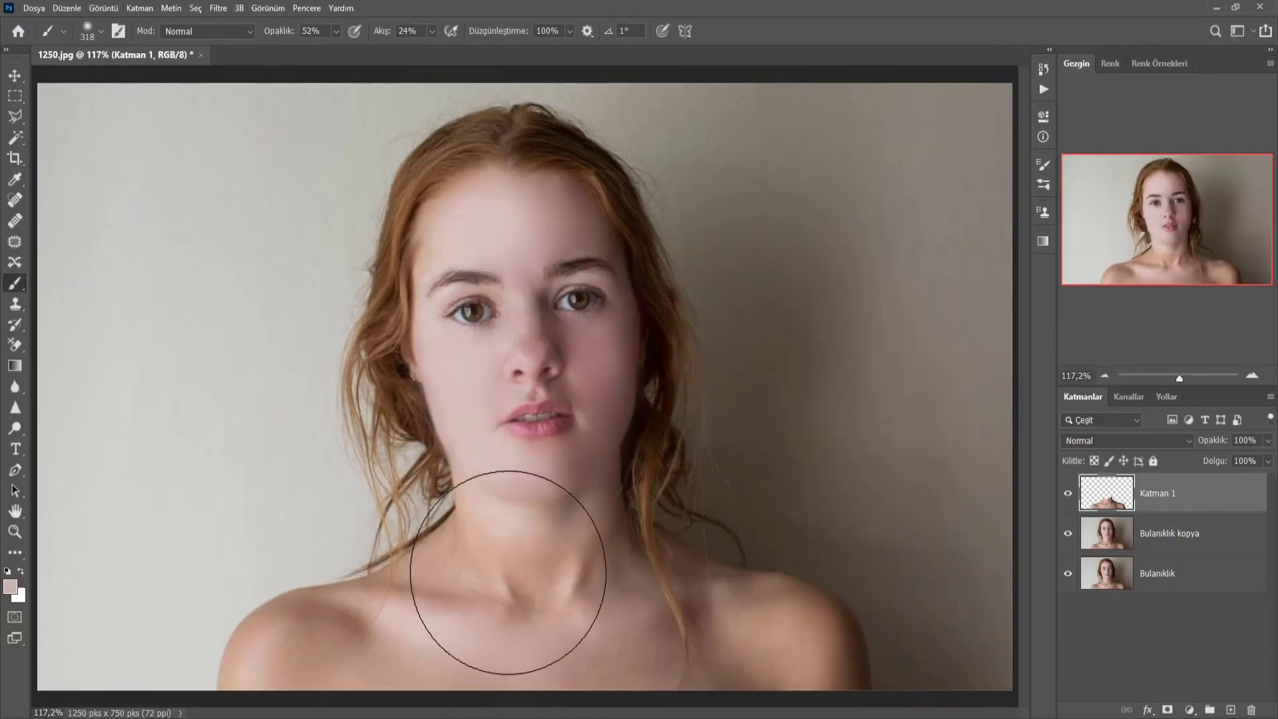
Paint soft skin tone over both shoulders and collarbones, then swap foreground and background colours.
left_click_drag(508, 573, 333, 694)
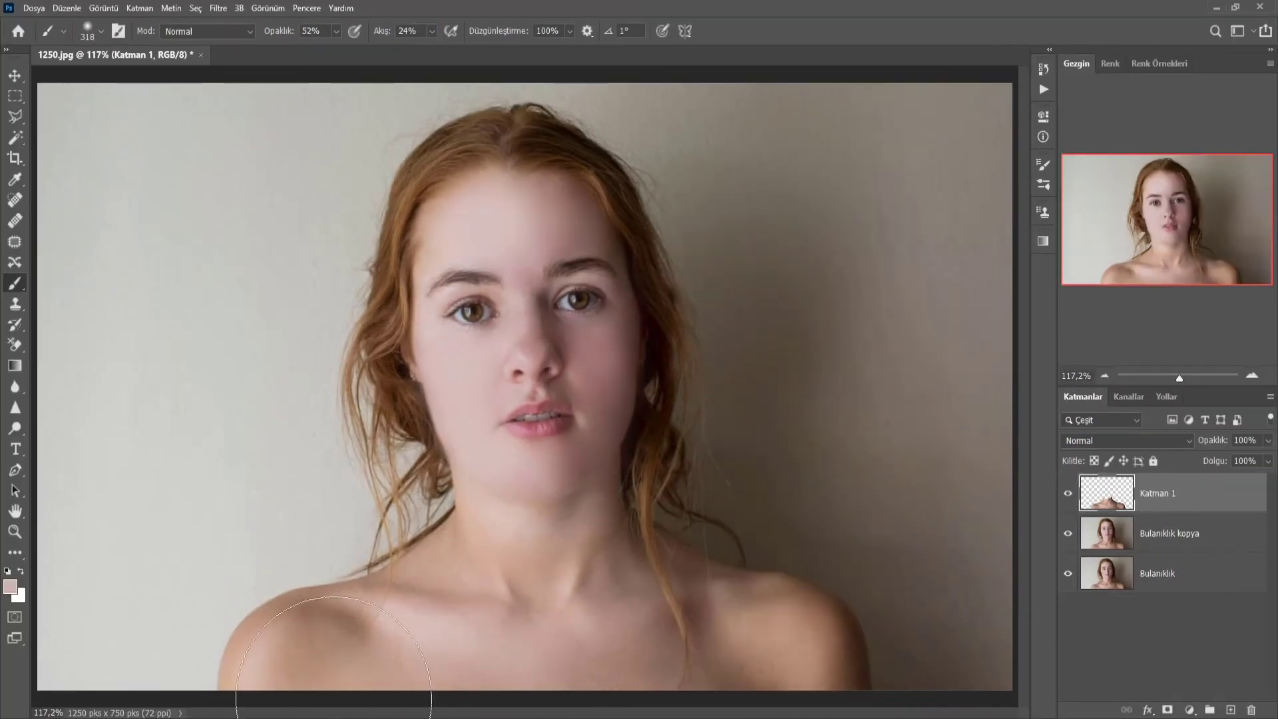
mouse_move(650, 655)
left_mouse_down()
mouse_move(730, 679)
mouse_move(487, 677)
mouse_move(520, 687)
left_mouse_up()
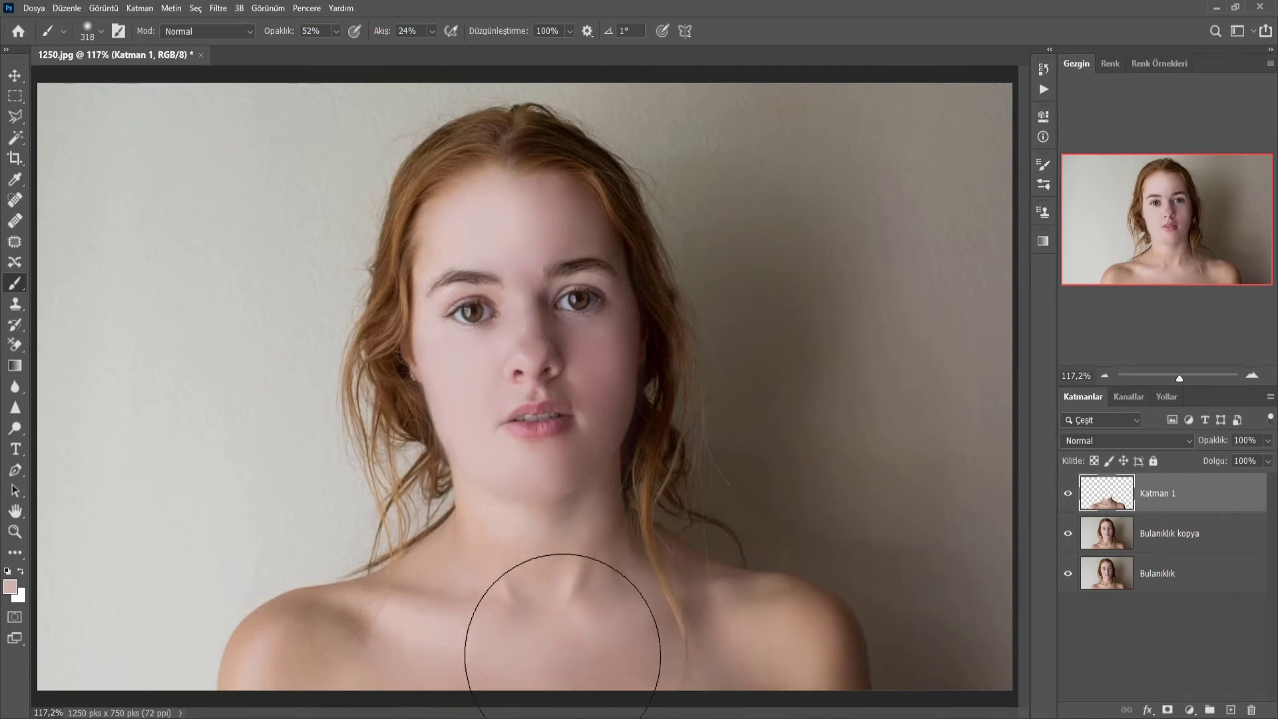
mouse_move(441, 652)
left_mouse_down()
mouse_move(748, 672)
mouse_move(482, 645)
mouse_move(689, 632)
left_mouse_up()
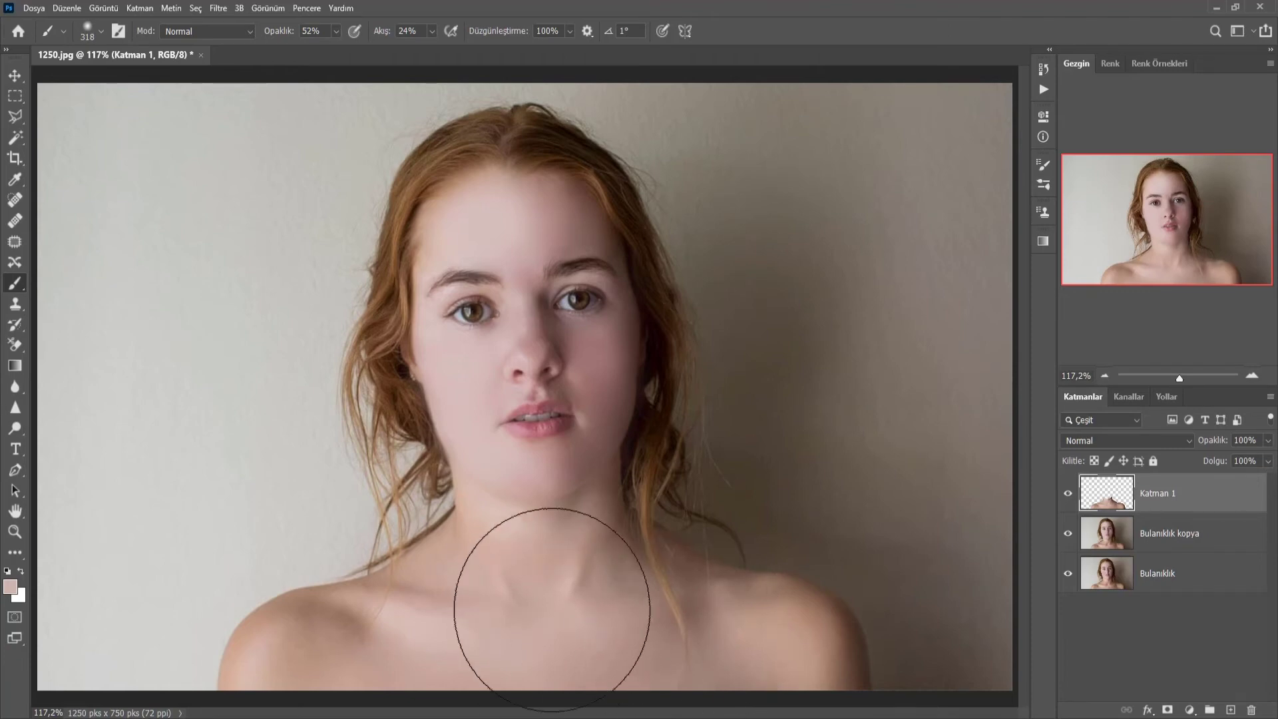
left_click_drag(562, 579, 367, 582)
left_click(51, 352)
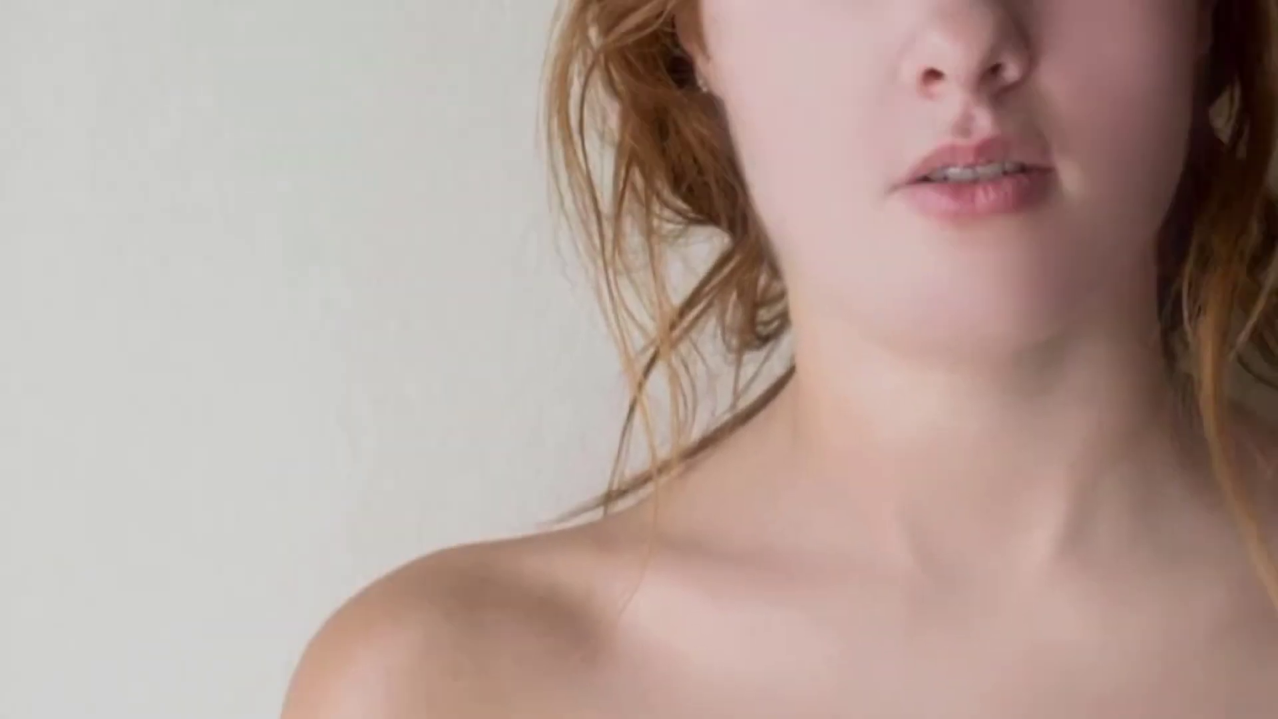
left_click(24, 390)
Make black the foreground colour and lower brush opacity to 8%.
left_click(867, 493)
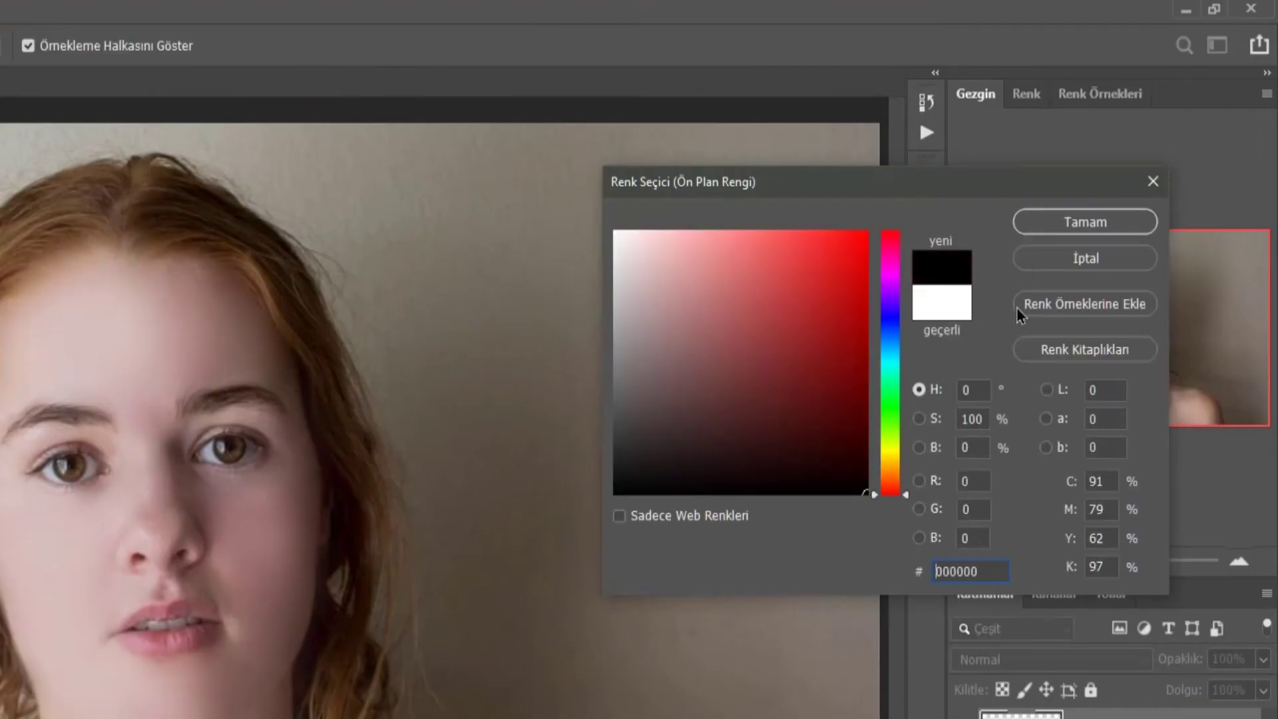
left_click(1075, 222)
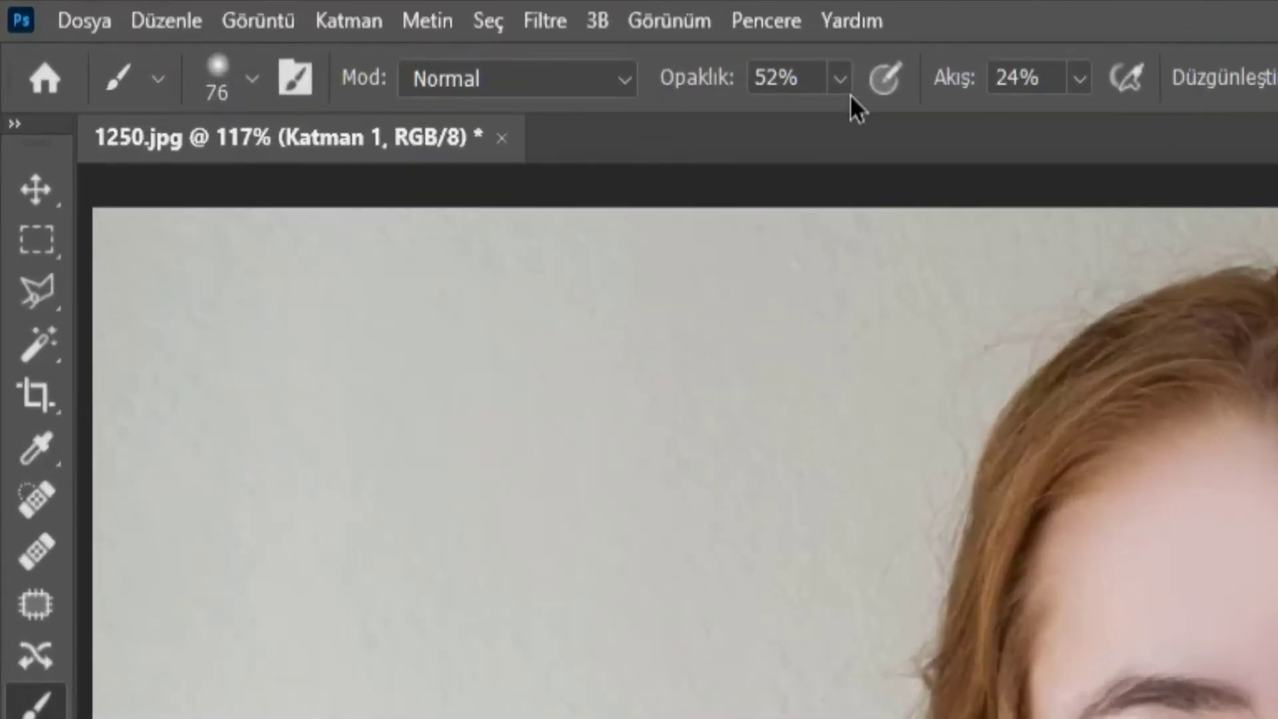
left_click(335, 33)
left_click_drag(797, 124, 767, 128)
key("Return")
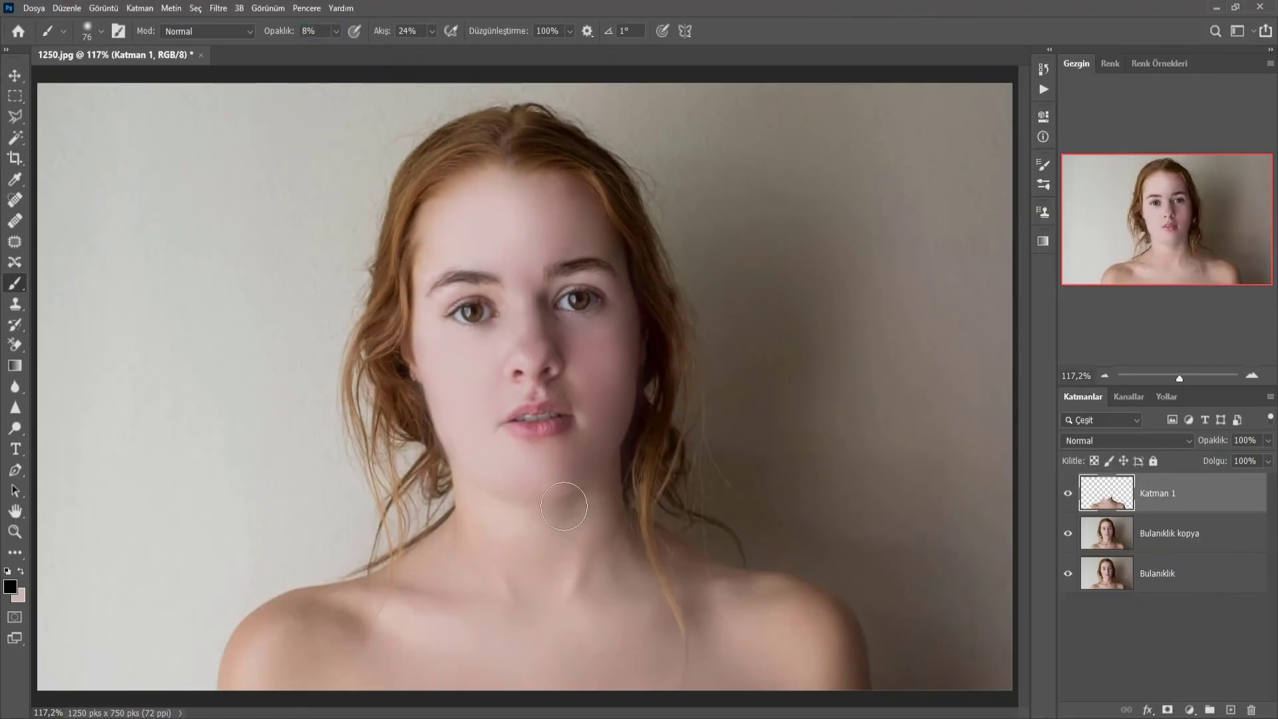
Faintly shade the jaw, neck and cheek, enlarging the brush to about 266 px.
left_click_drag(528, 543, 595, 502)
left_click_drag(608, 400, 659, 400)
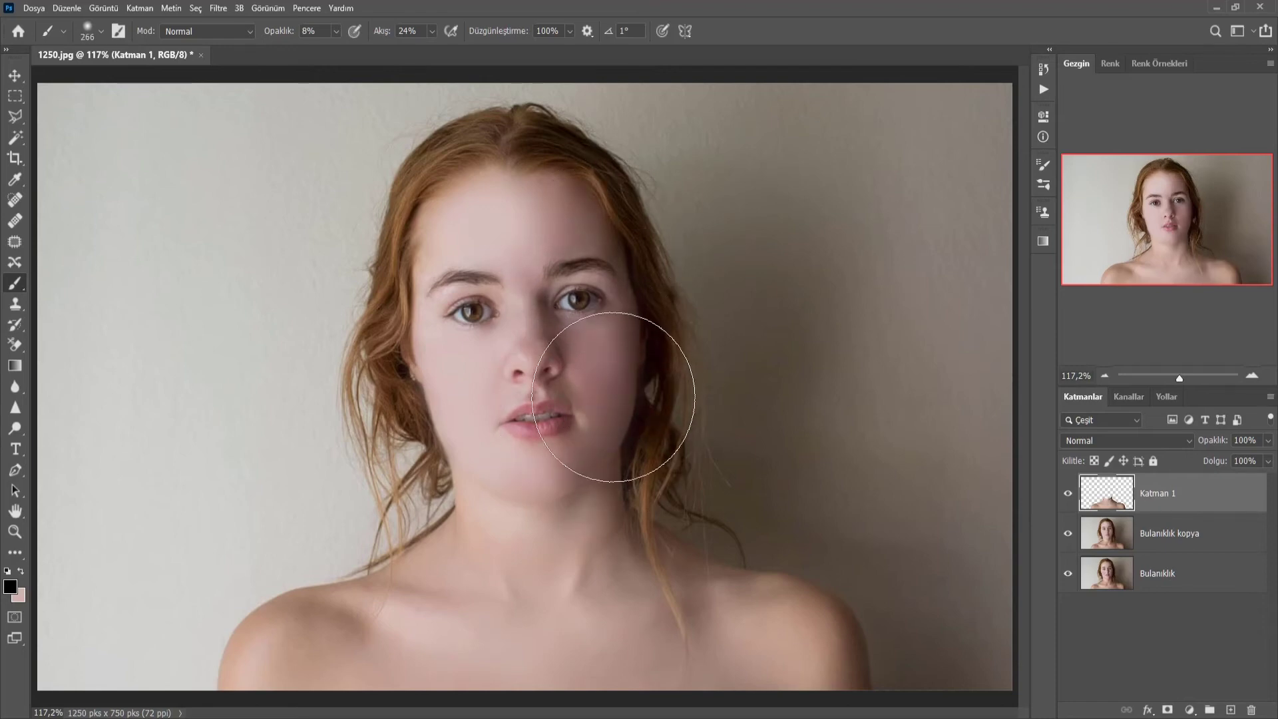
left_click_drag(570, 571, 571, 614)
key("alt+comma")
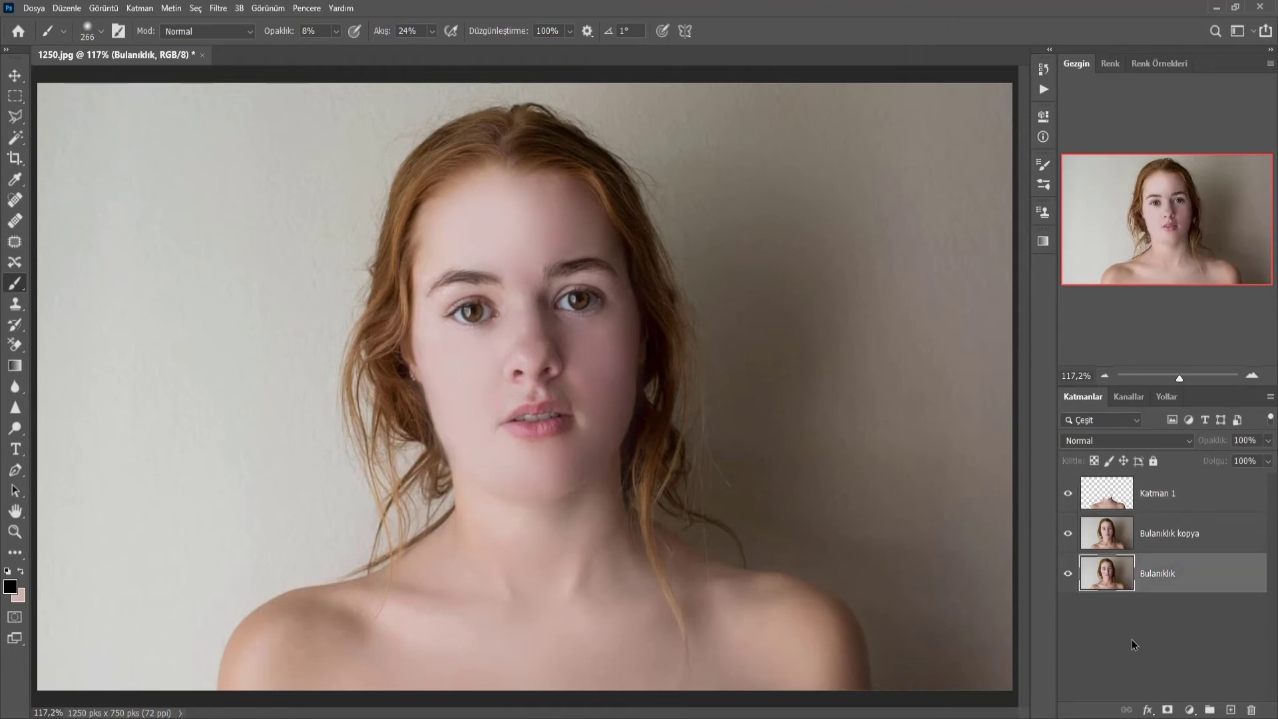
Merge the layers into a single Bulanıklık layer and add an Eğriler (Curves) adjustment layer.
left_click(1170, 577, "ctrl")
right_click(1170, 577)
left_click(1185, 410)
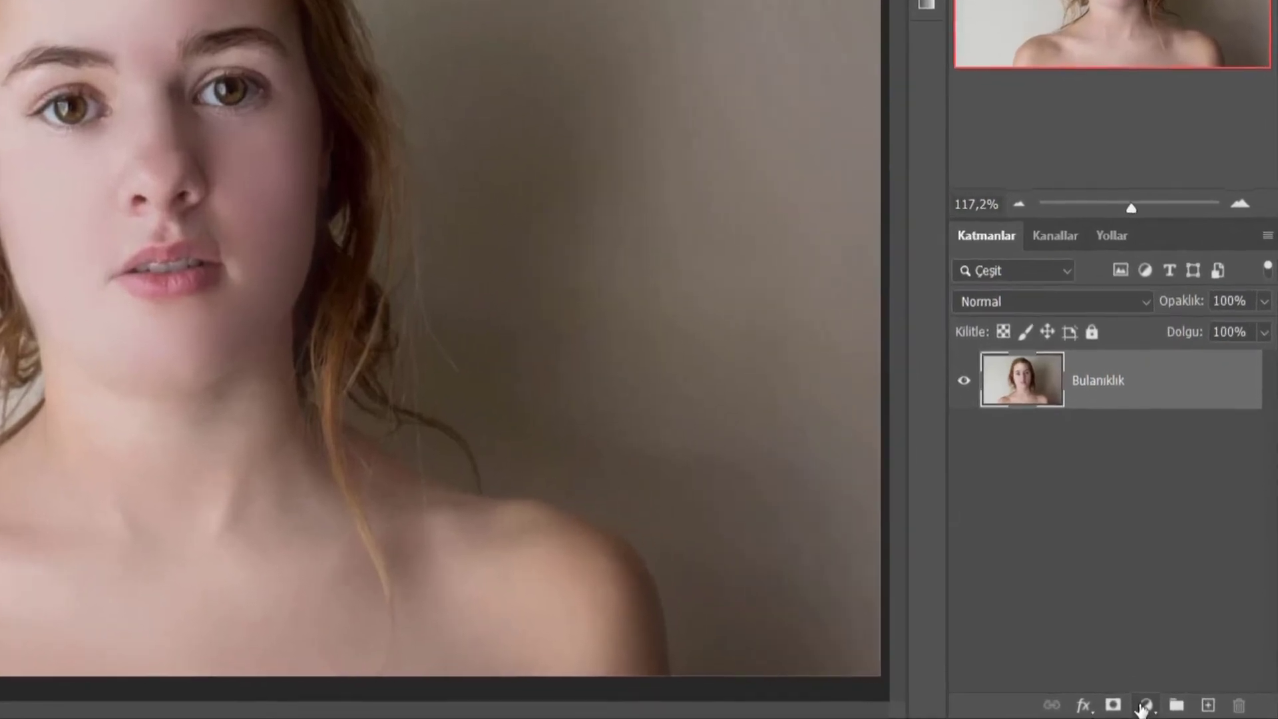
left_click(1189, 709)
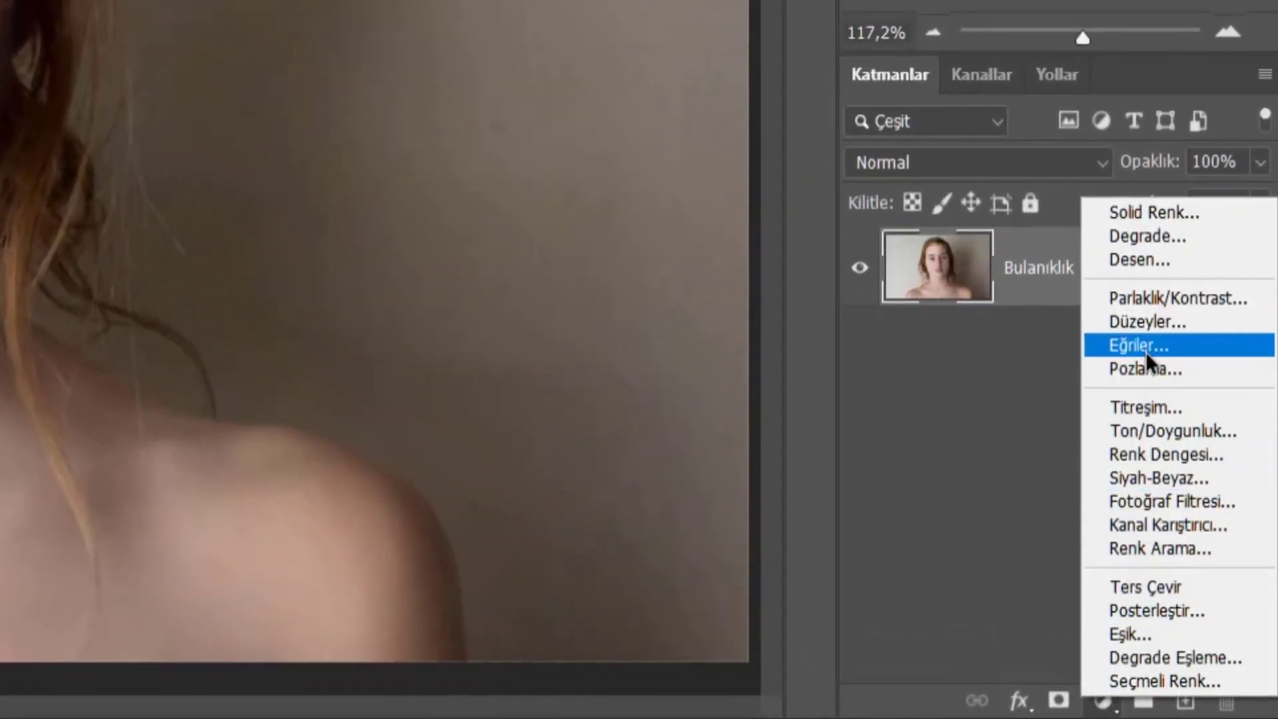
left_click(1149, 350)
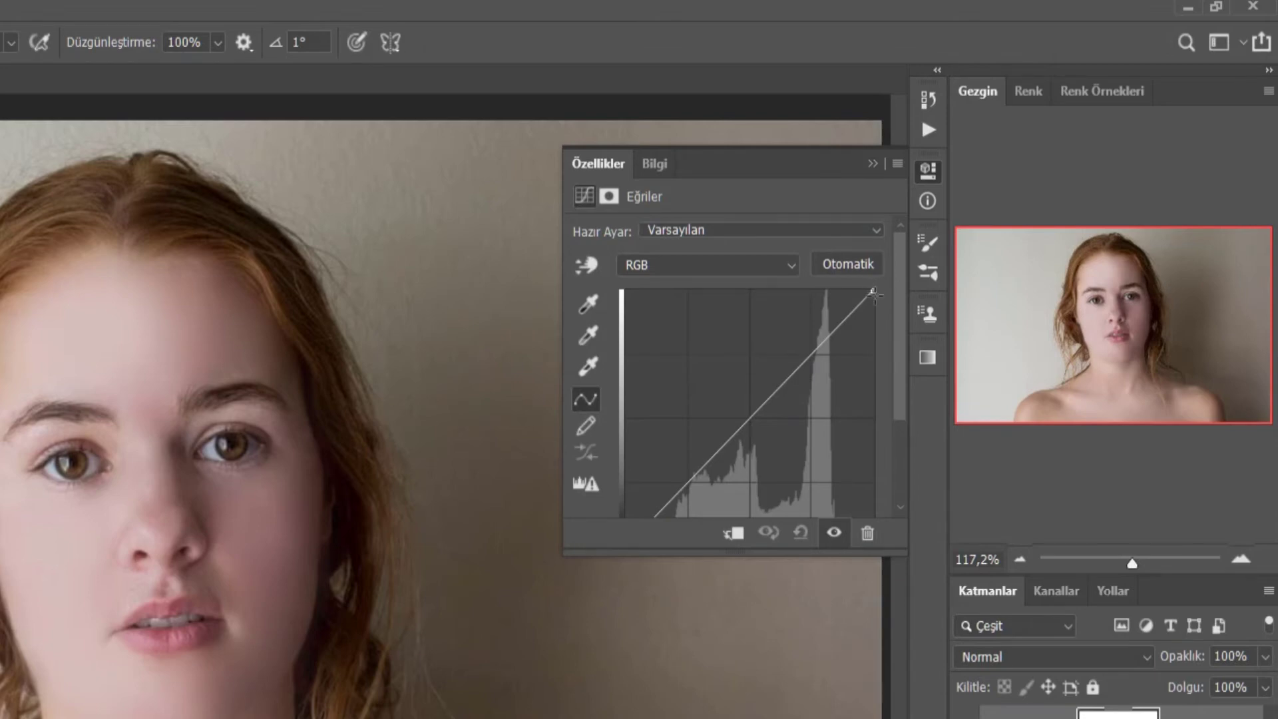
Lift the RGB curve's white point and midtones, then tweak the red curve's highlight and shadow ends.
left_click_drag(874, 293, 852, 280)
left_click_drag(777, 377, 772, 365)
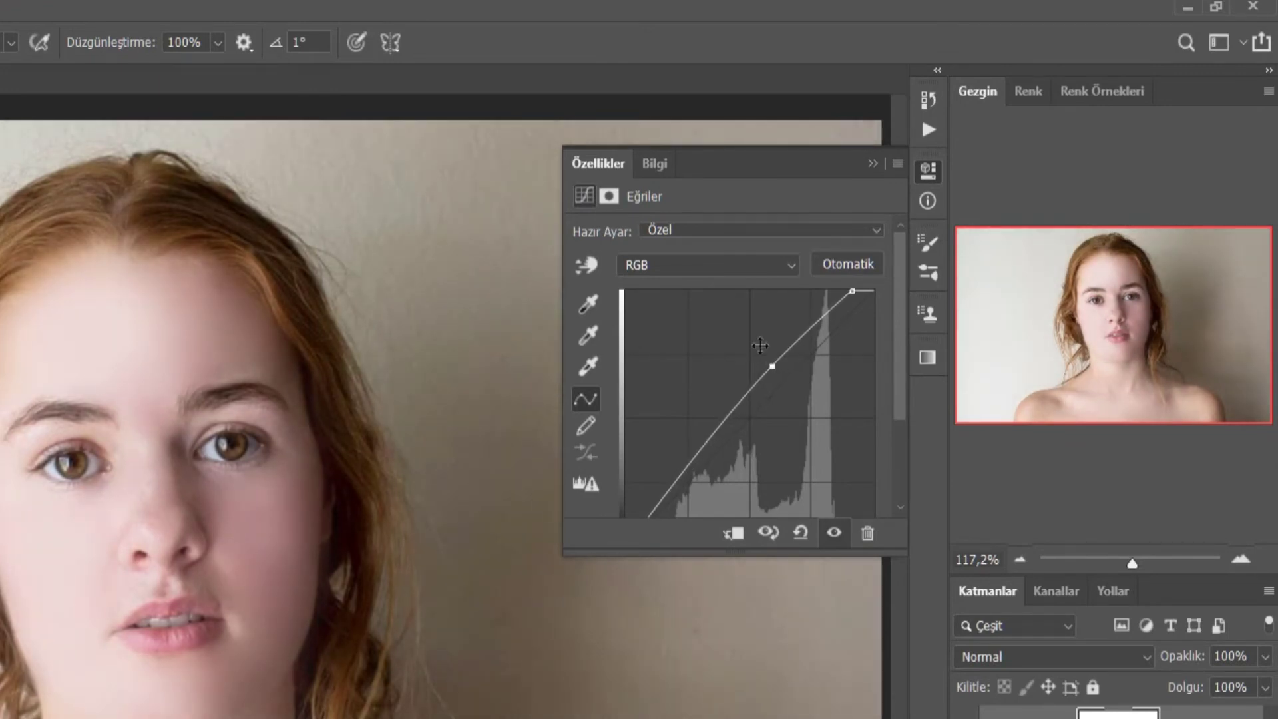
left_click(793, 266)
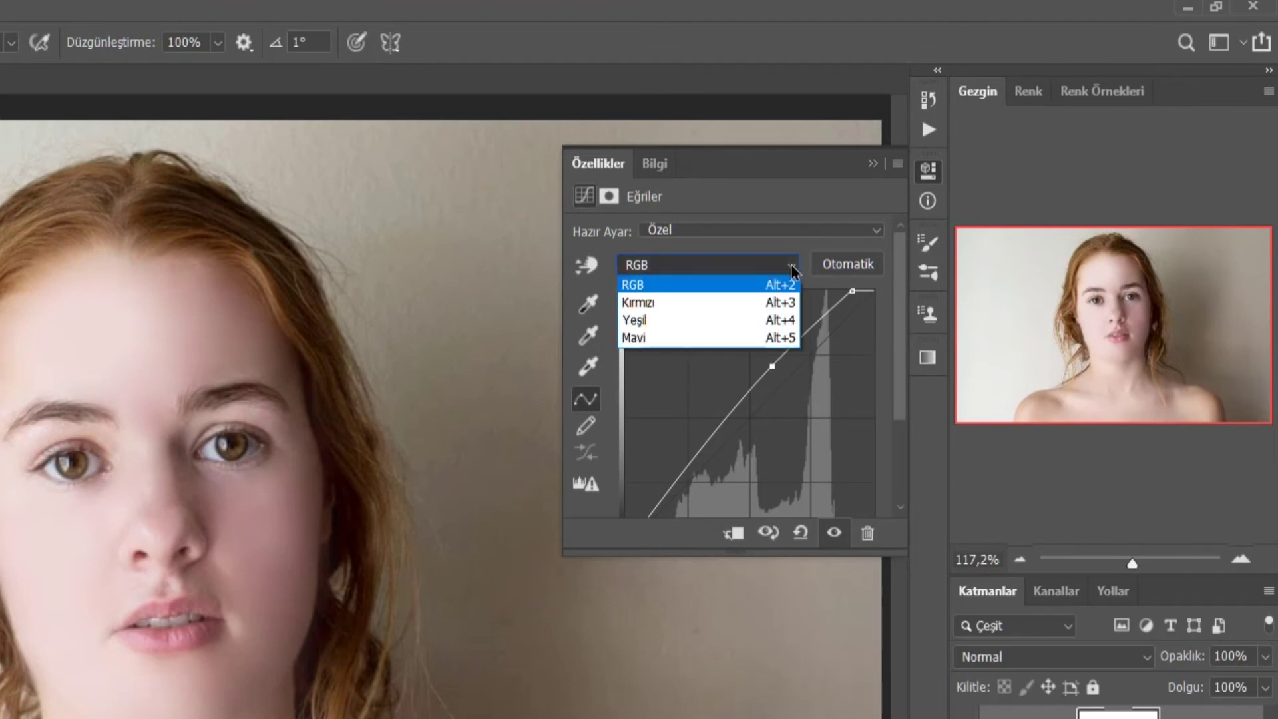
left_click(793, 270)
left_click(793, 266)
left_click(693, 302)
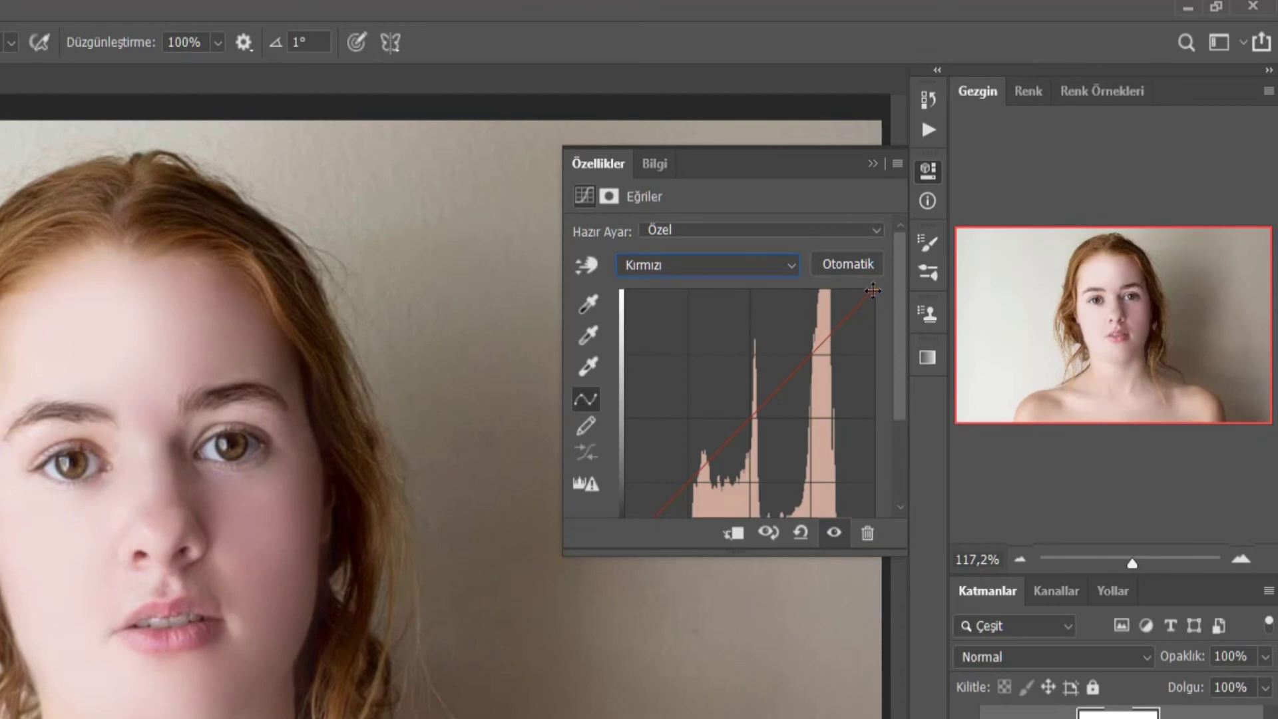
left_click_drag(873, 291, 874, 309)
left_click_drag(876, 317, 875, 308)
left_click_drag(659, 514, 663, 517)
Back on the RGB curve, steepen the highlights and fine-tune the midtone point.
left_click(743, 269)
left_click(743, 285)
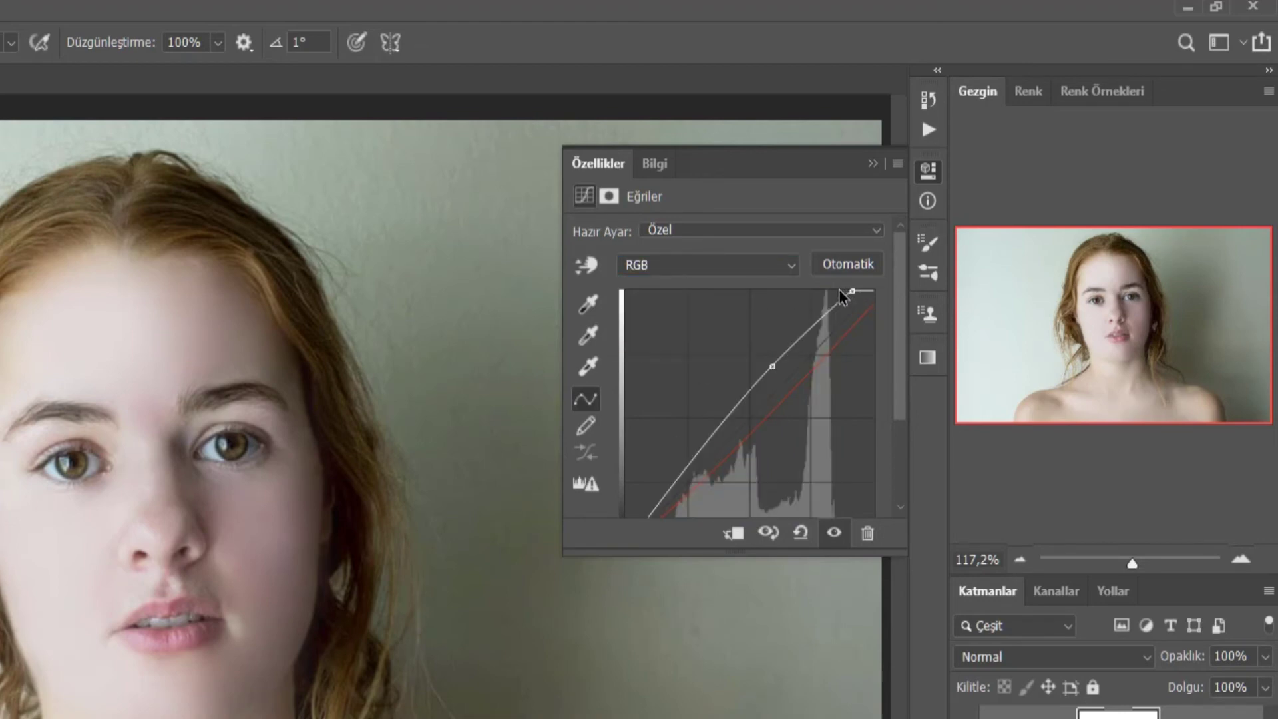
left_click_drag(856, 291, 825, 285)
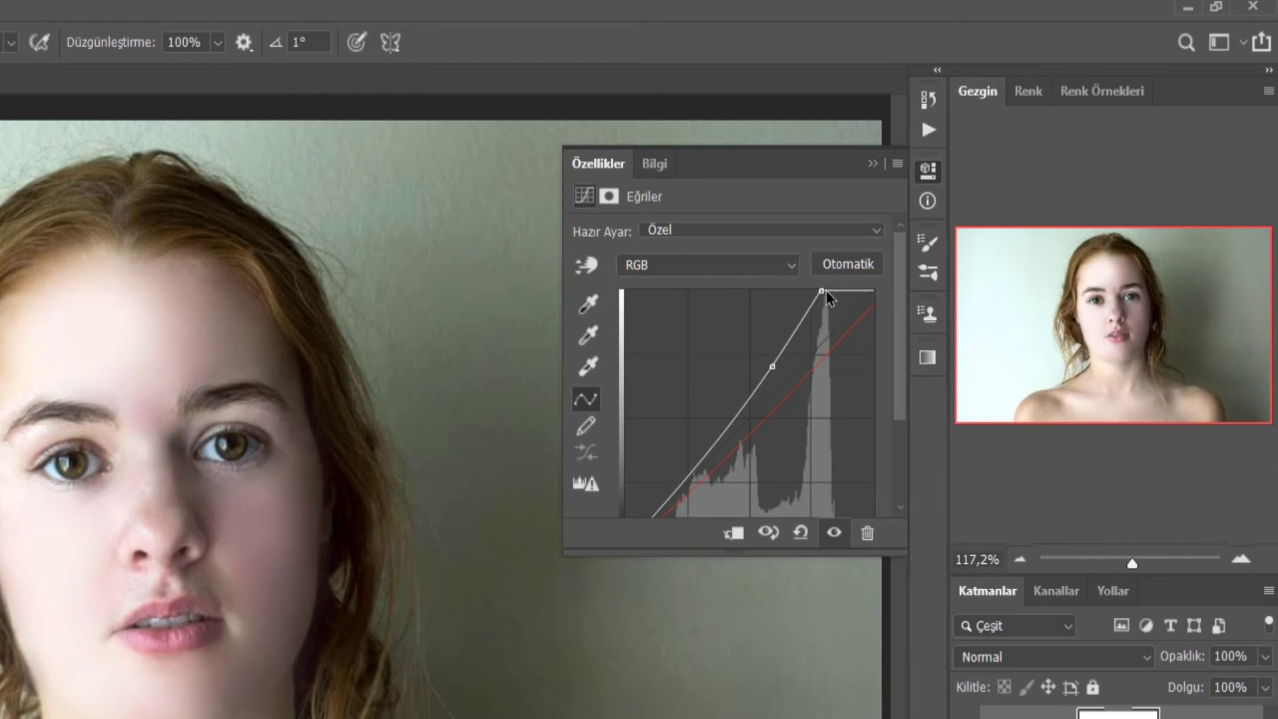
left_click_drag(823, 291, 841, 290)
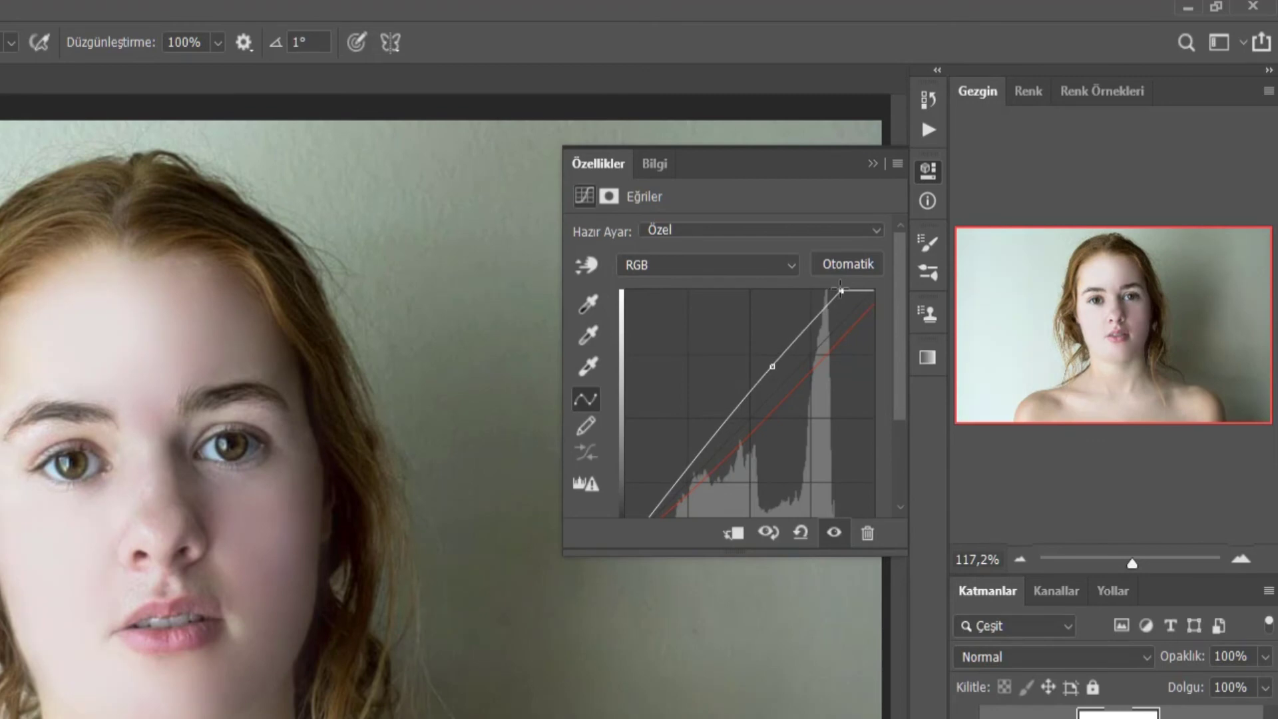
left_click_drag(772, 366, 763, 360)
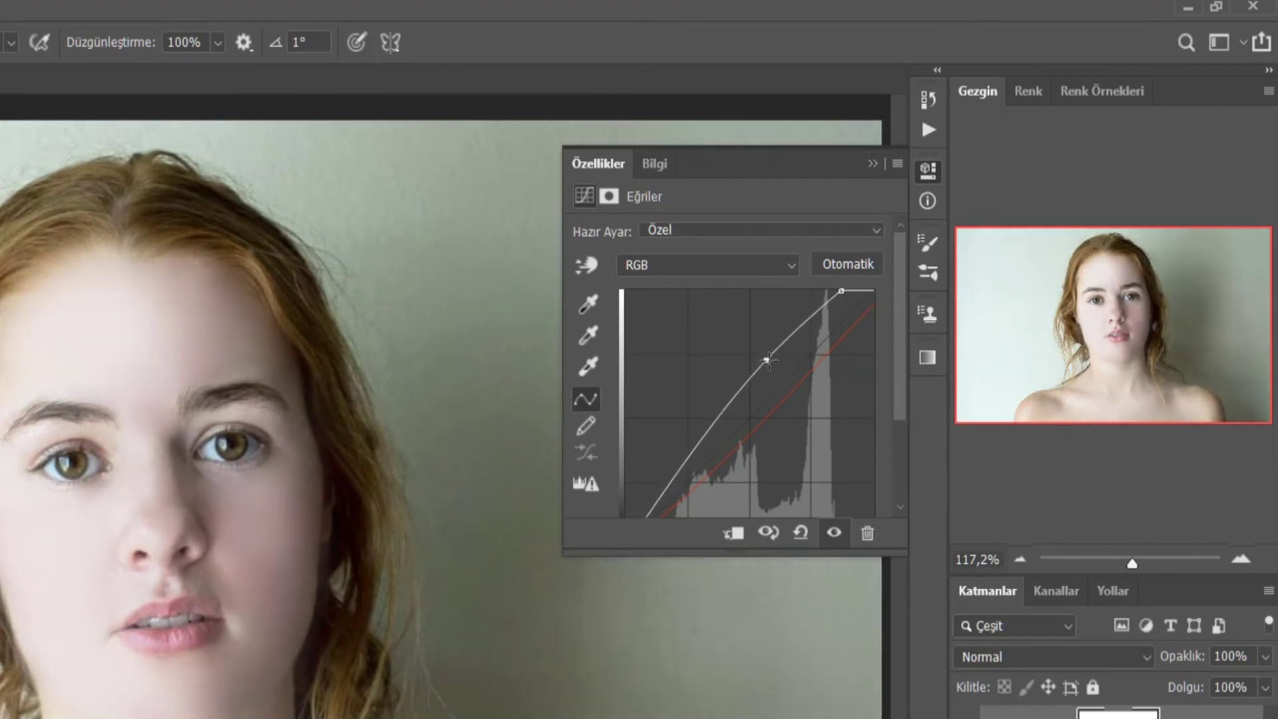
left_click_drag(763, 360, 773, 362)
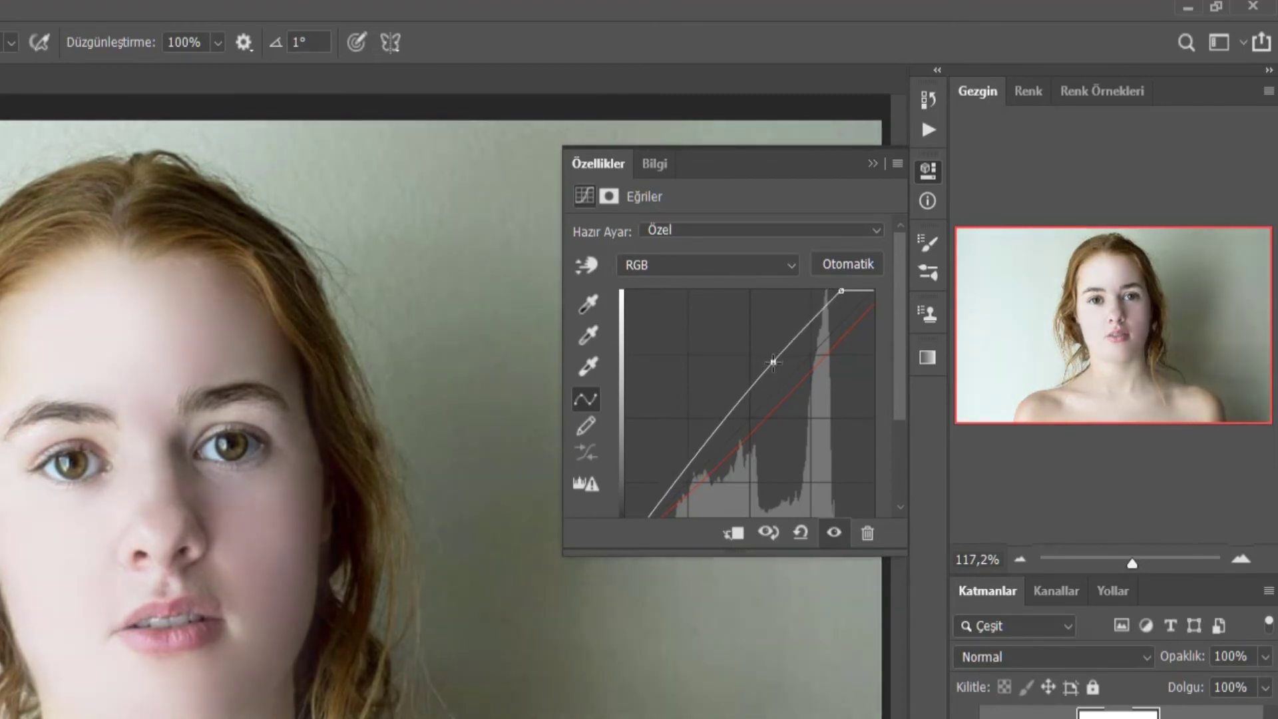
Lower the blue channel's highlight endpoint and collapse the Curves properties.
left_click(765, 266)
left_click(714, 340)
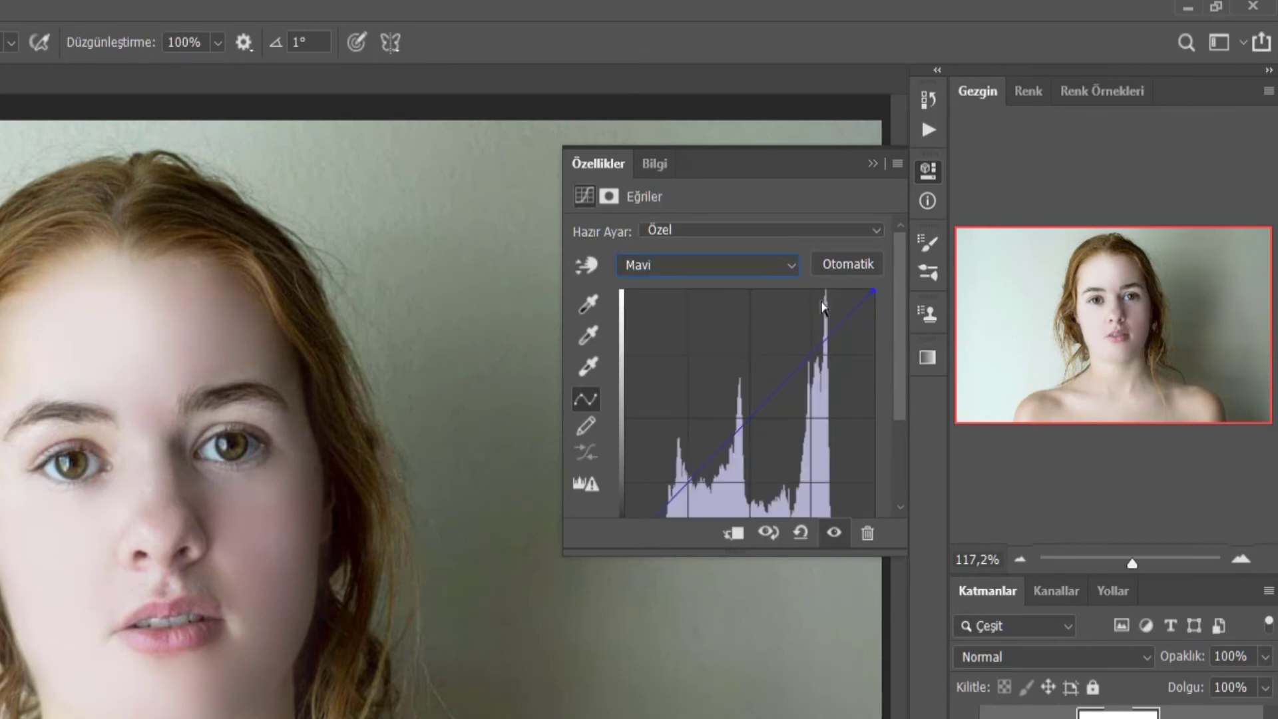
left_click_drag(874, 303, 874, 309)
left_click(873, 163)
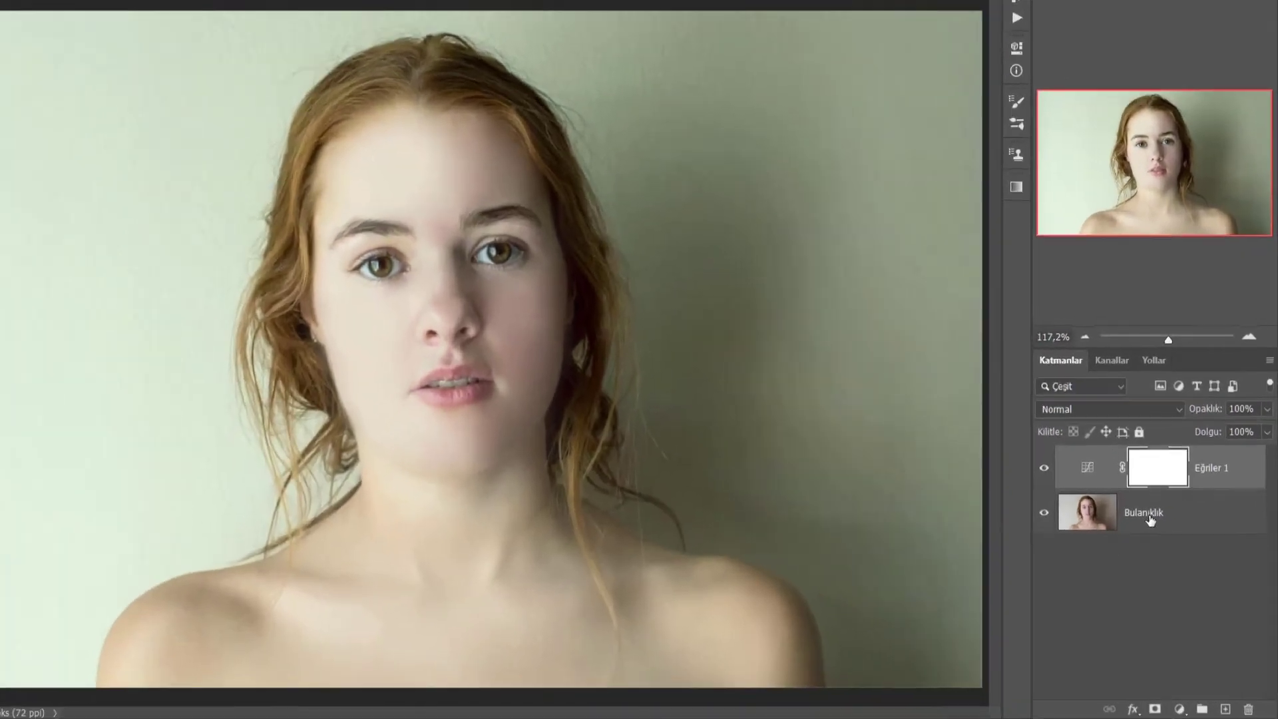
Merge the visible layers (Görüneni Birleştir) into one Bulanıklık layer.
right_click(1164, 536)
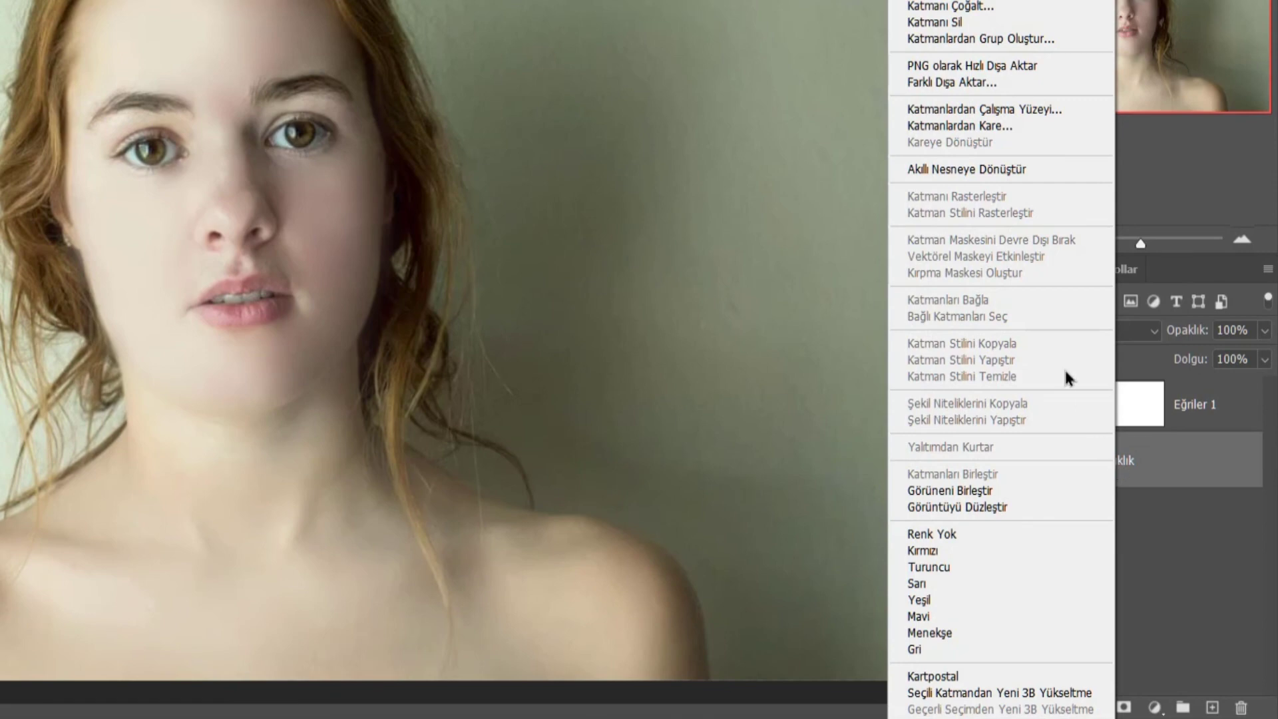
left_click(972, 492)
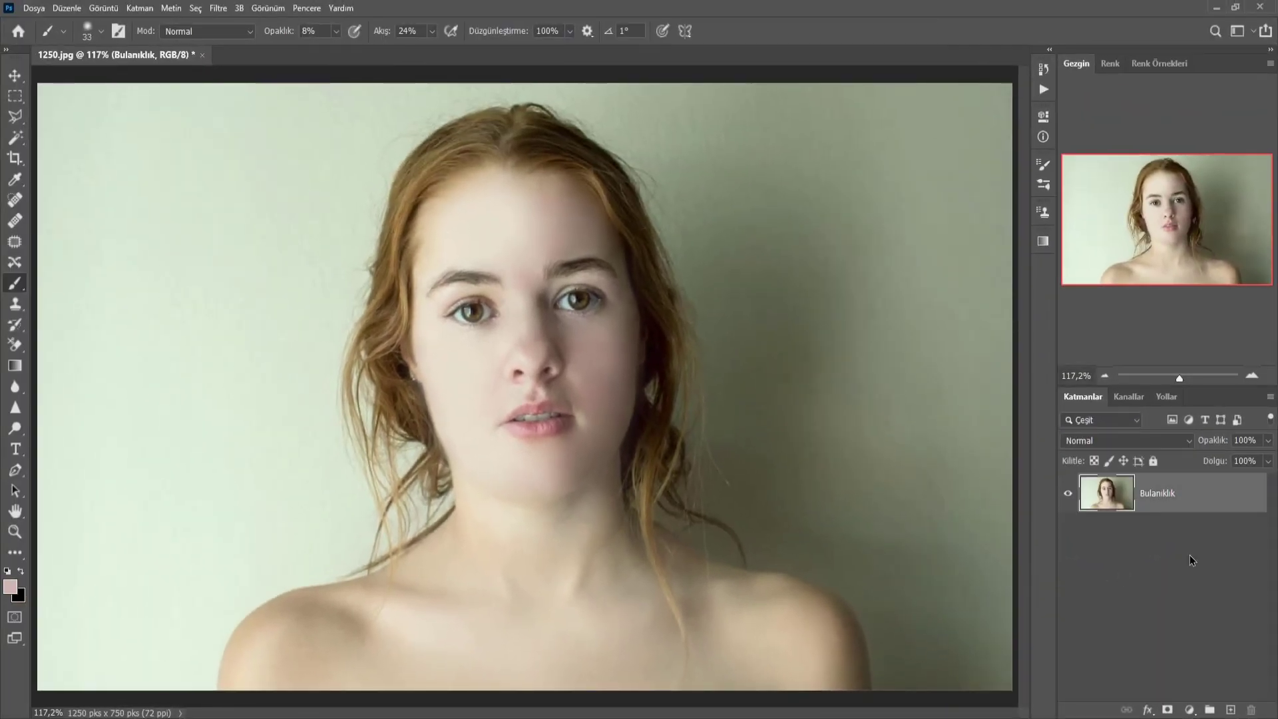
left_click(1189, 554)
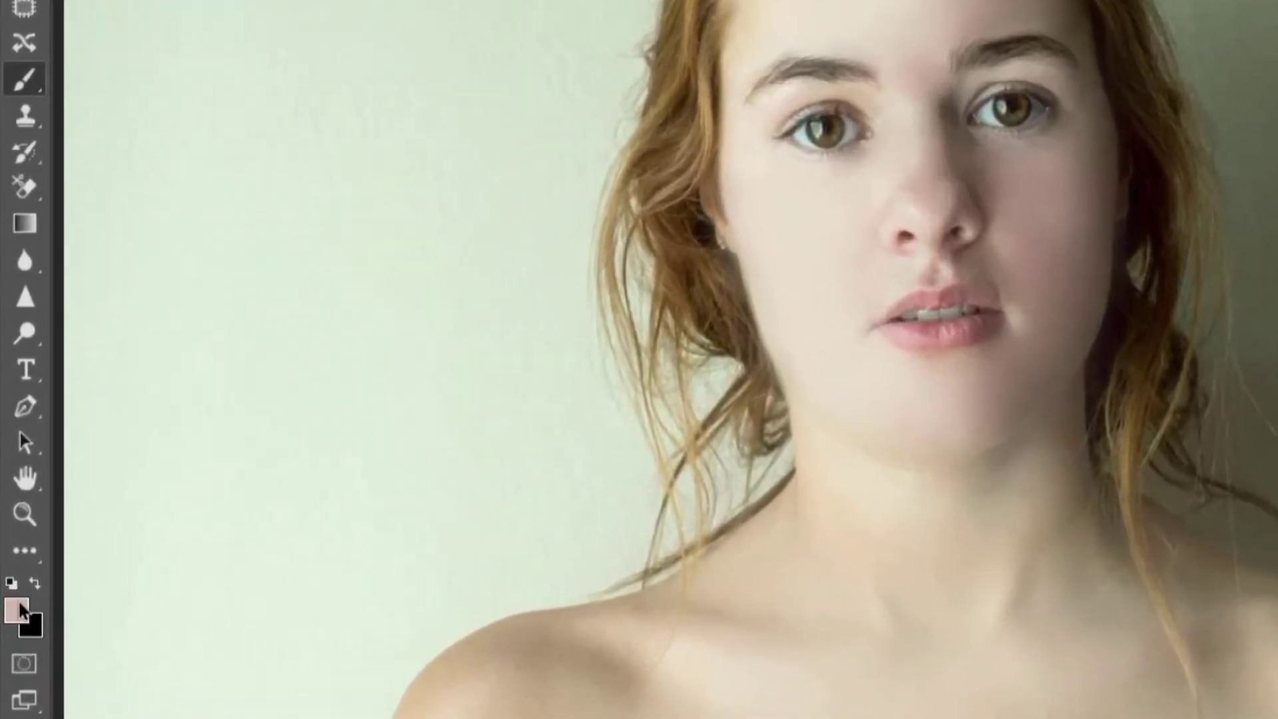
Sample a pale skin tone from the face as foreground and set brush opacity to 25%.
left_click(16, 607)
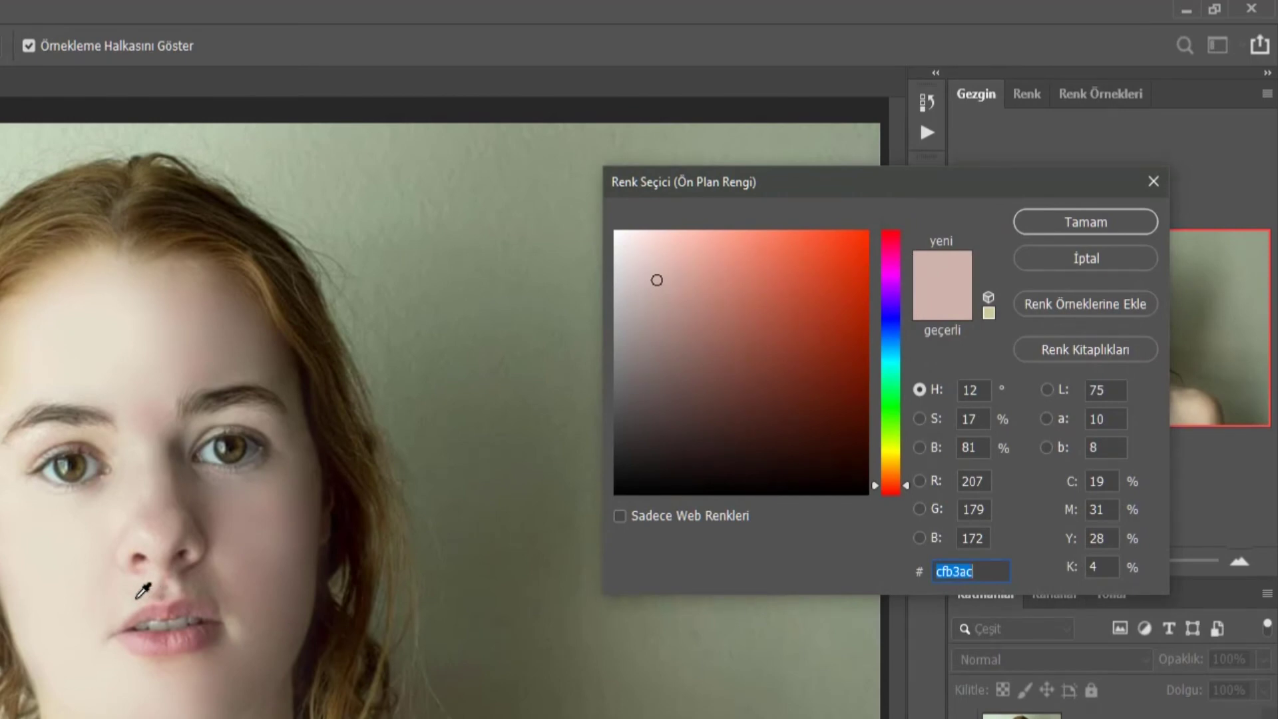
left_click(142, 589)
left_click(1086, 222)
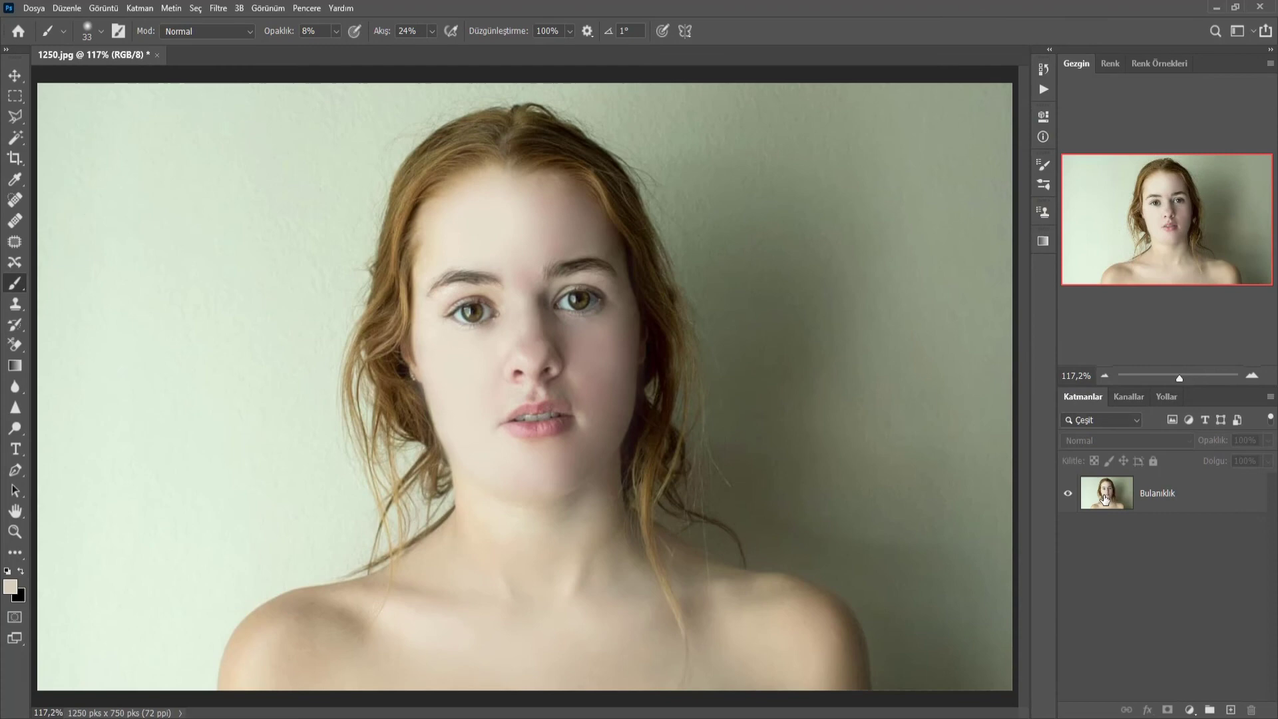
left_click(1104, 498)
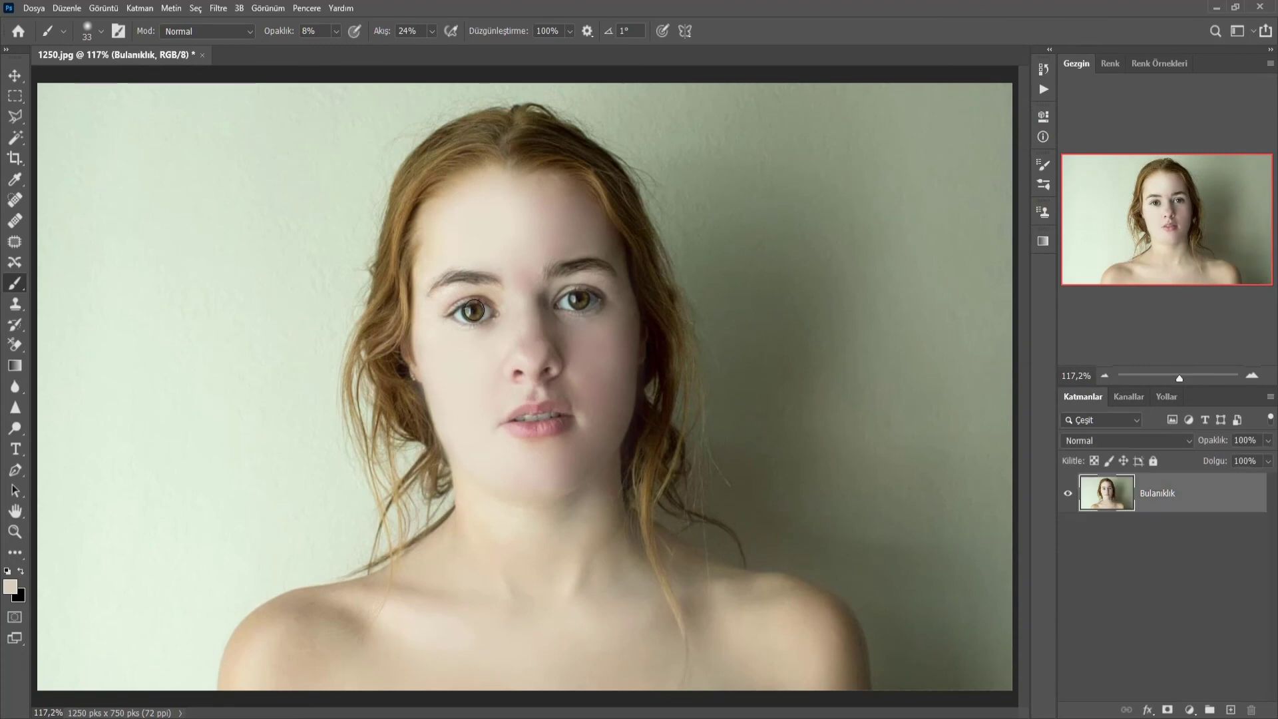
left_click(336, 31)
mouse_move(287, 31)
left_mouse_down()
mouse_move(380, 48)
mouse_move(396, 35)
left_mouse_up()
Lower the brush flow to 18% and opacity to 10%.
left_click(431, 34)
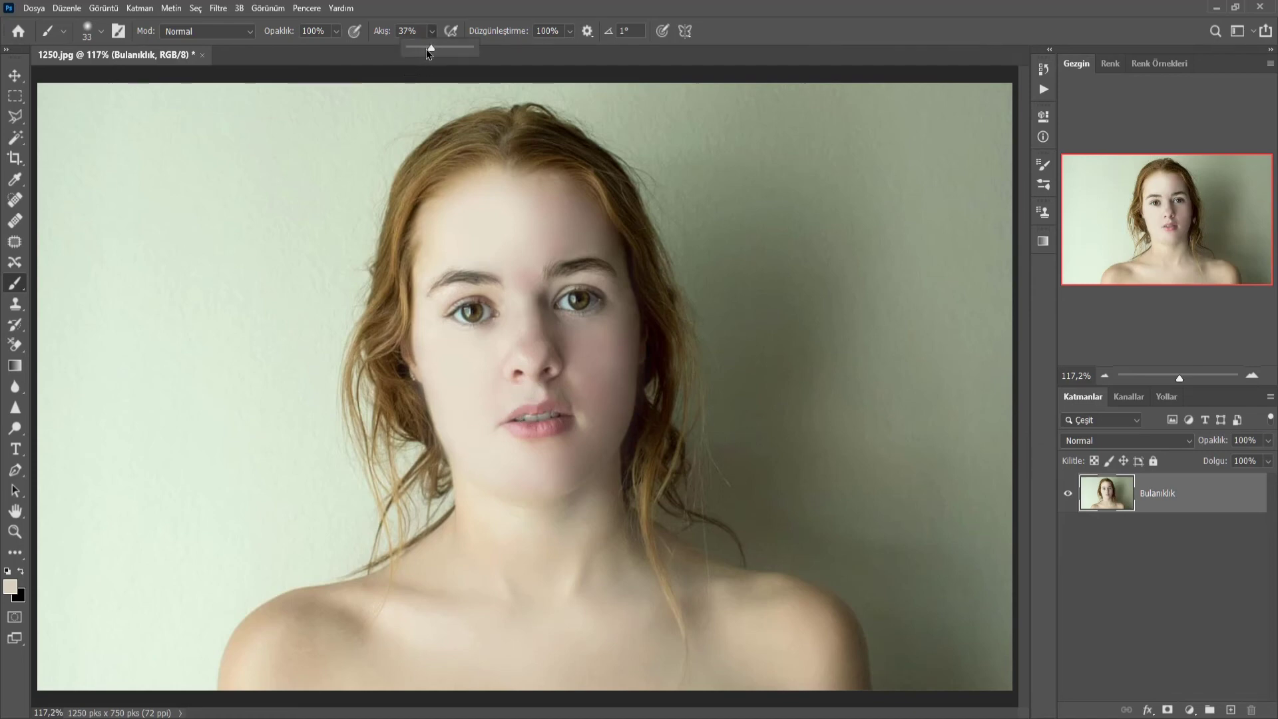
left_click_drag(422, 51, 418, 51)
left_click(336, 31)
left_click_drag(338, 48, 297, 52)
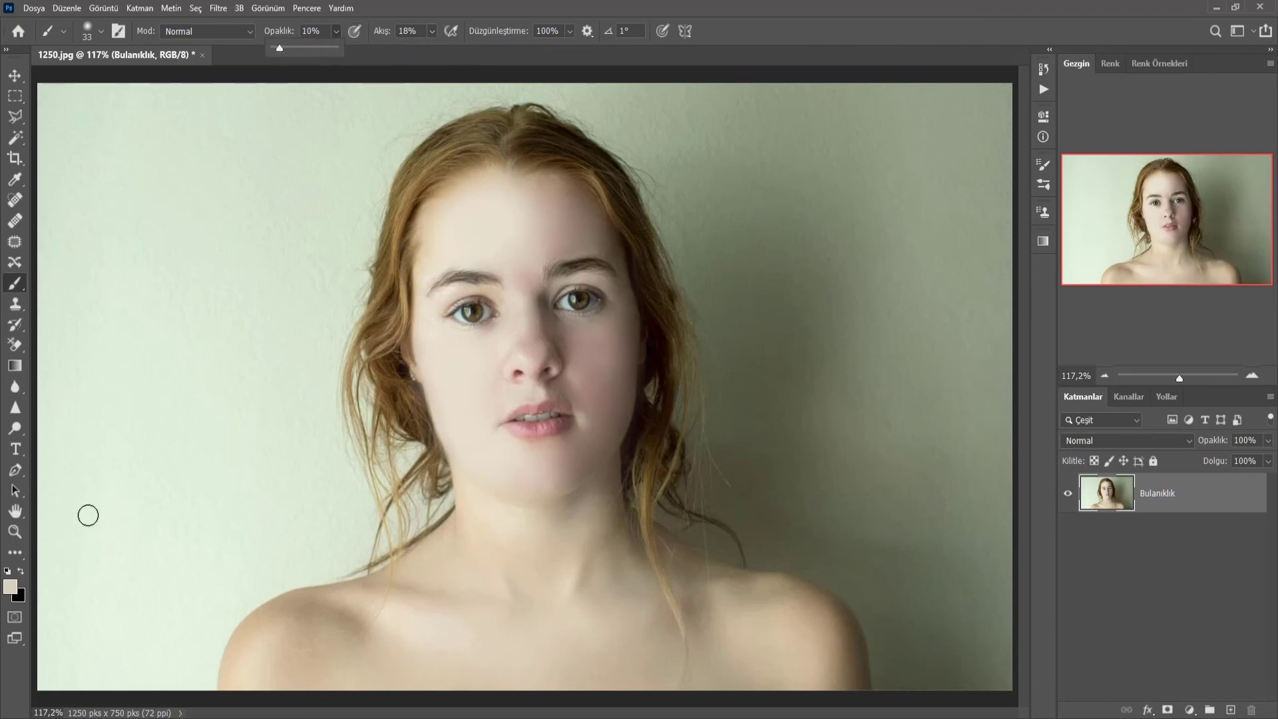
Sample a darker tan from the face as foreground and set brush opacity to 79%.
left_click(9, 587)
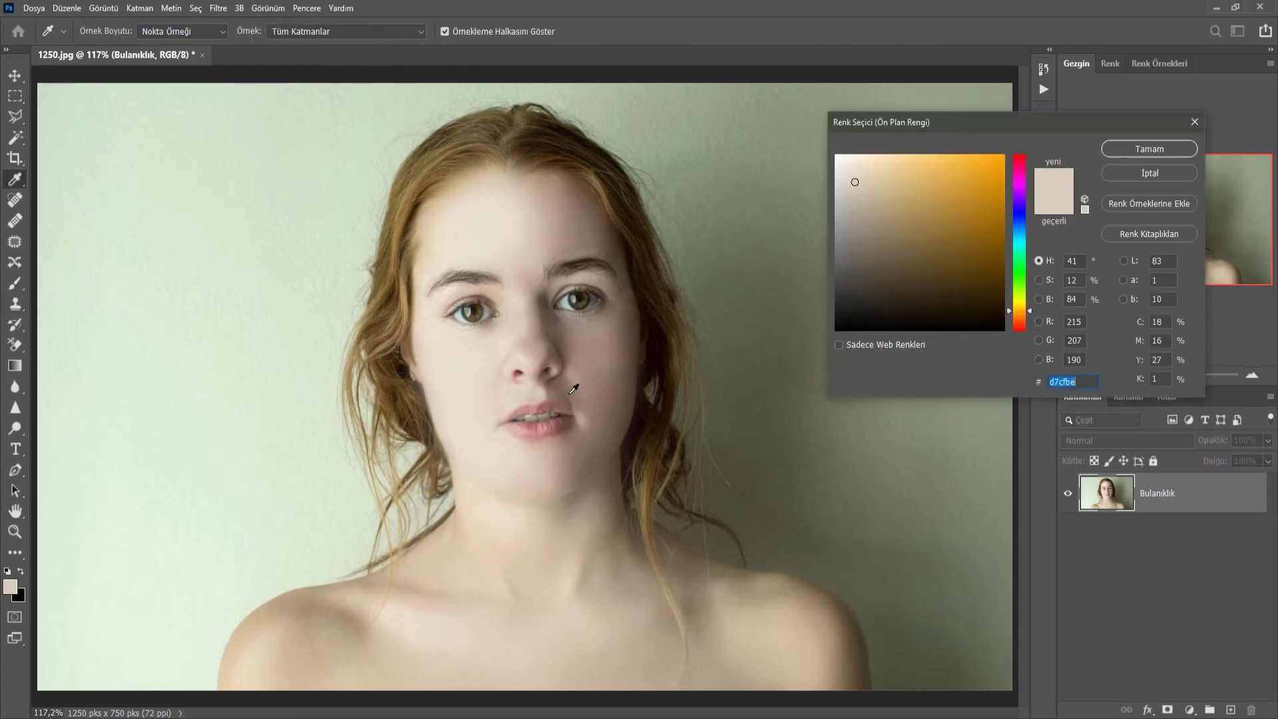
left_click(620, 372)
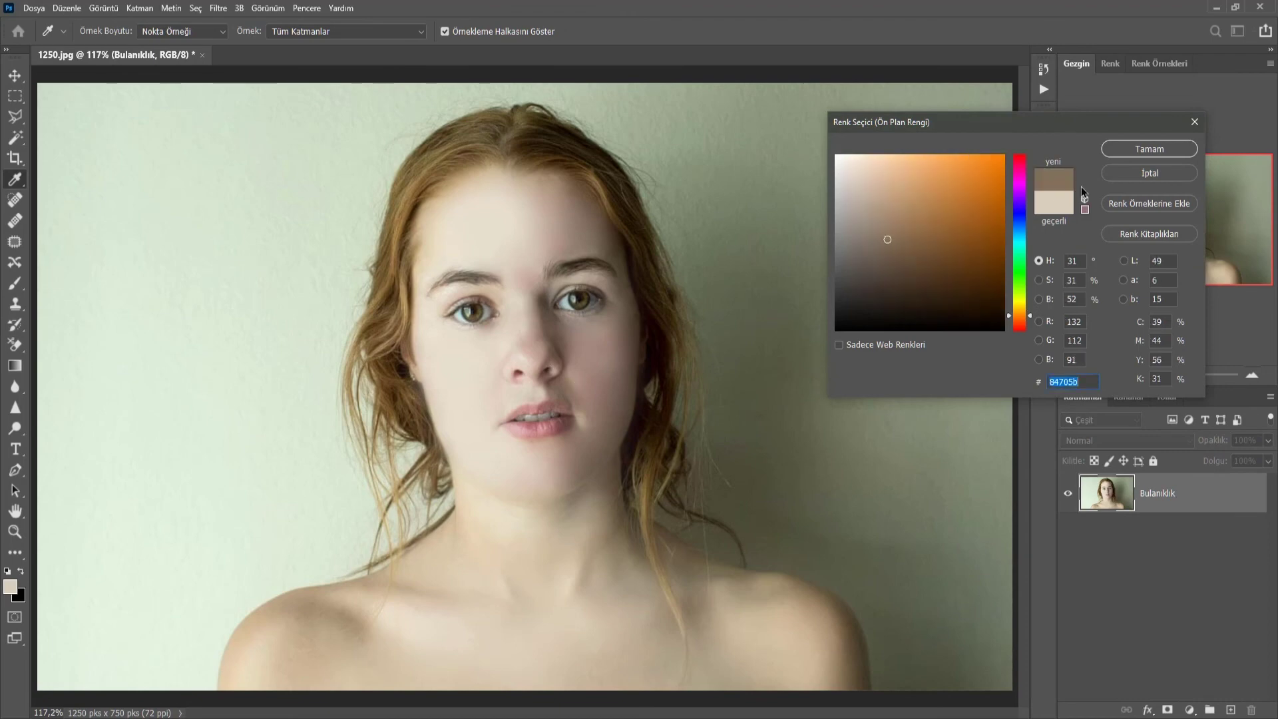
left_click(1149, 148)
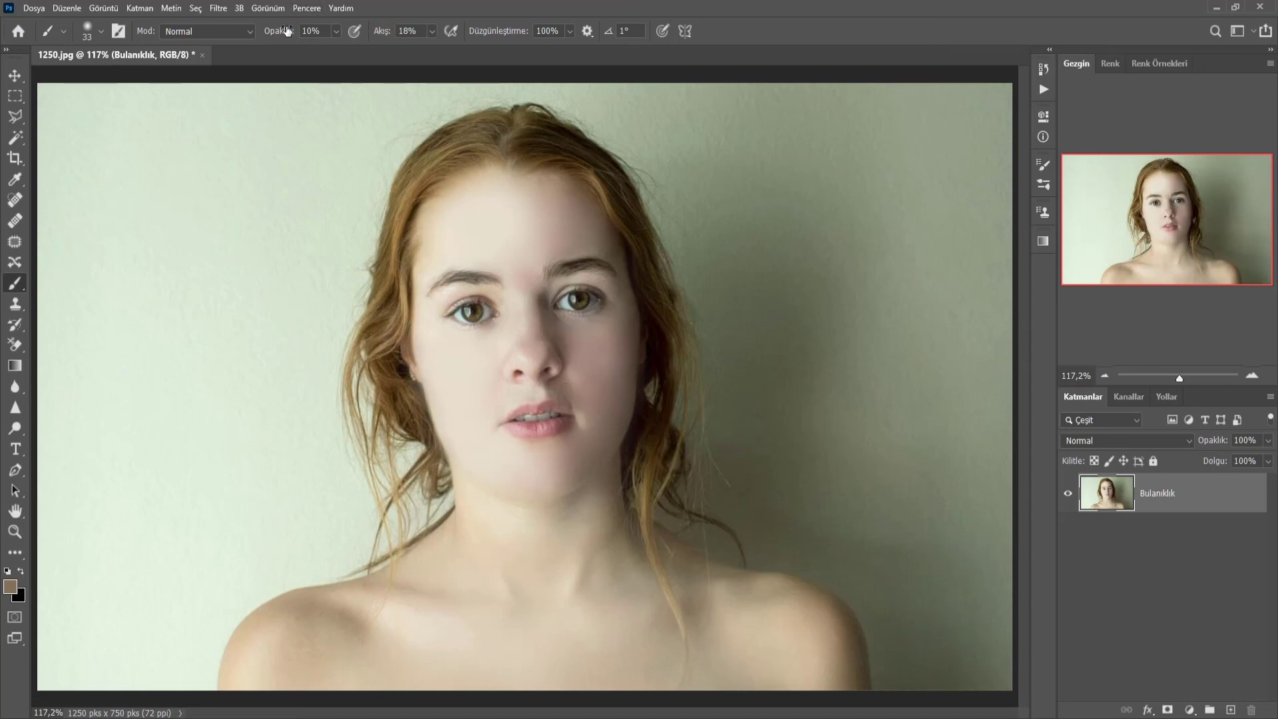
left_click(306, 36)
type("79")
key("Return")
key("ctrl+alt+a")
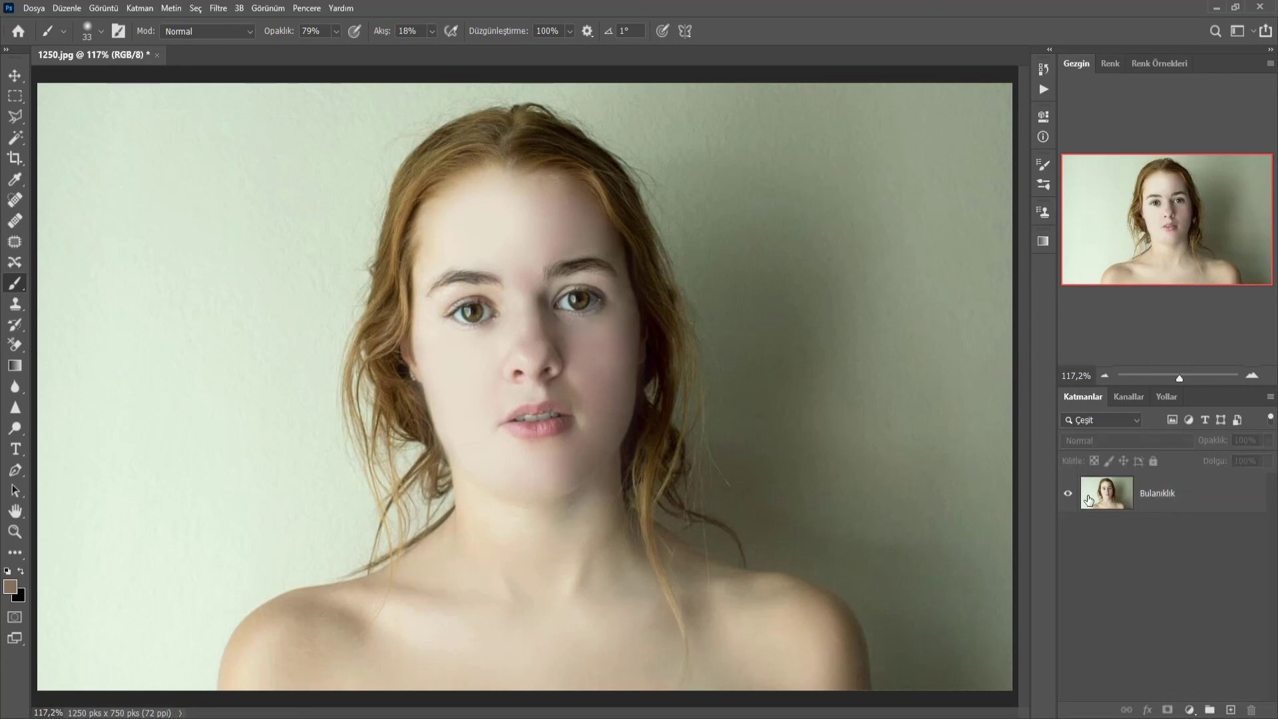
On Bulanıklık, sample a light forehead tone as foreground and resize the Brush to 54.
left_click(1089, 500)
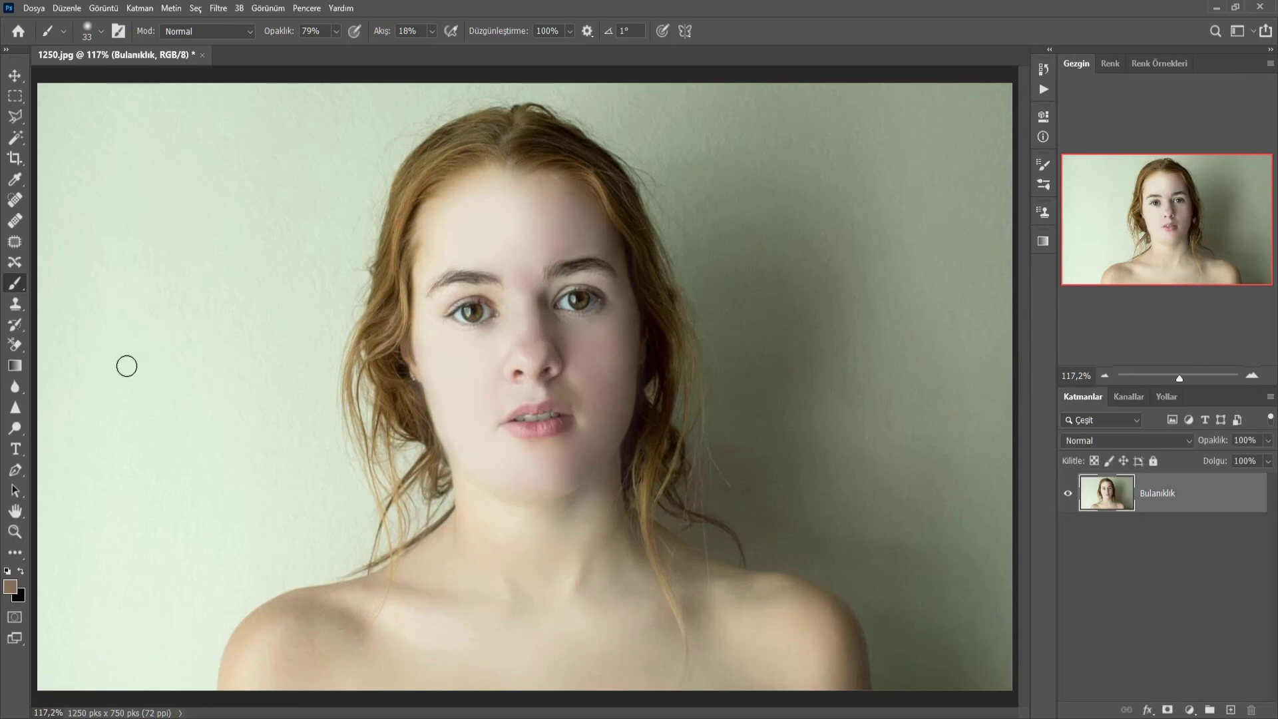
left_click(9, 587)
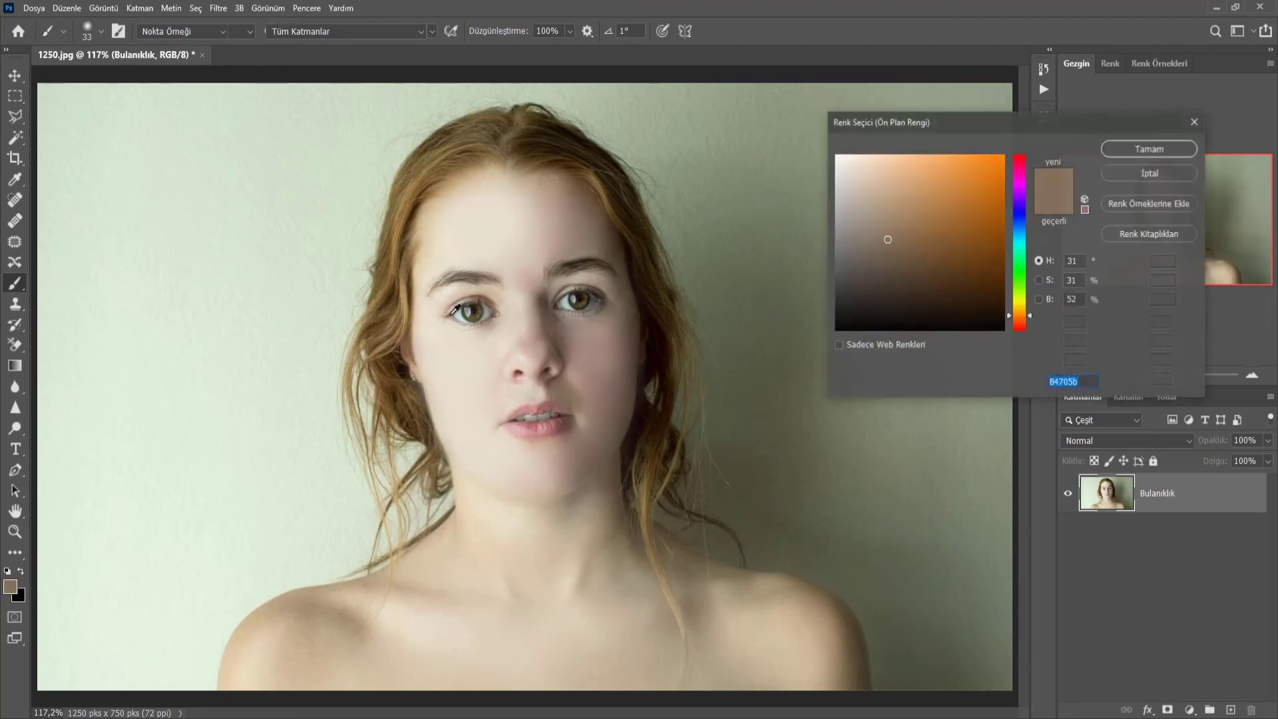
left_click(509, 266)
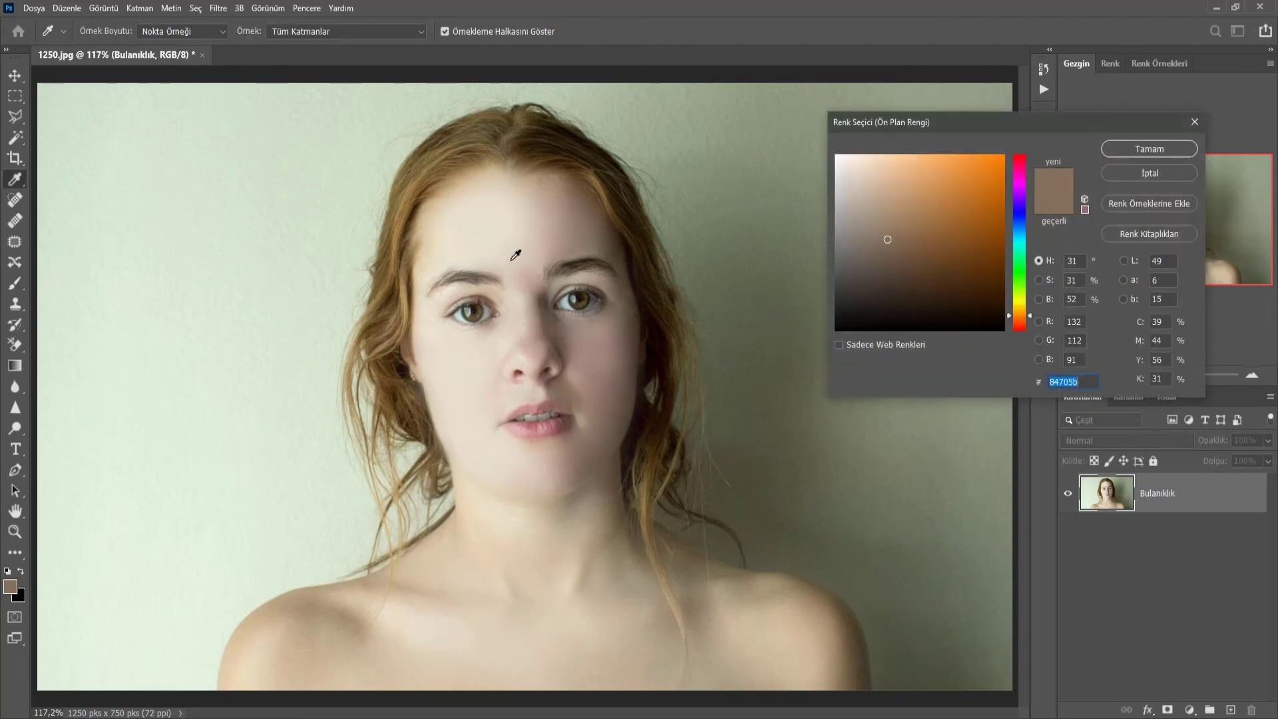
left_click(1150, 148)
key("b")
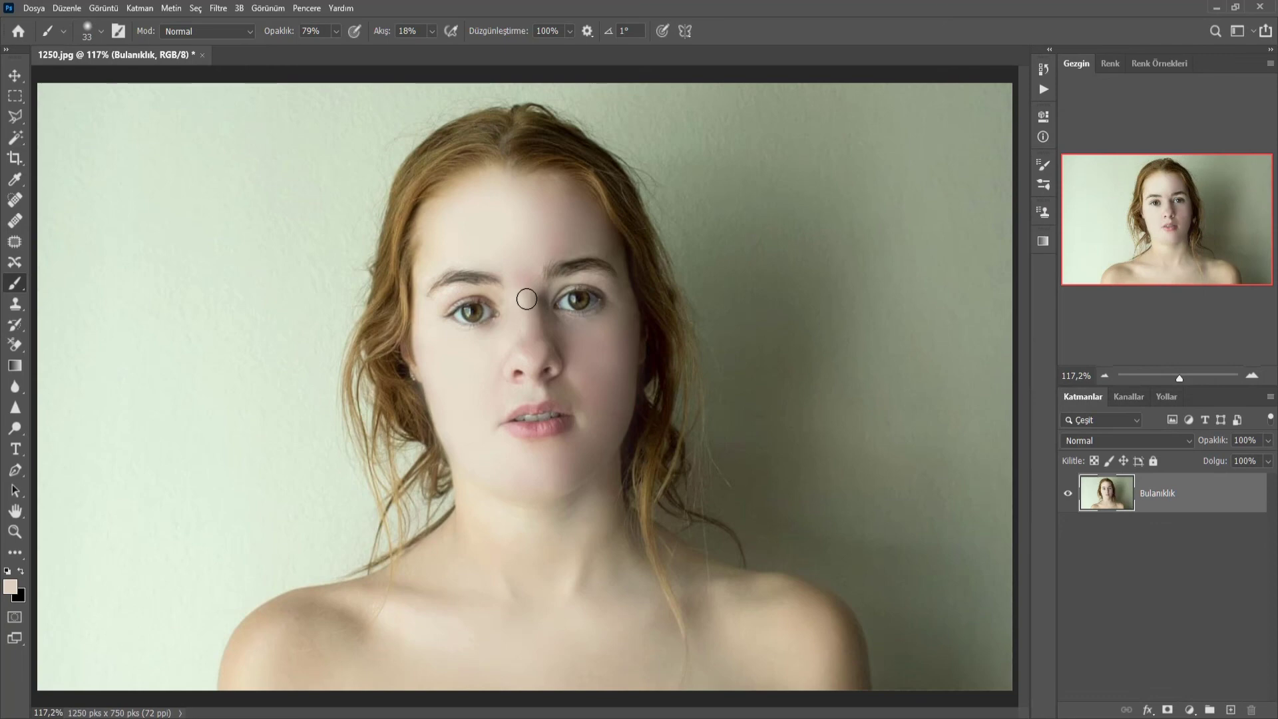
left_click_drag(525, 301, 531, 297)
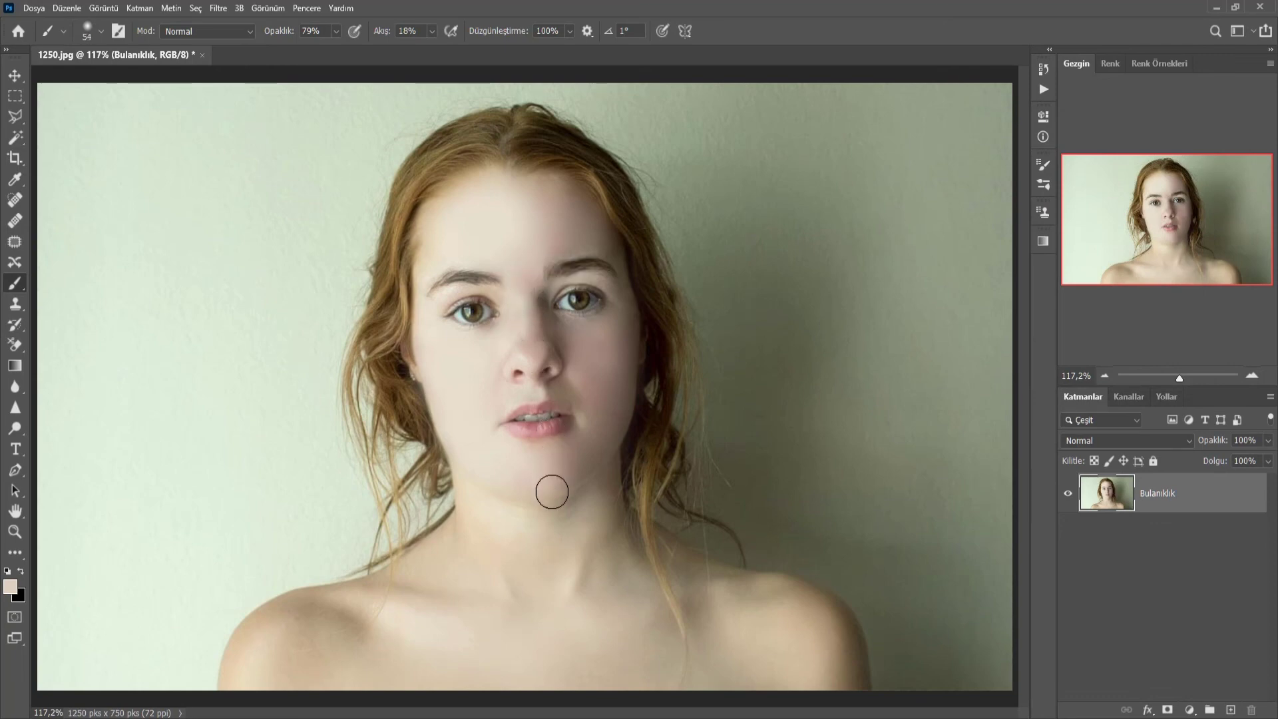